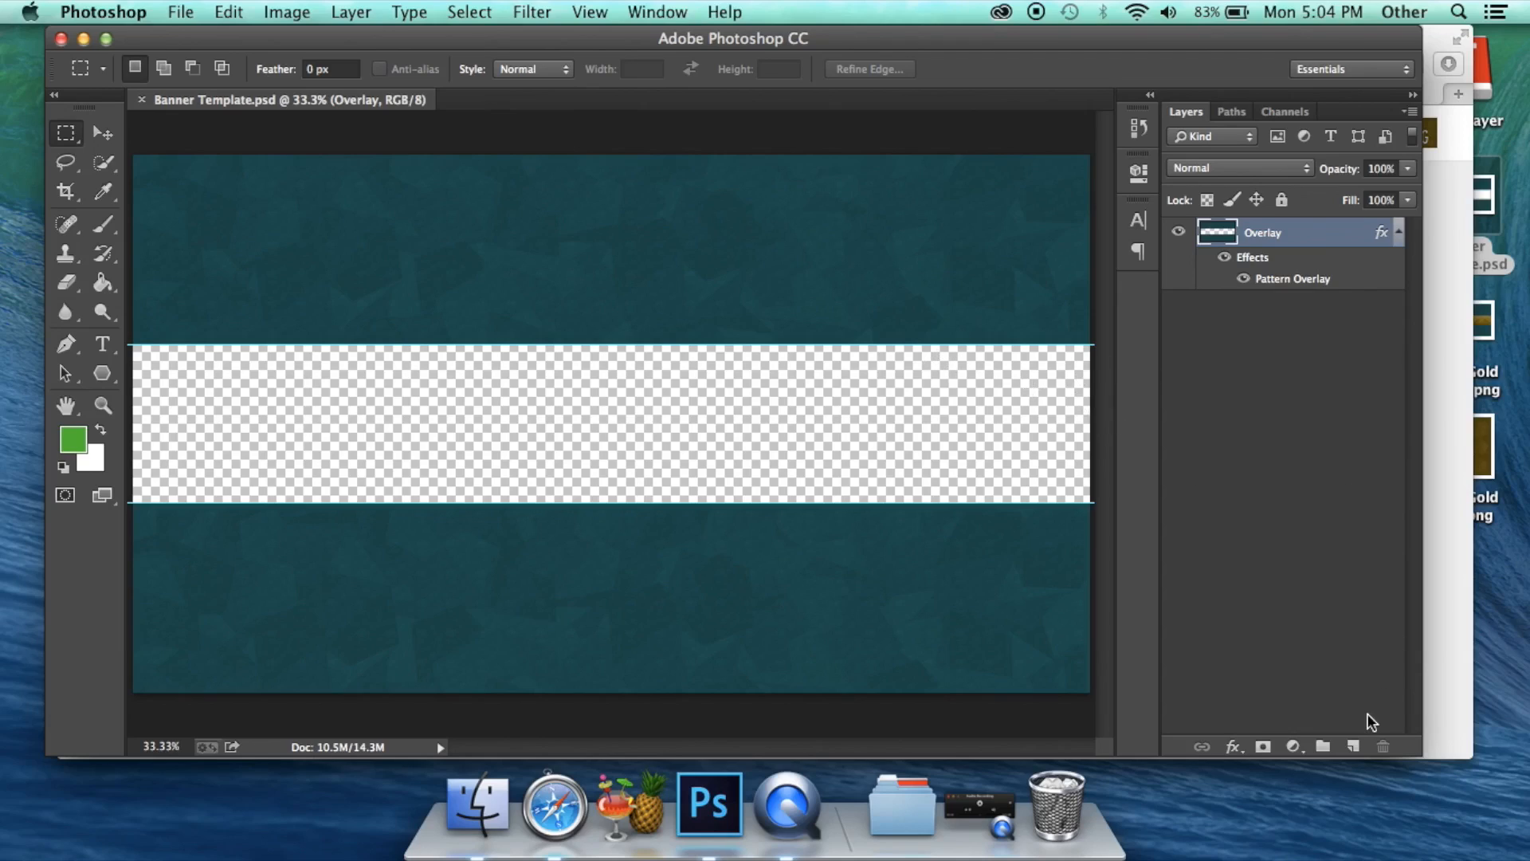
- Add a new layer beneath the Overlay layer and fill it with green 27b93c using the Paint Bucket
left_click(1353, 746)
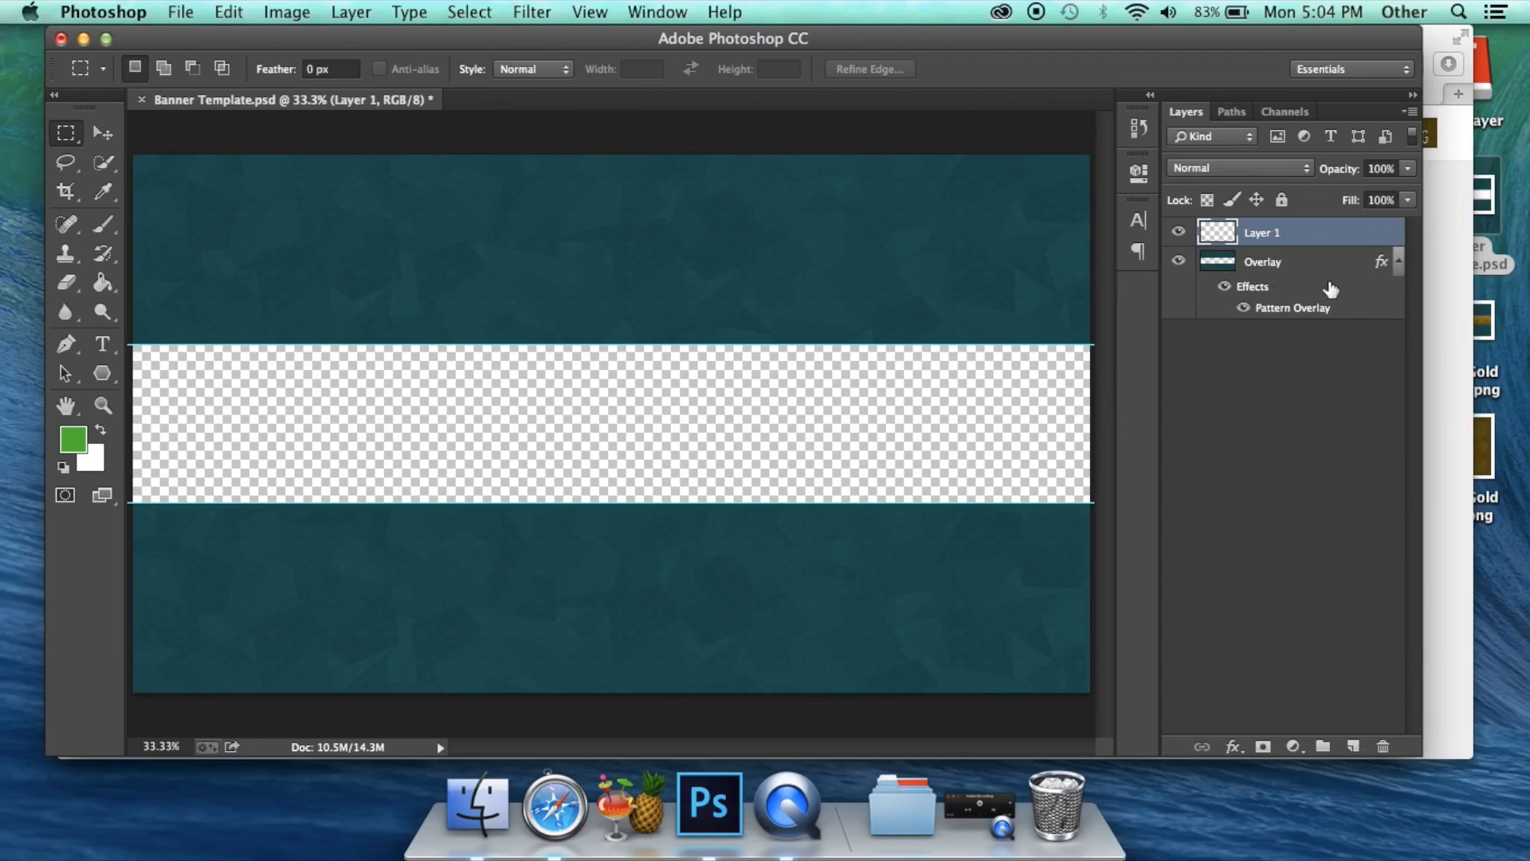
left_click_drag(1321, 239, 1308, 336)
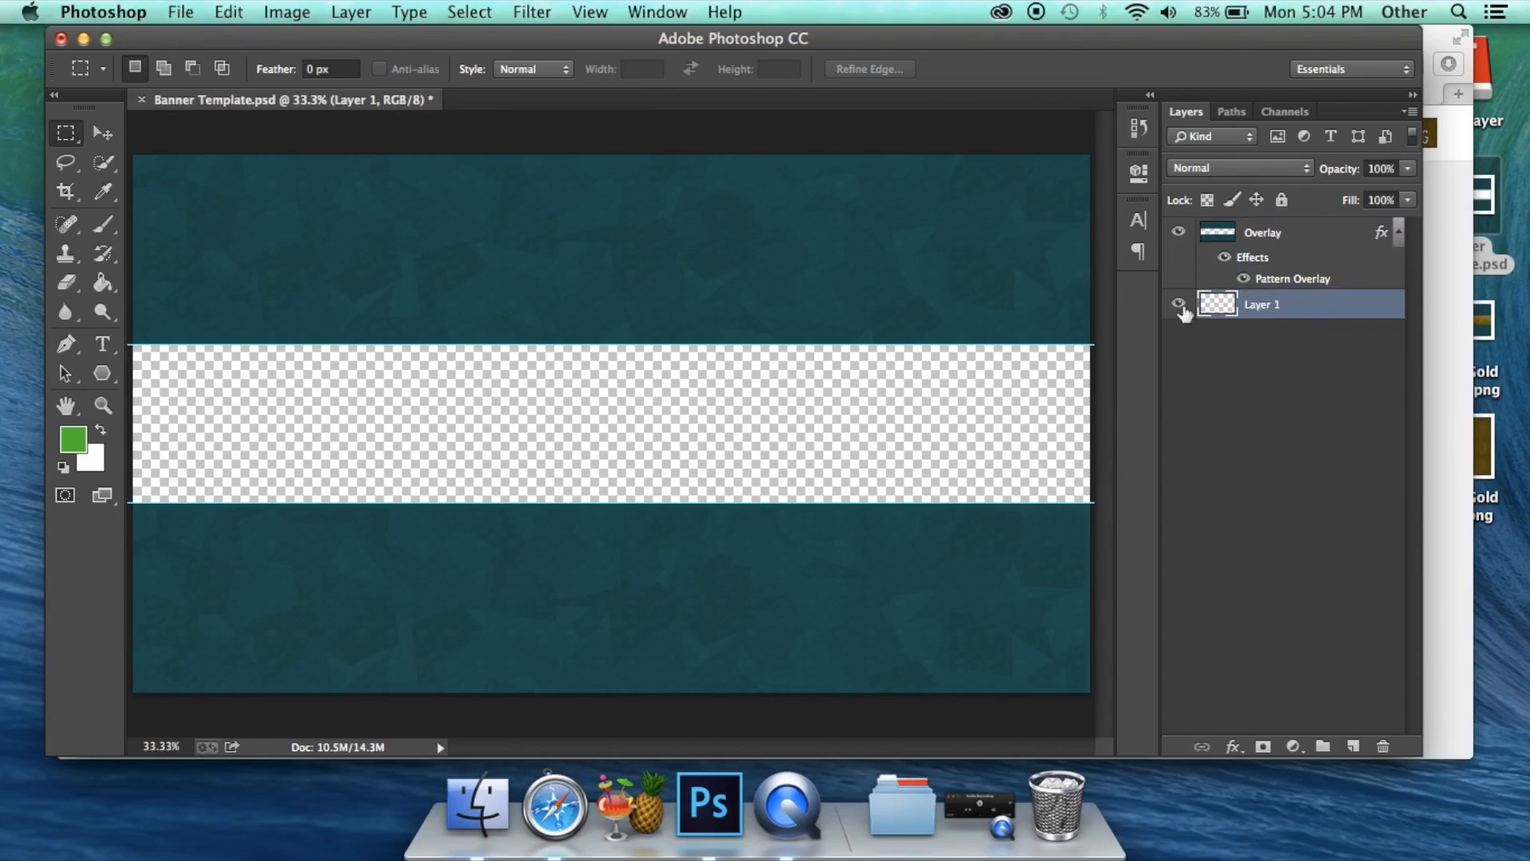
left_click(103, 282)
left_click(86, 441)
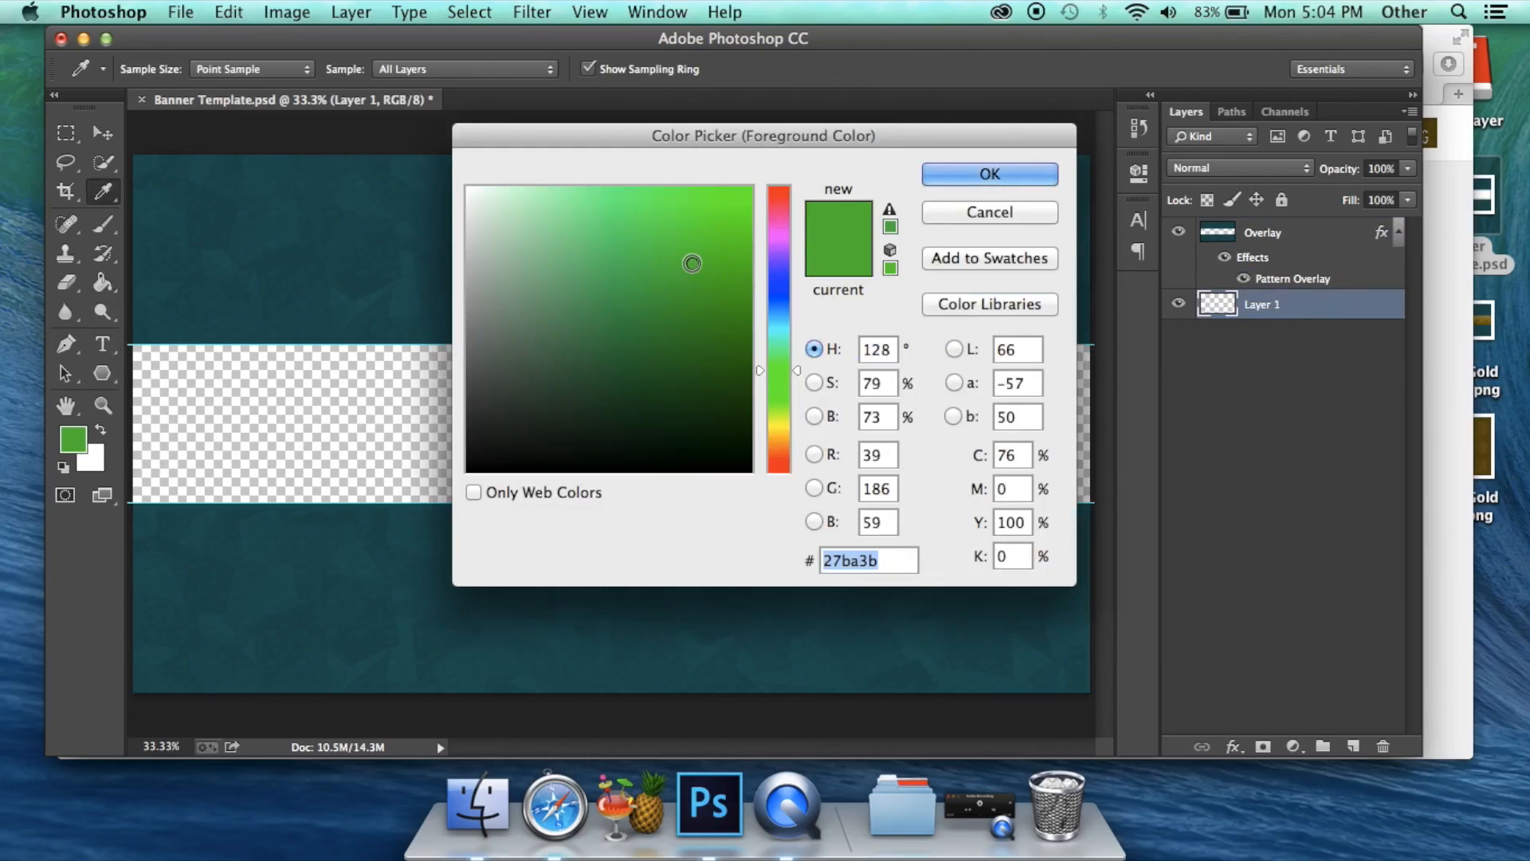
left_click(691, 263)
left_click(1020, 173)
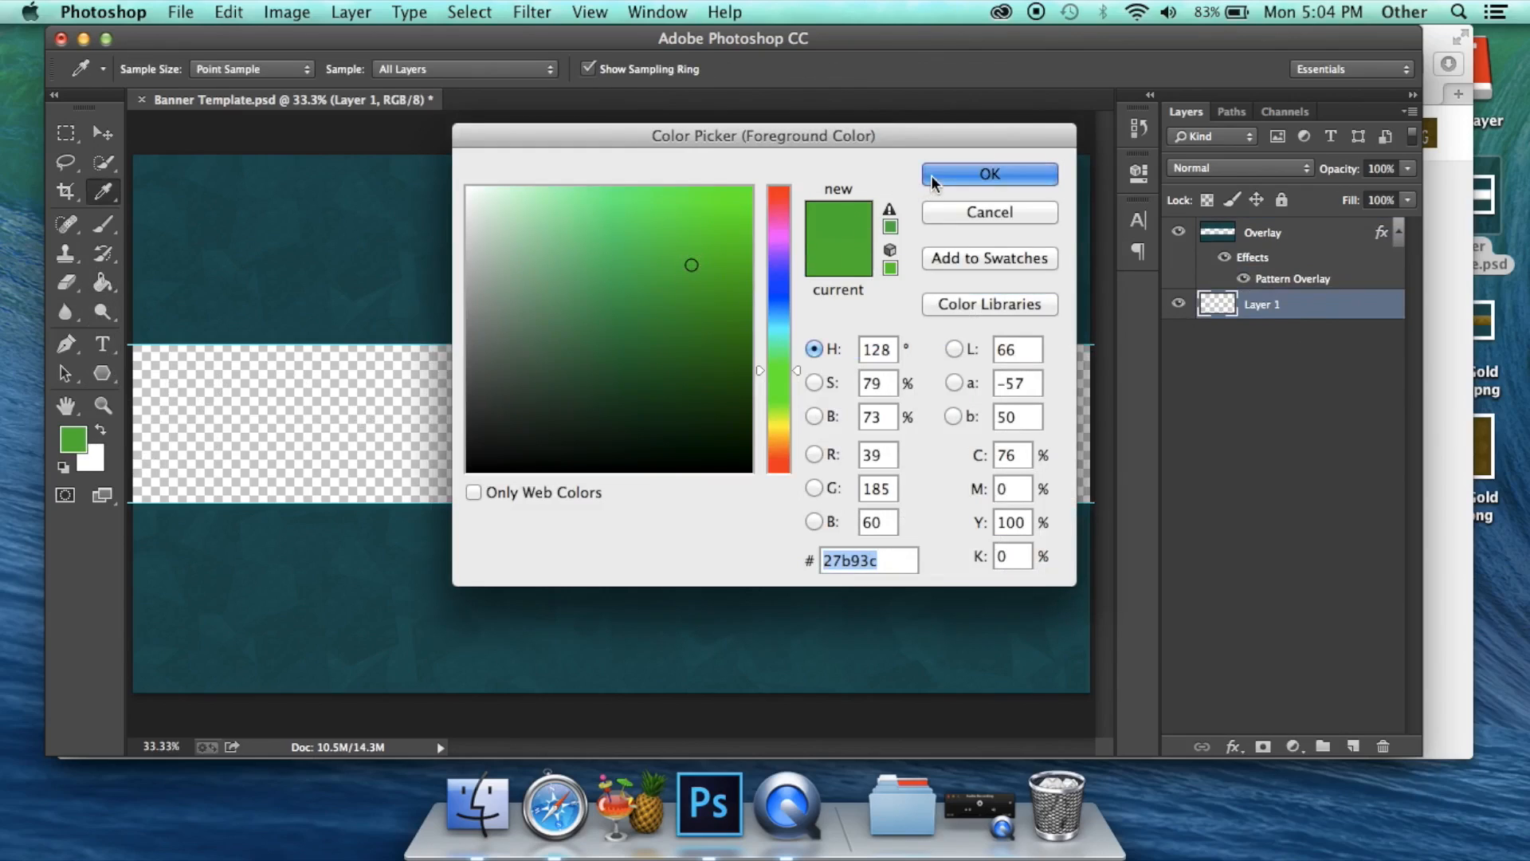
left_click(755, 376)
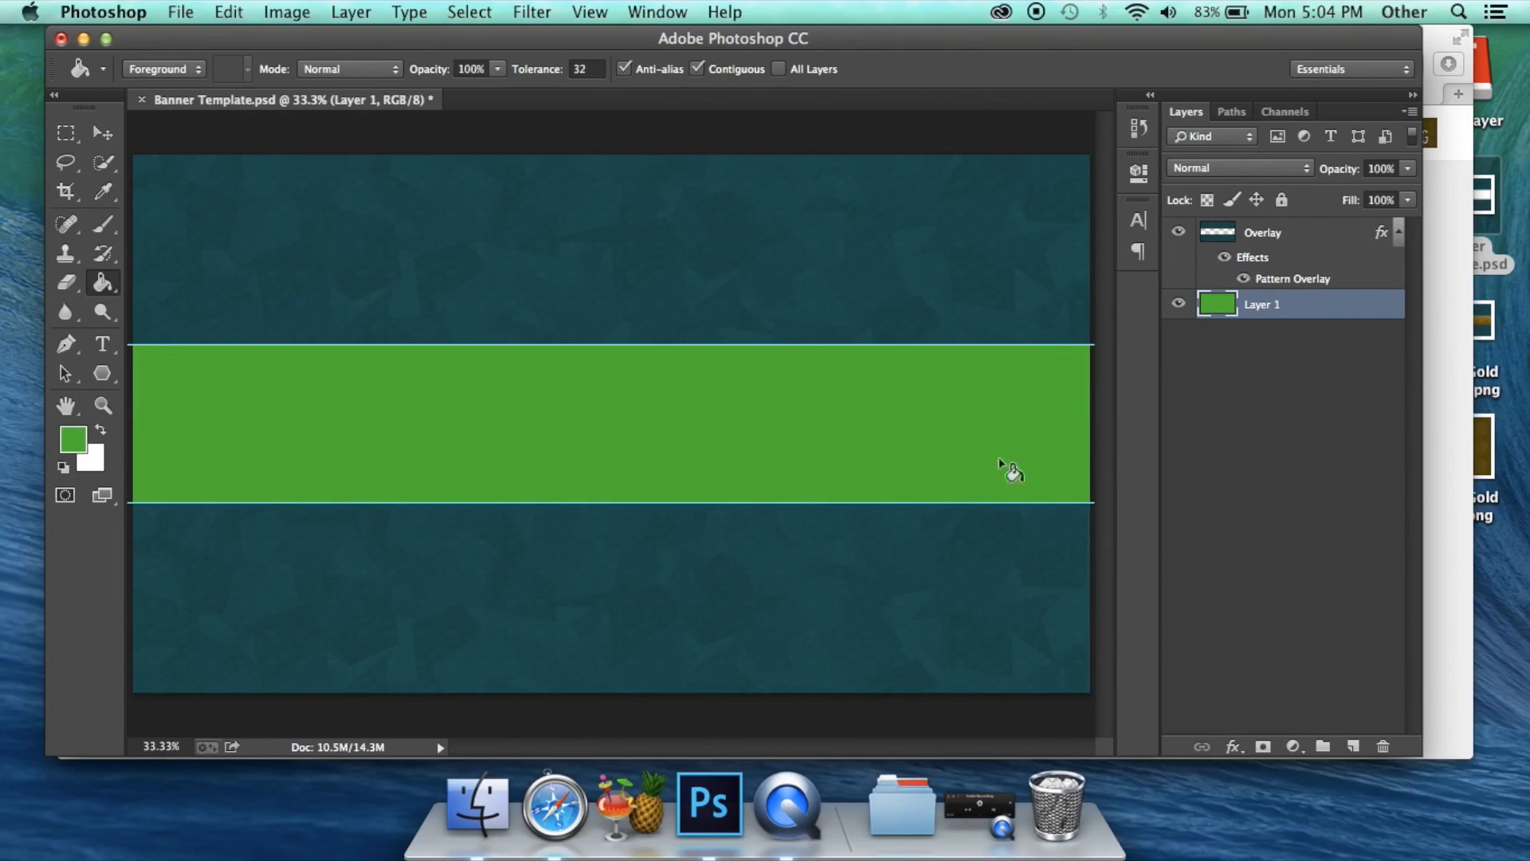
- Add another layer above the green fill and marquee-select a long, thin horizontal strip across the upper part of the banner
left_click(1352, 745)
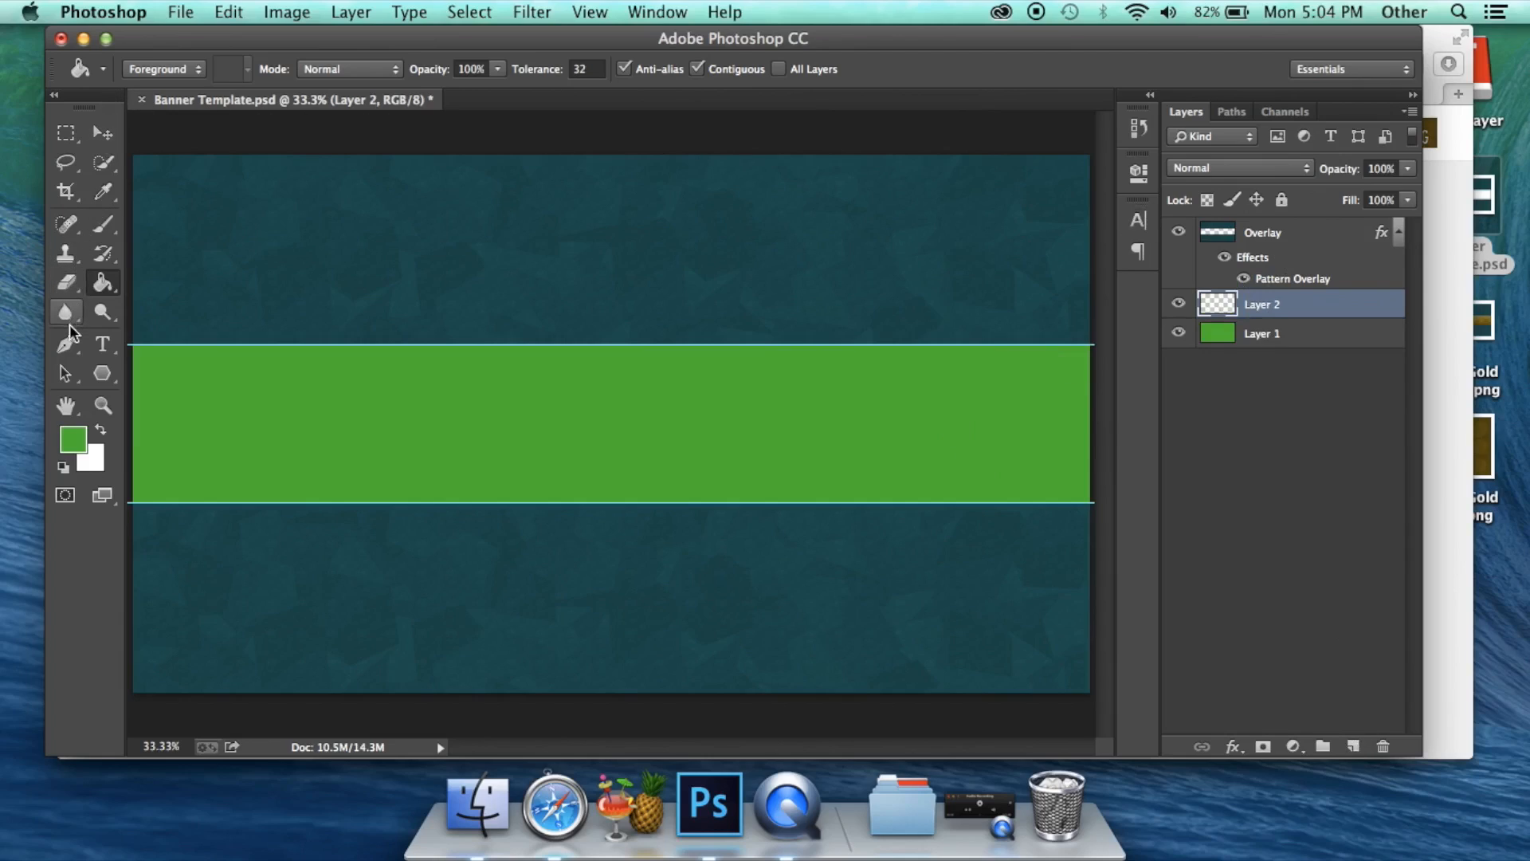
left_click(64, 134)
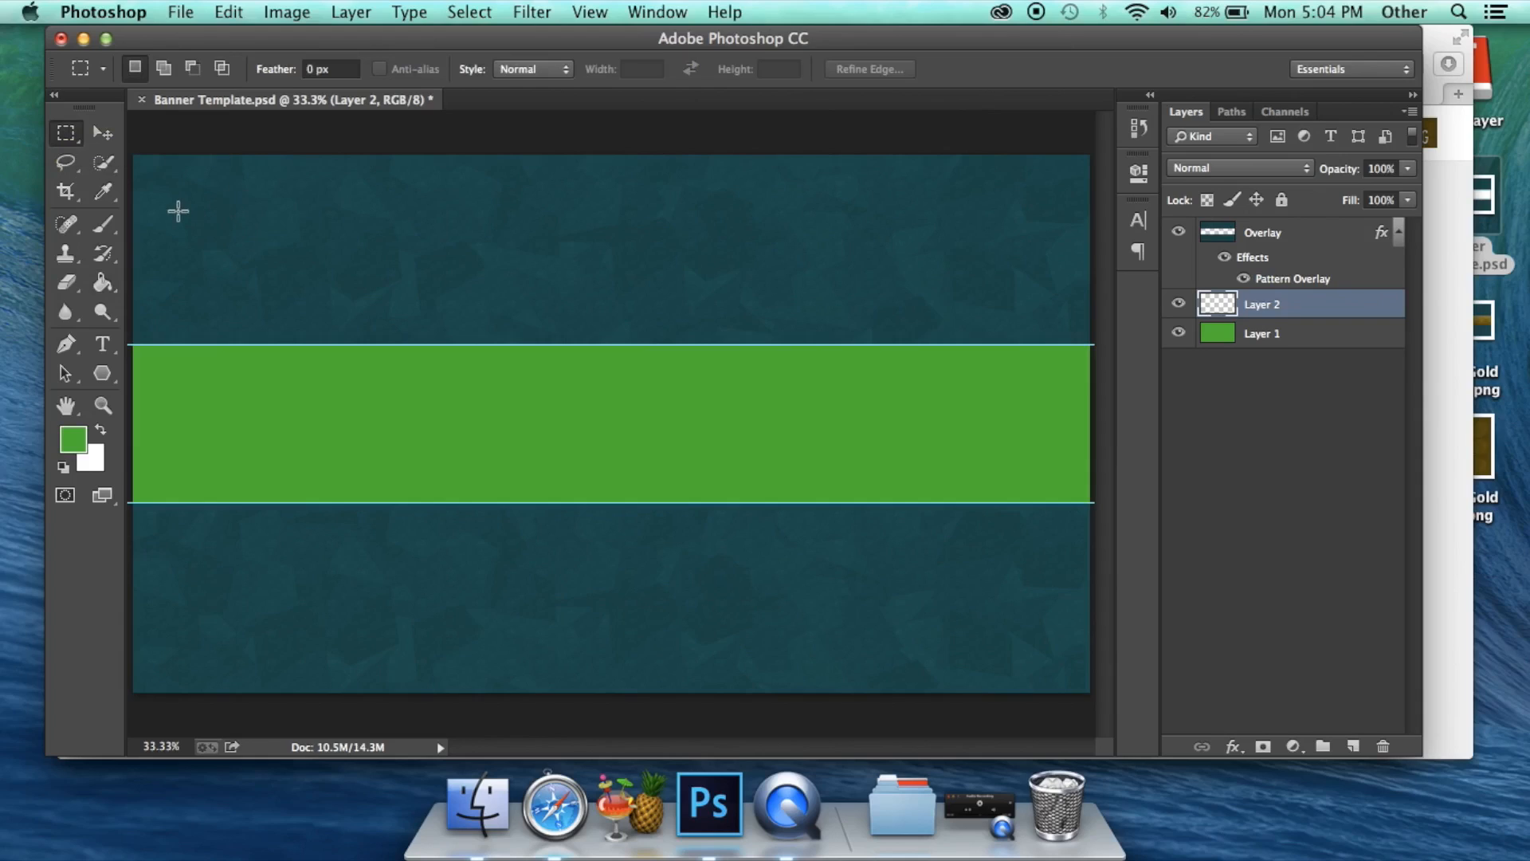
left_click_drag(164, 218, 1087, 270)
- Fill the strip selection with the darker green 1a932b, chosen starting from the banner's existing green
right_click(991, 227)
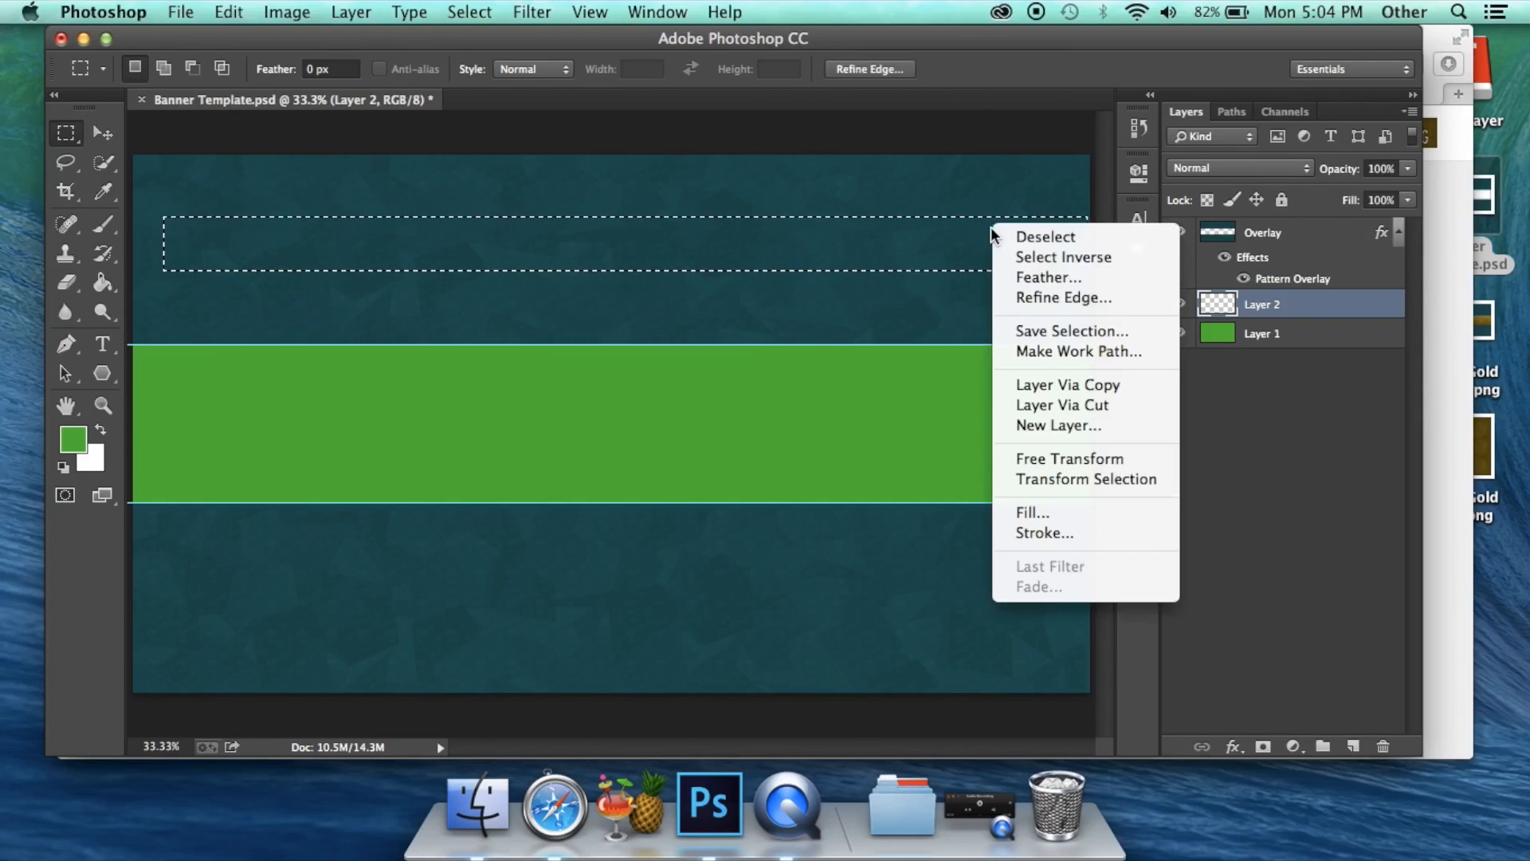
left_click(1068, 510)
left_click(771, 280)
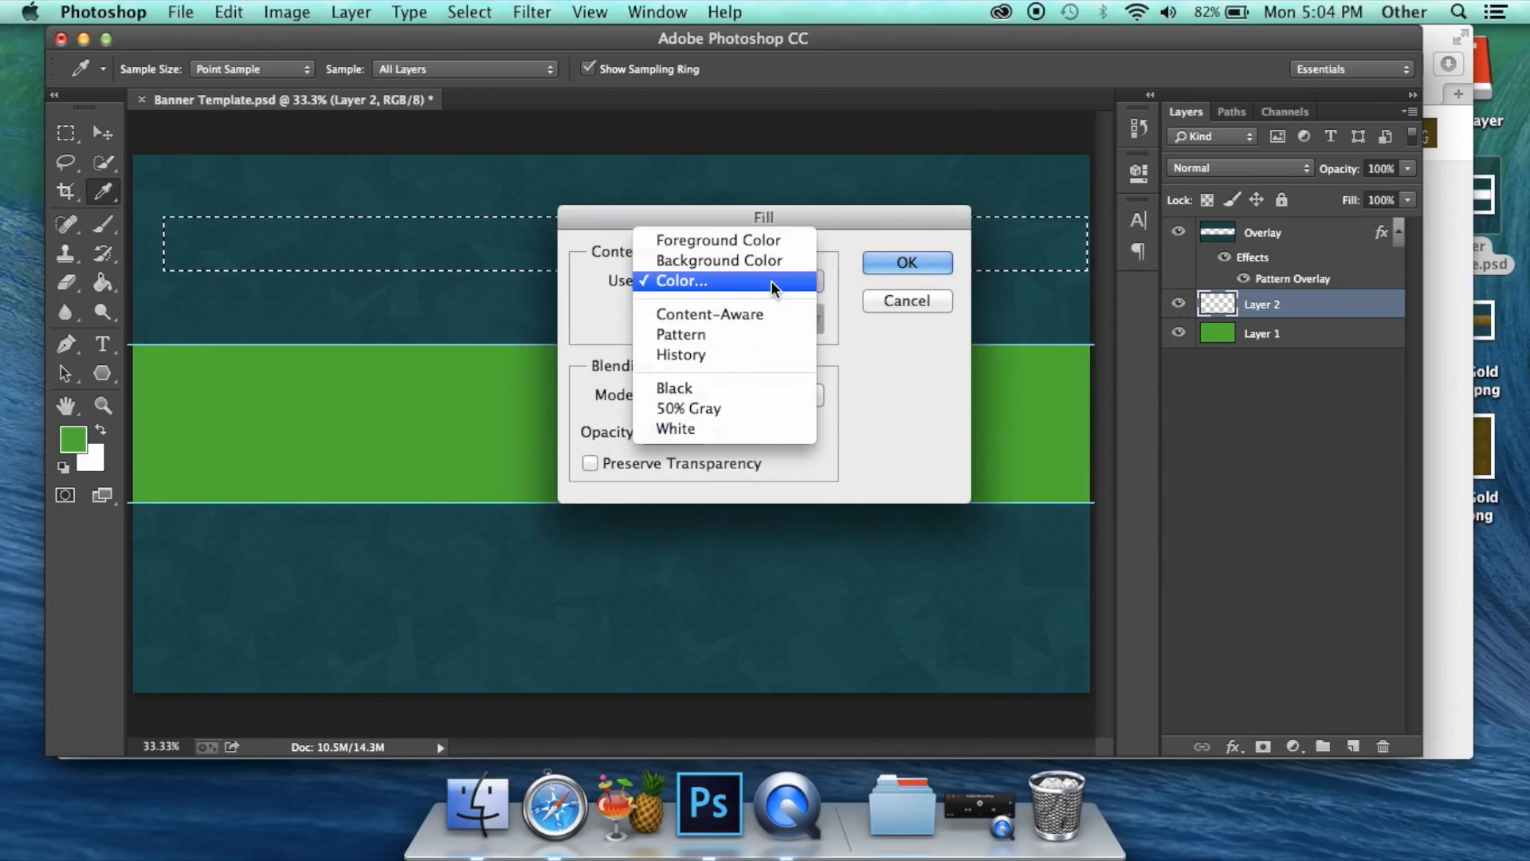
left_click(772, 280)
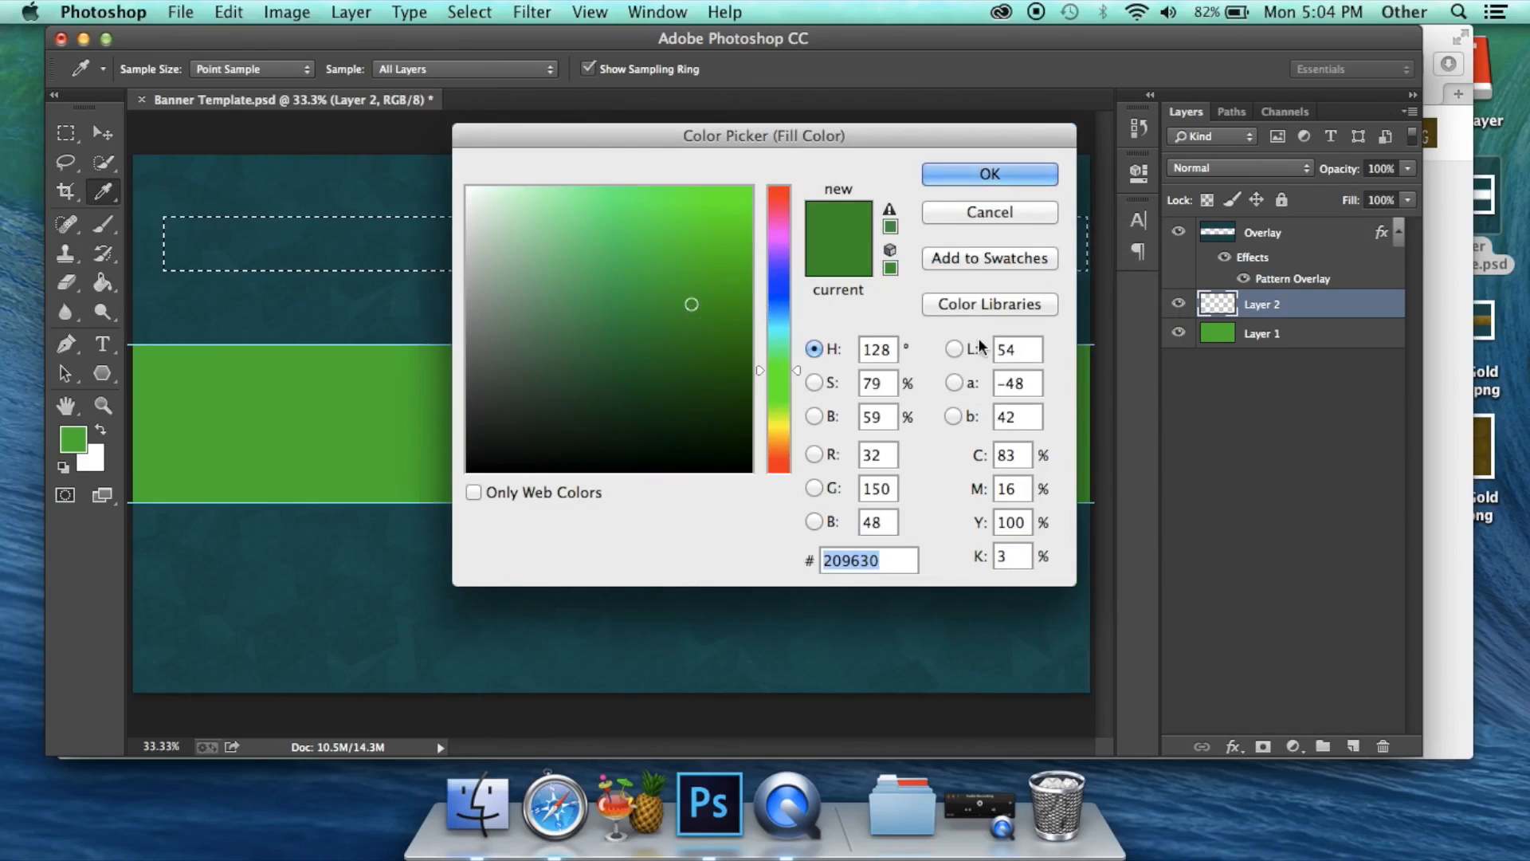
left_click(355, 442)
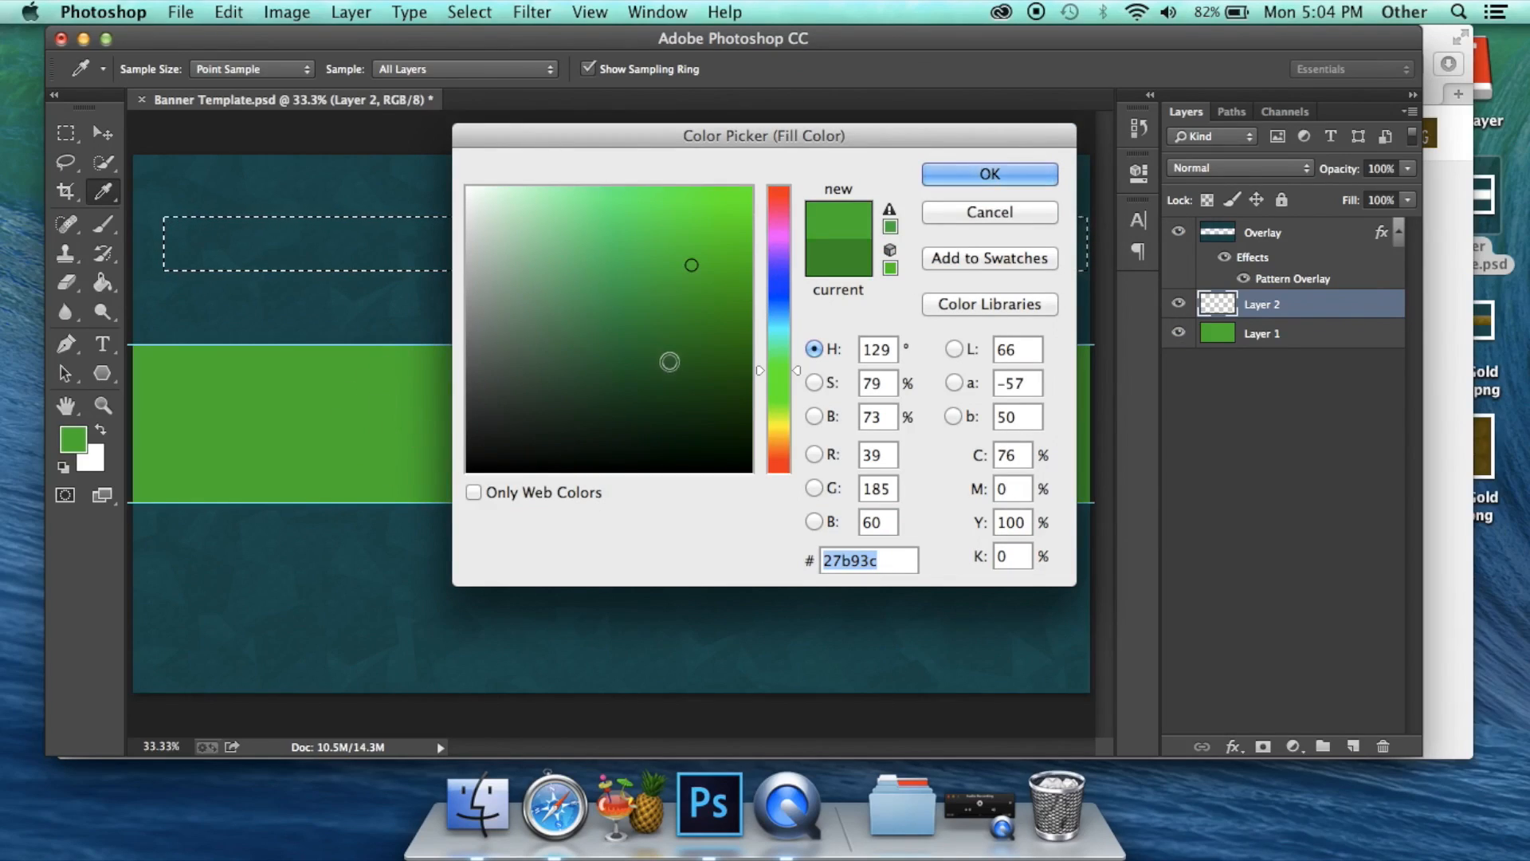
left_click_drag(691, 268, 699, 308)
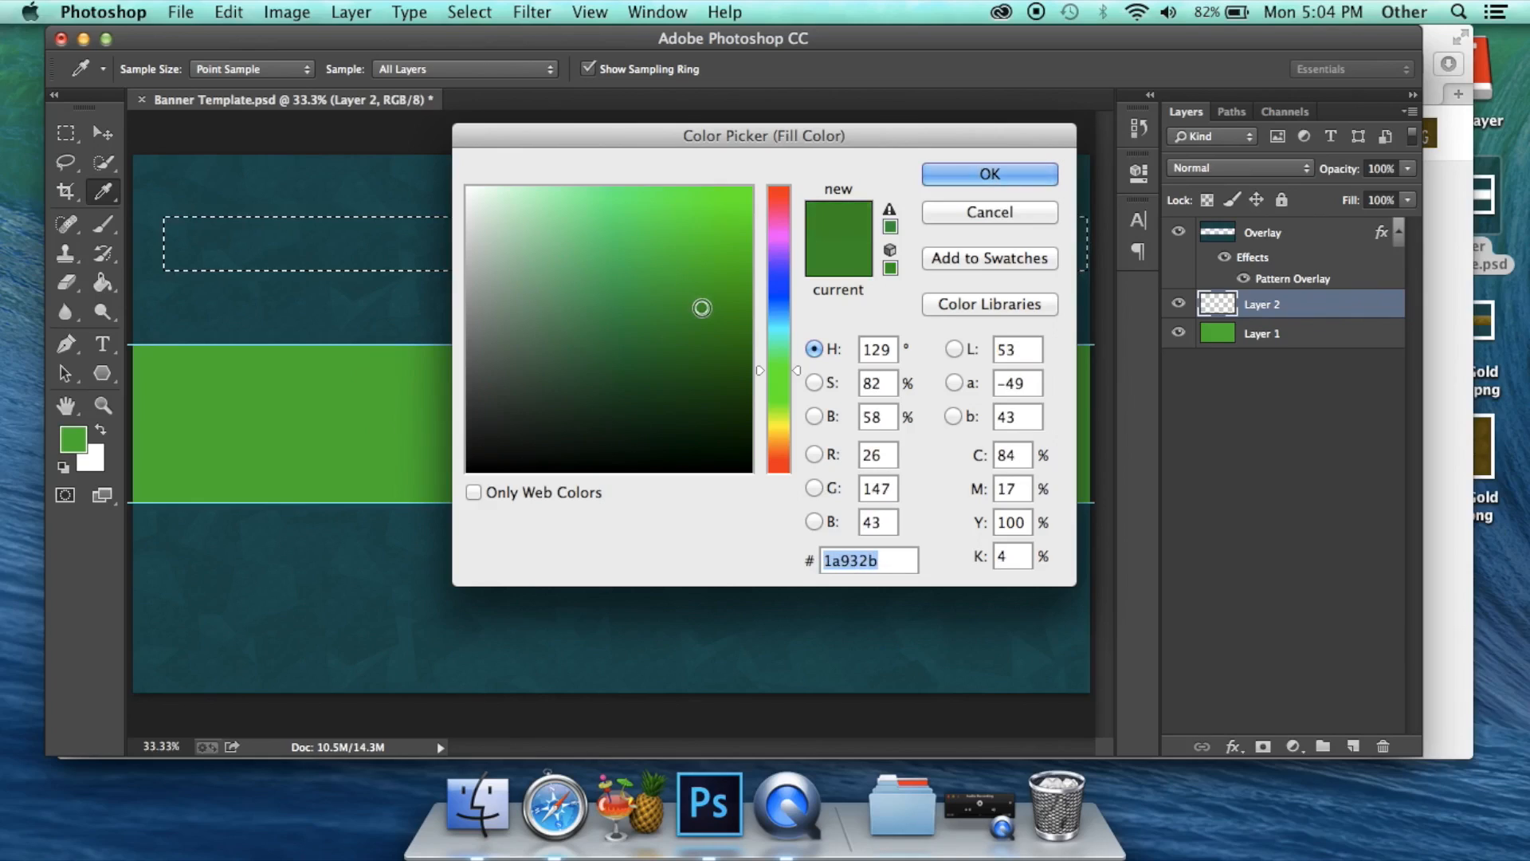
left_click(1019, 174)
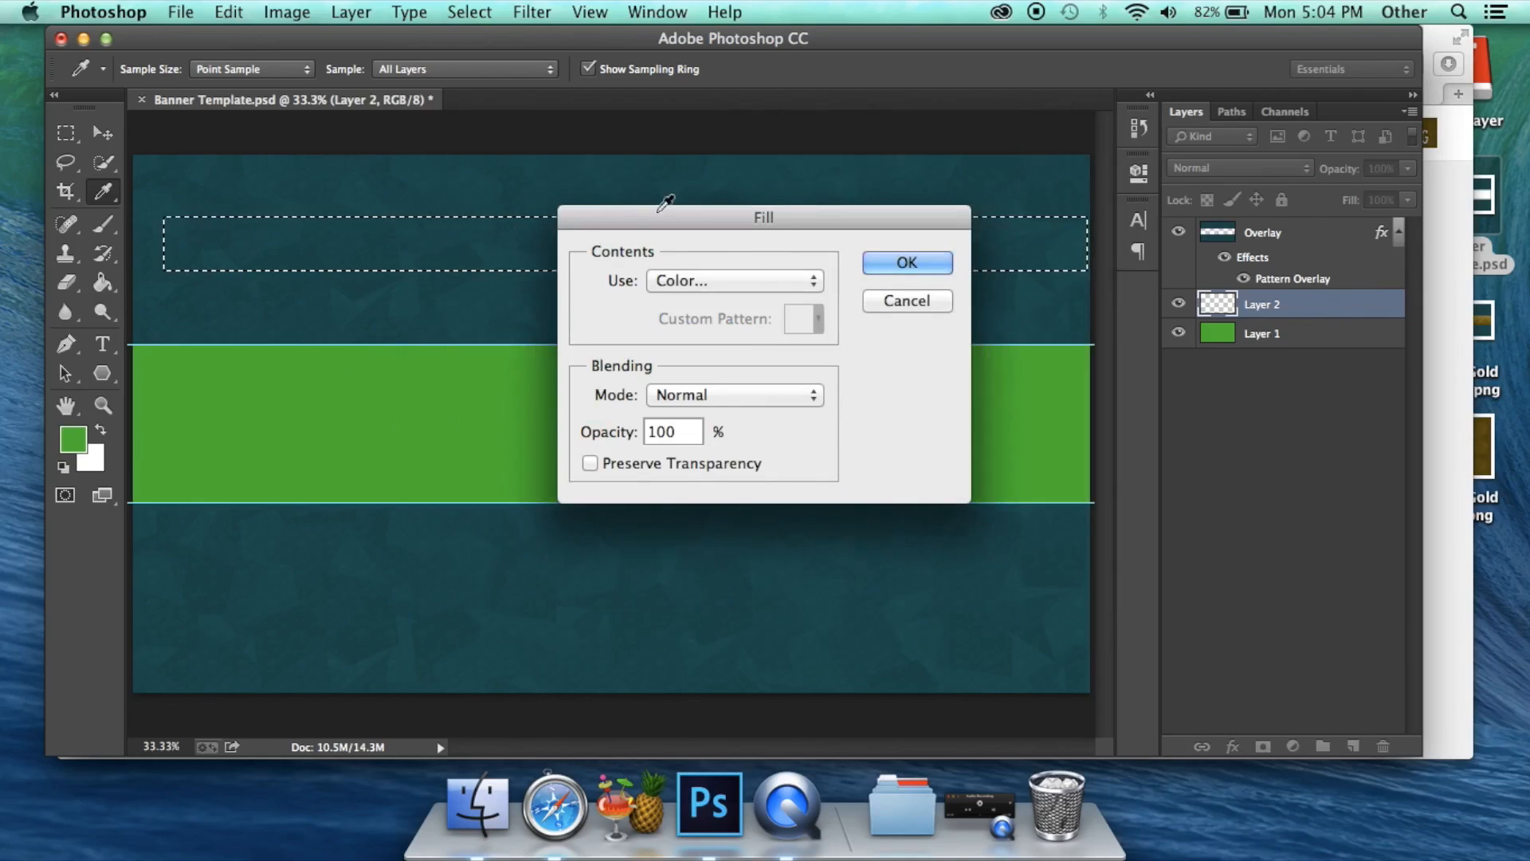
left_click(885, 267)
key("m")
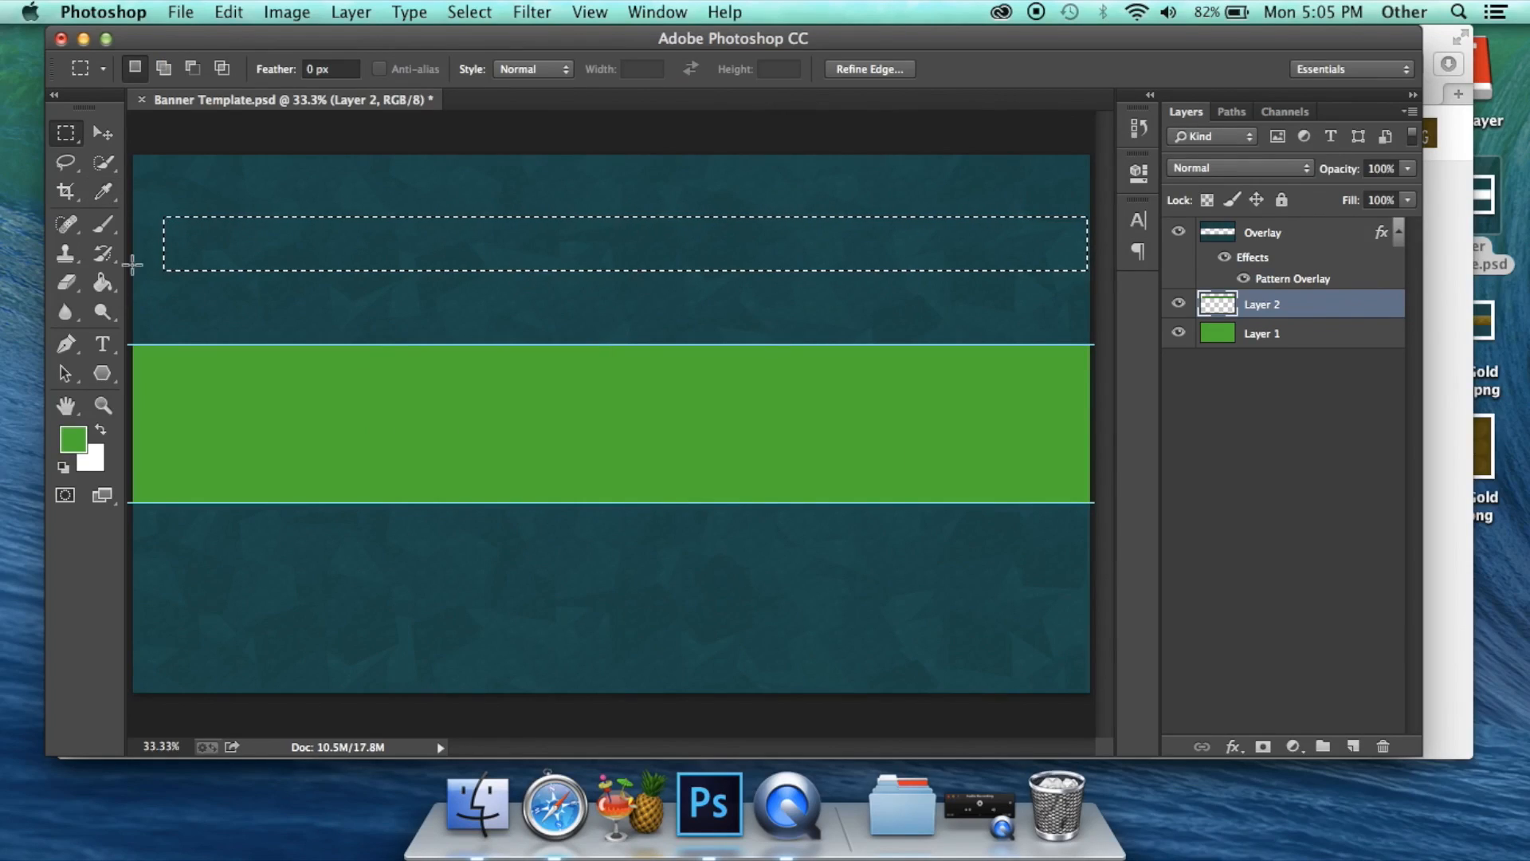
- Move the dark green strip down onto the green middle band and deselect it
left_click(102, 132)
left_click_drag(409, 232, 390, 381)
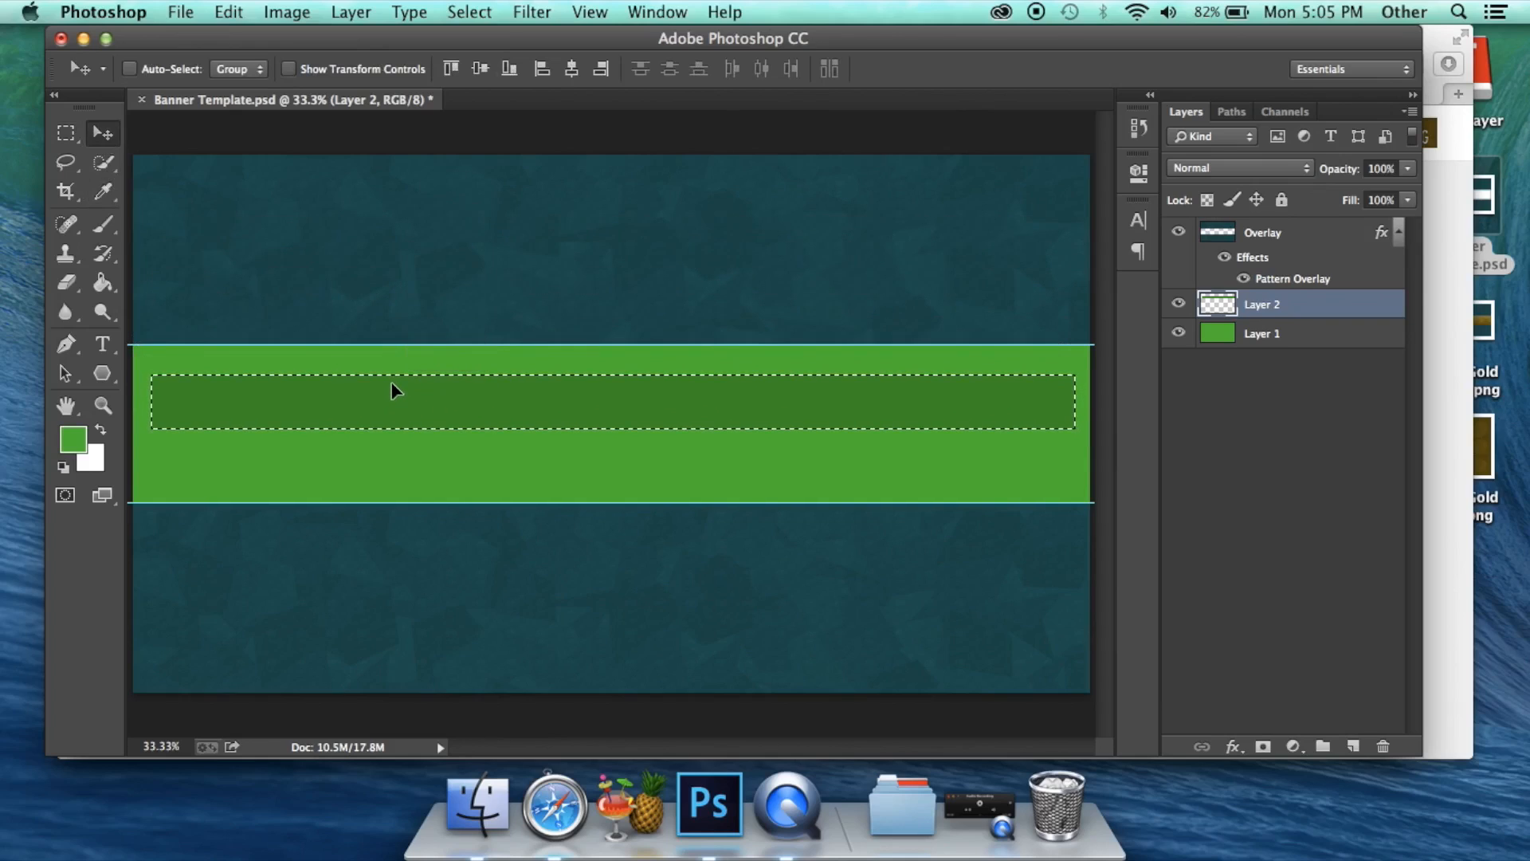
left_click(66, 132)
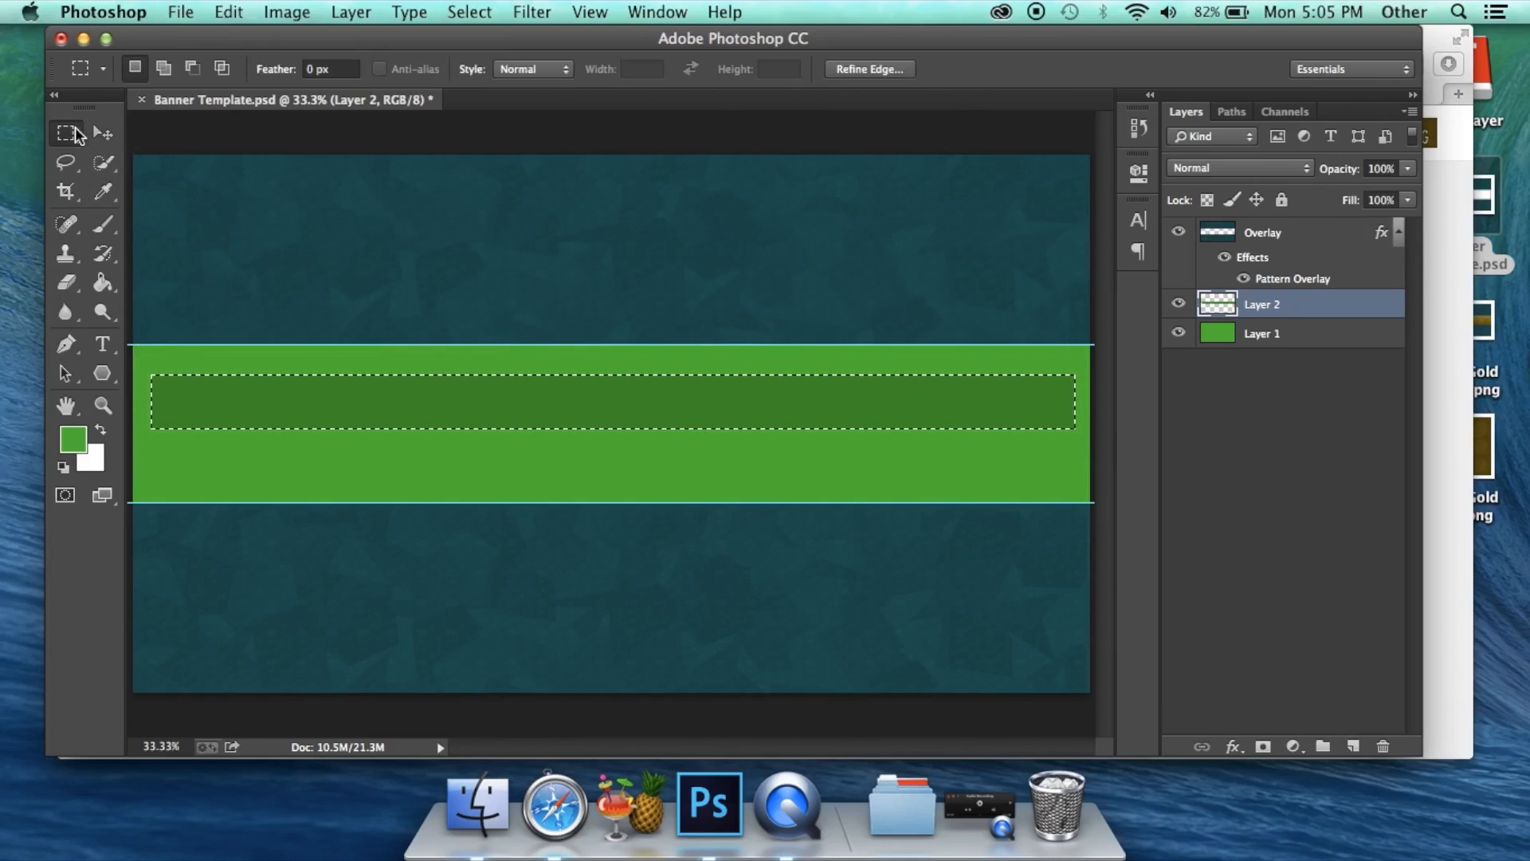
left_click(287, 256)
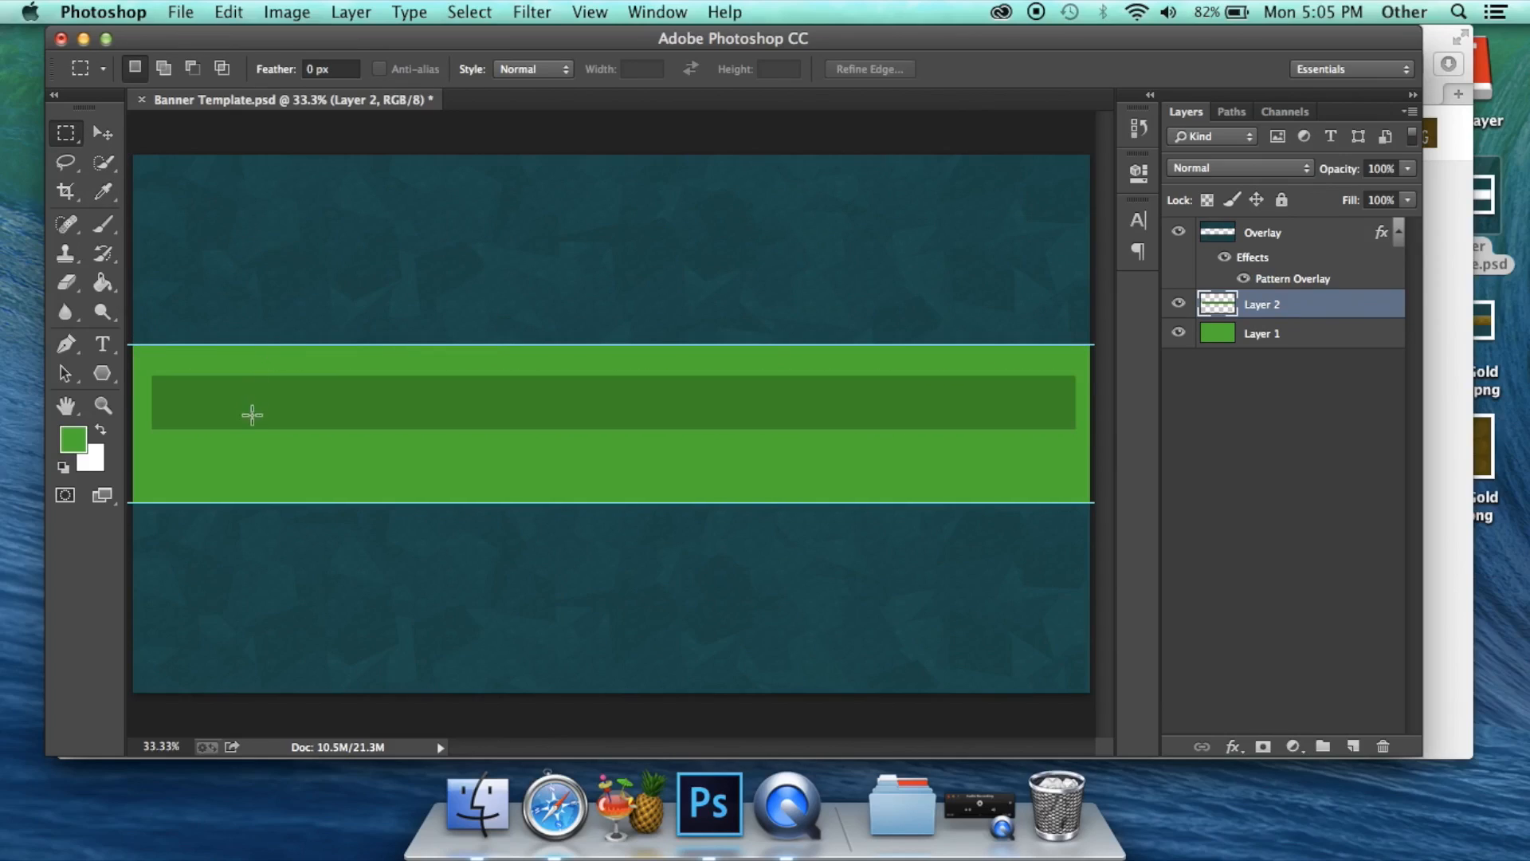
- Set the strip layer's opacity to 75% and shift the strip slightly down toward the middle of the green band
left_click(108, 133)
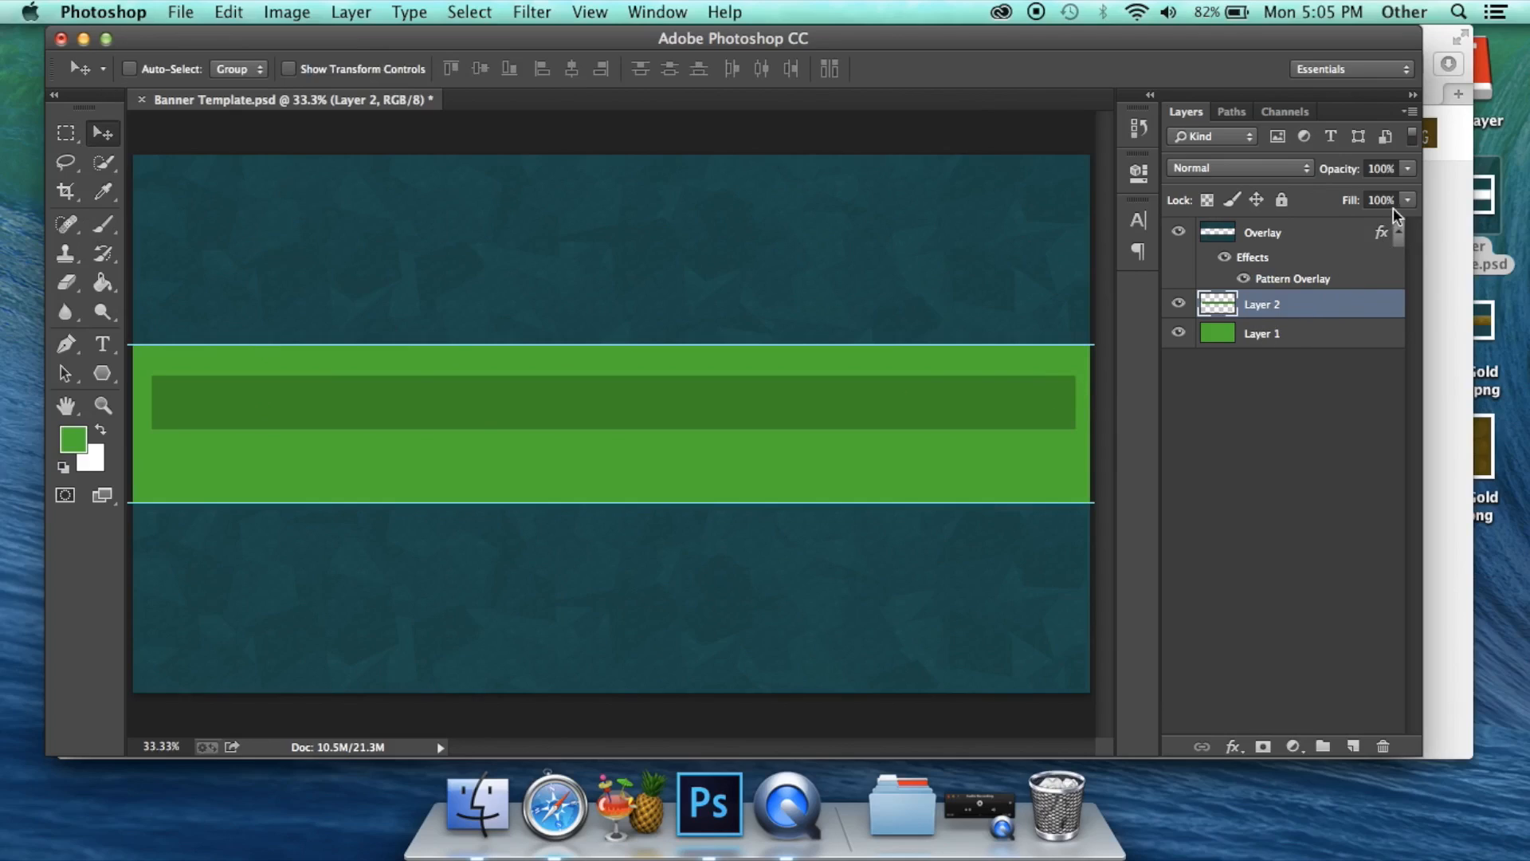
left_click(1388, 169)
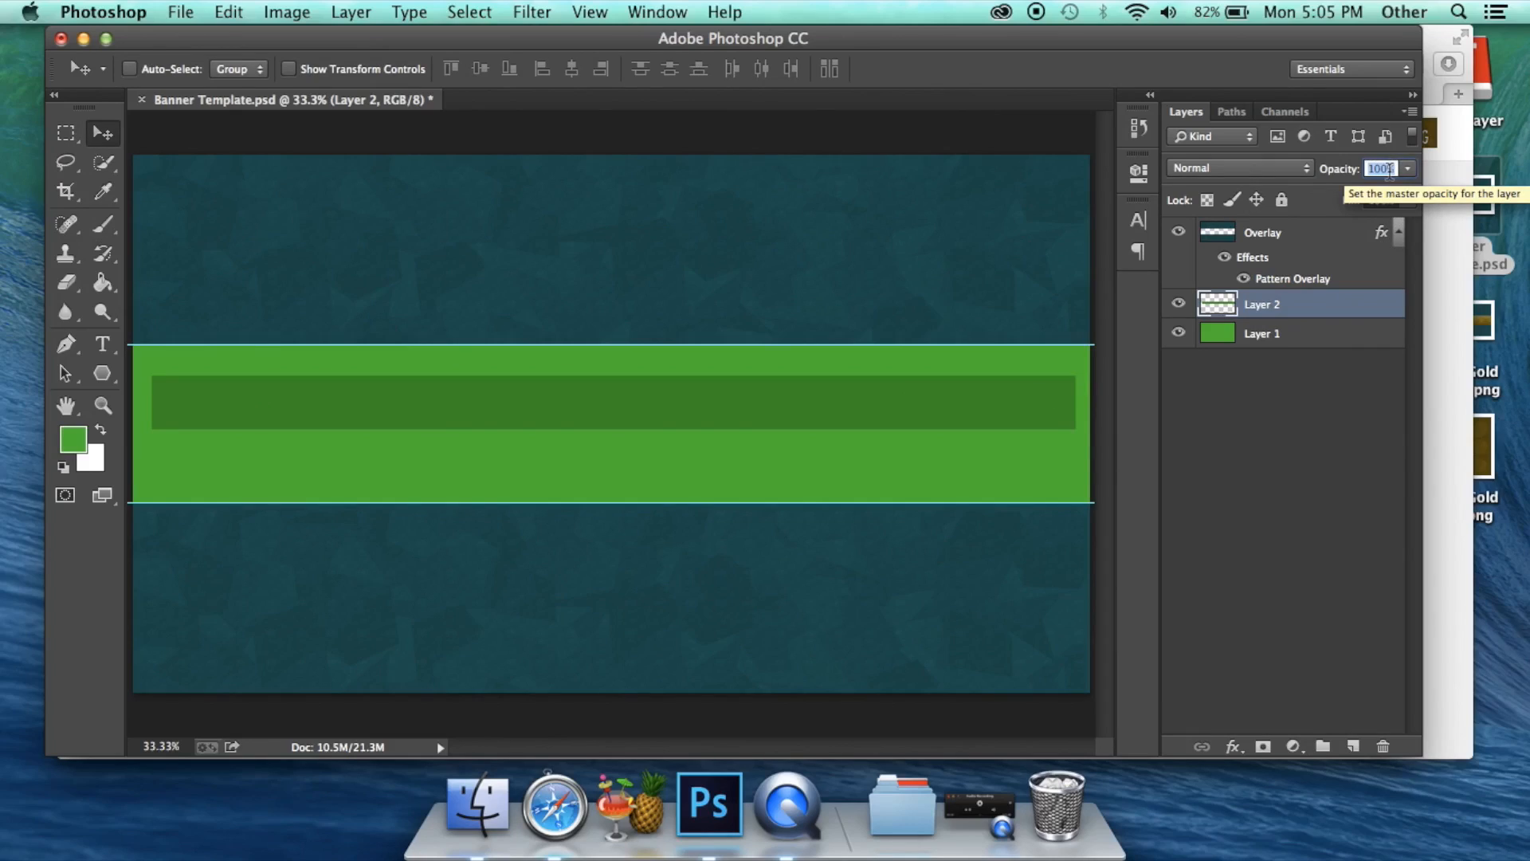
type("75")
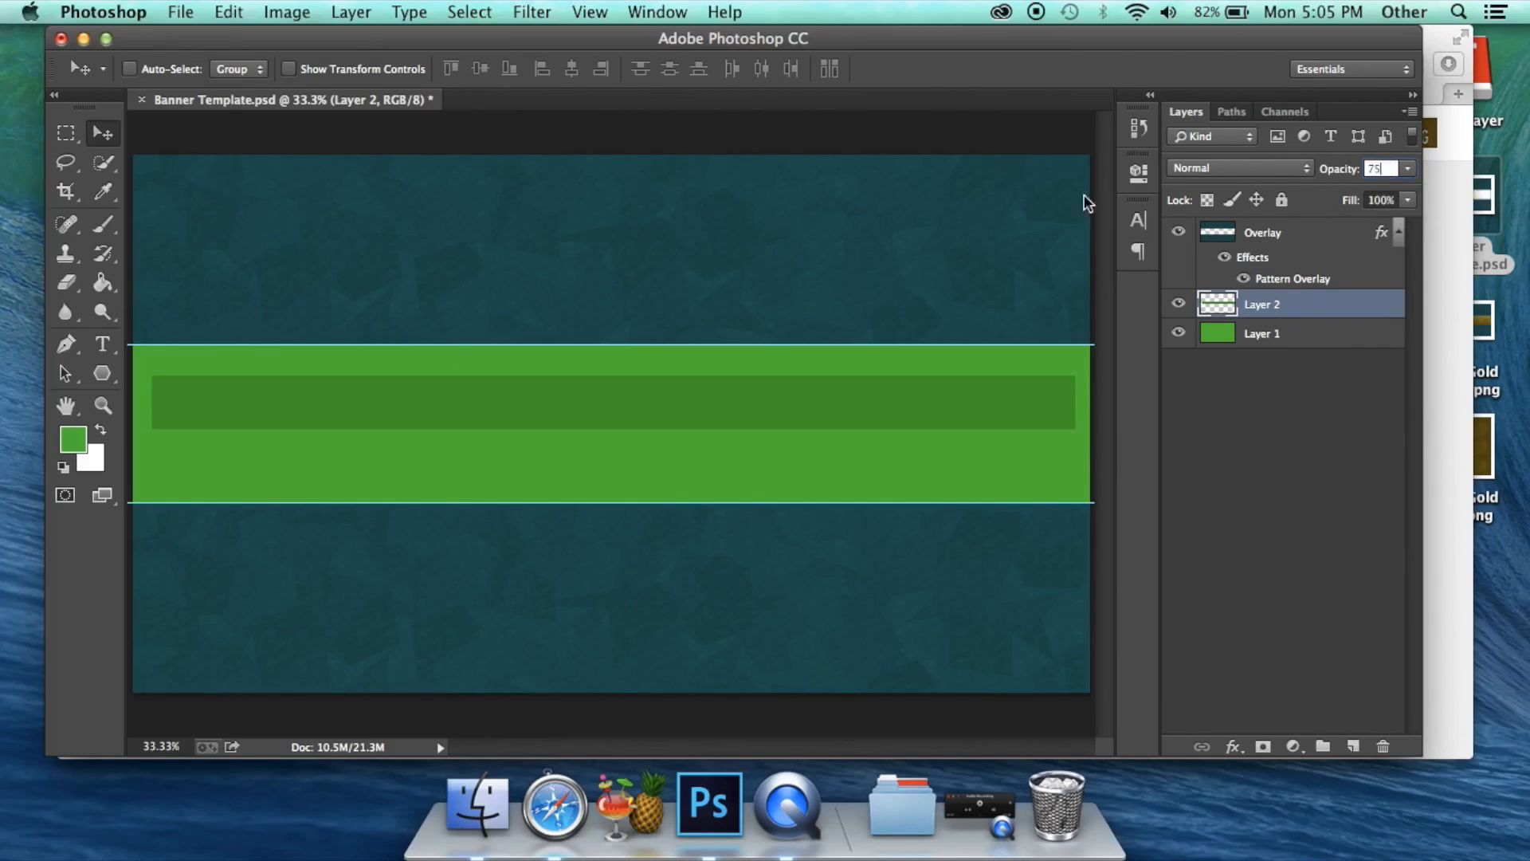
key("Return")
left_click_drag(984, 404, 985, 416)
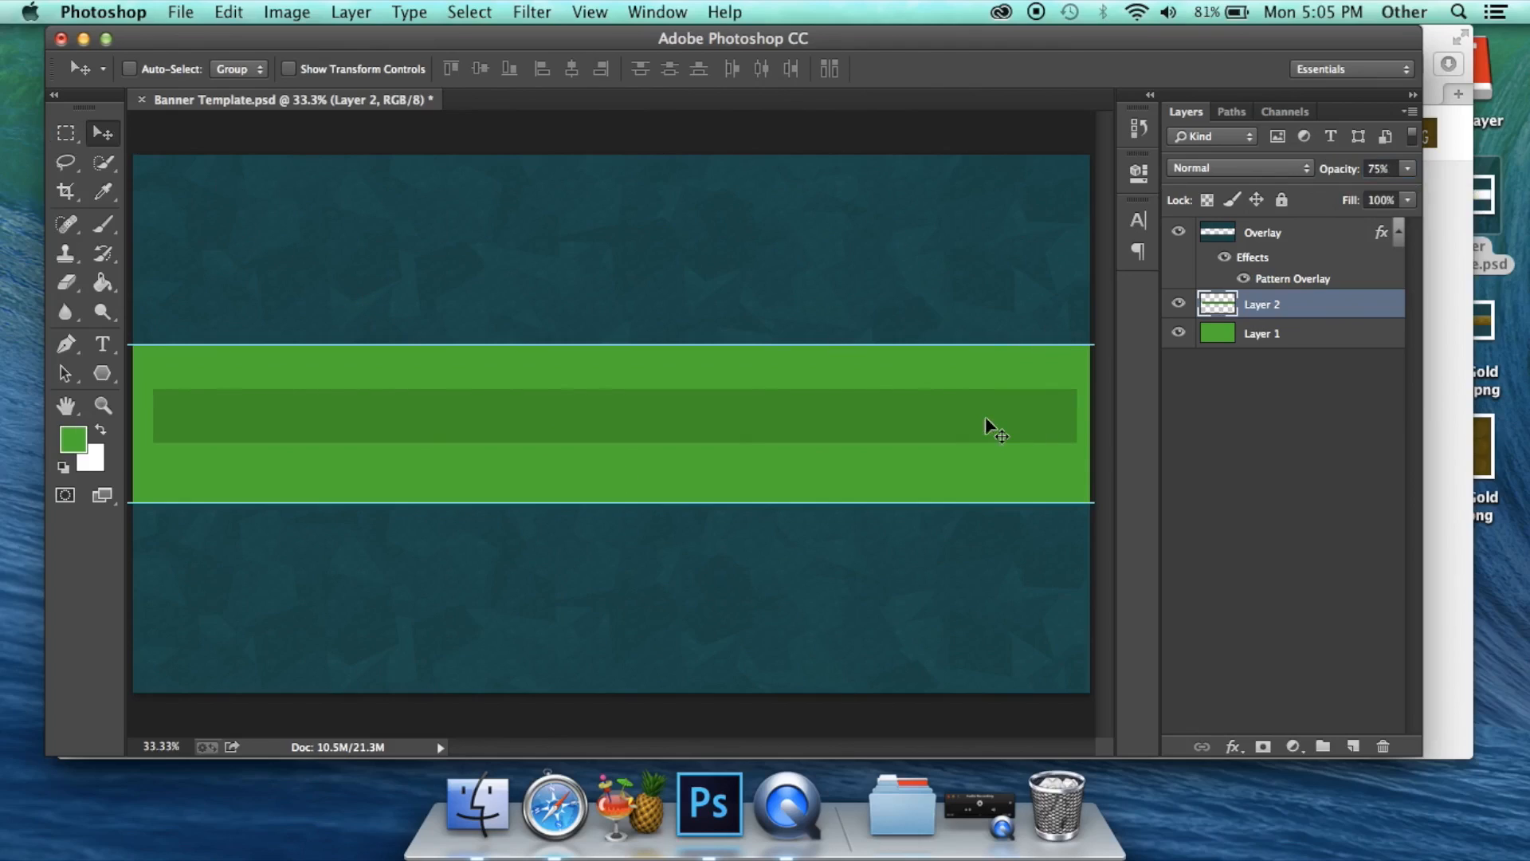
- Rotate the strip 35.32° clockwise and position it as a diagonal stripe across the middle of the green band
key("super+t")
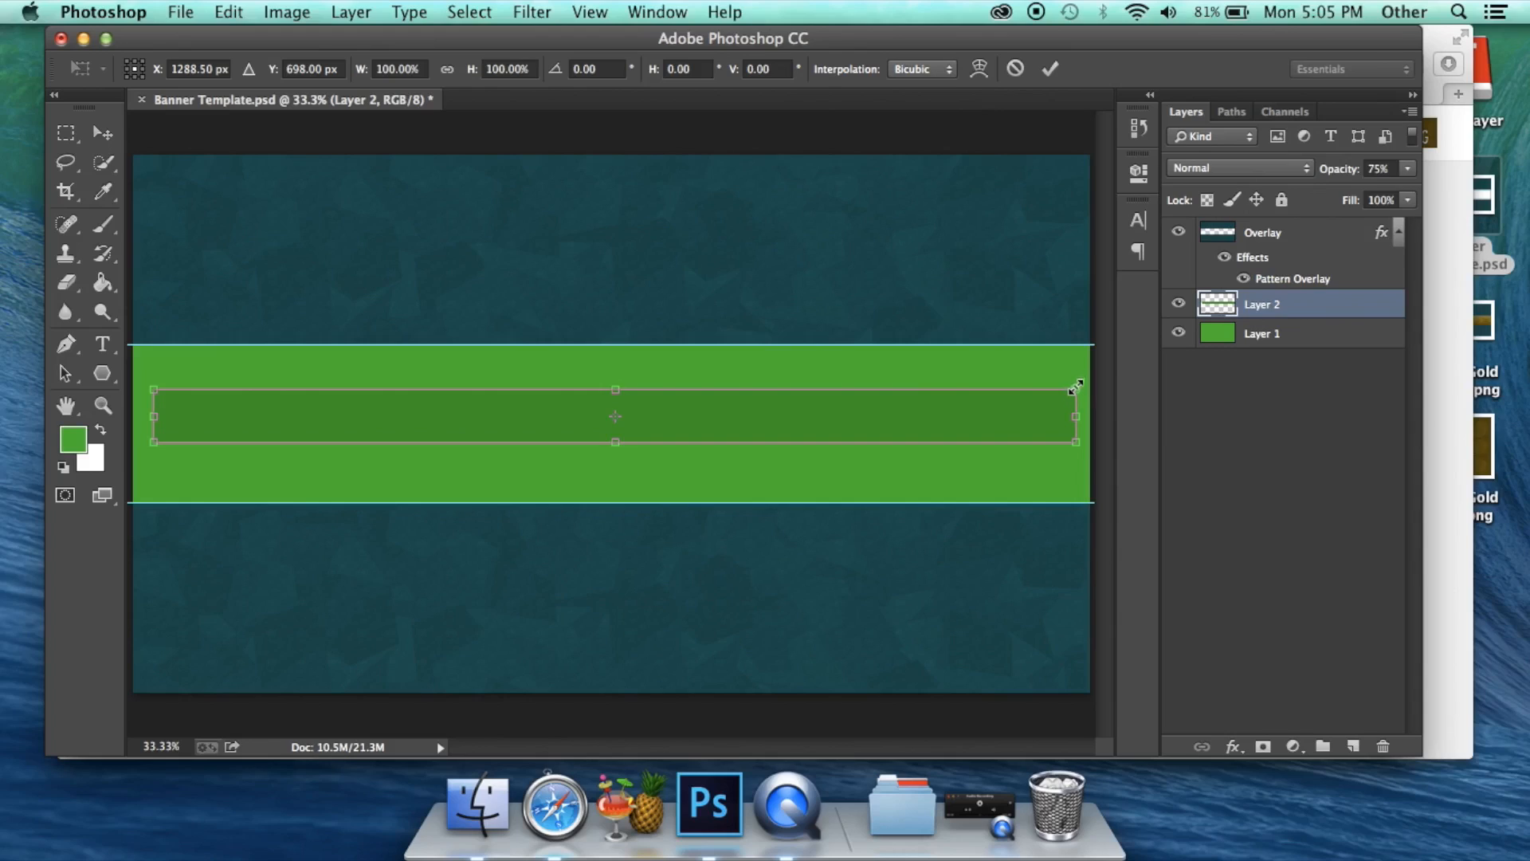
left_click(230, 11)
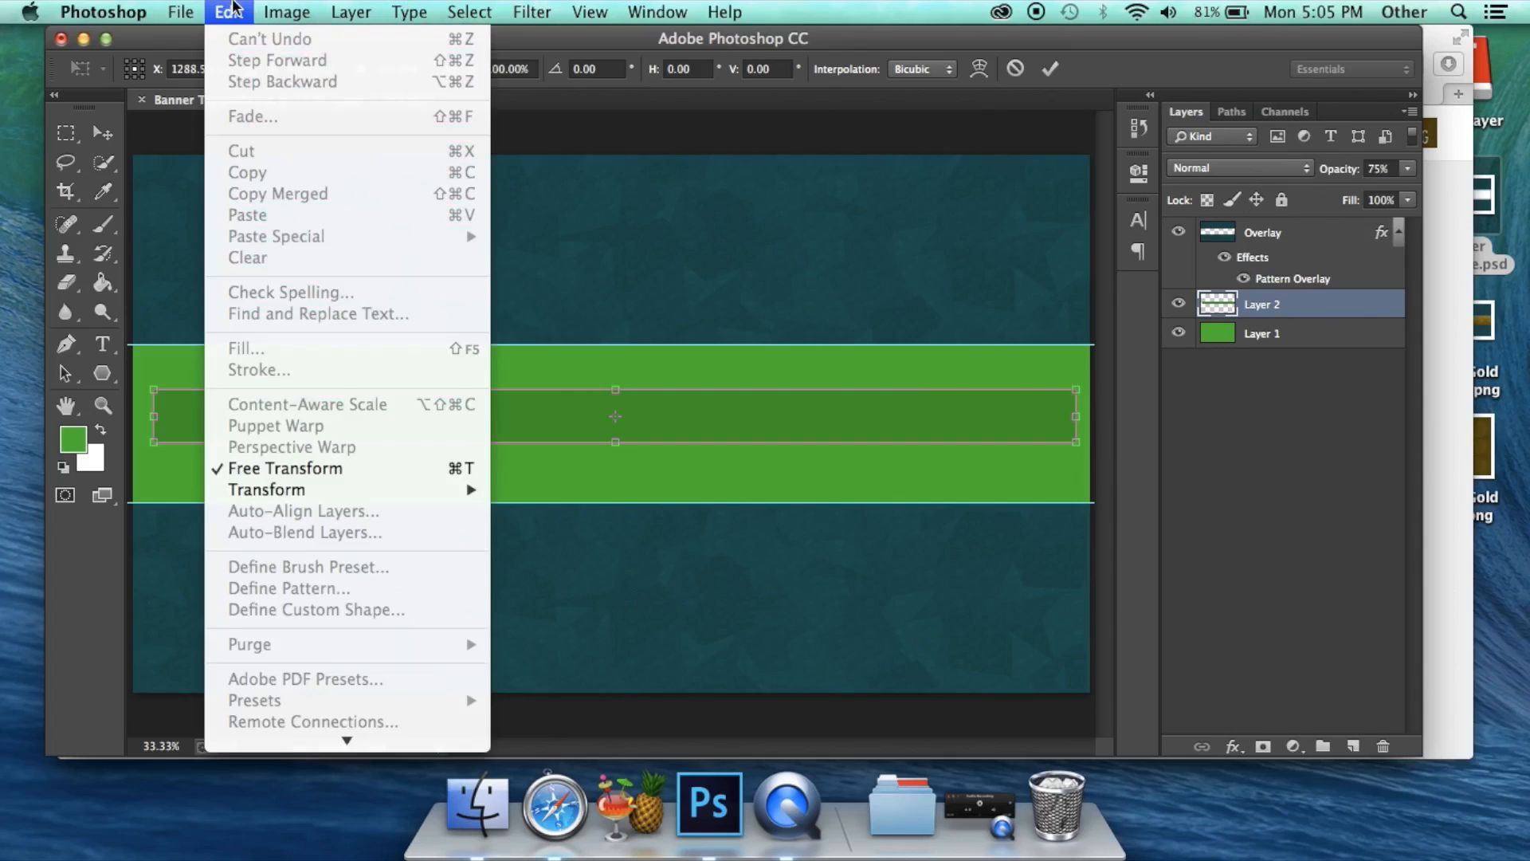
mouse_move(298, 481)
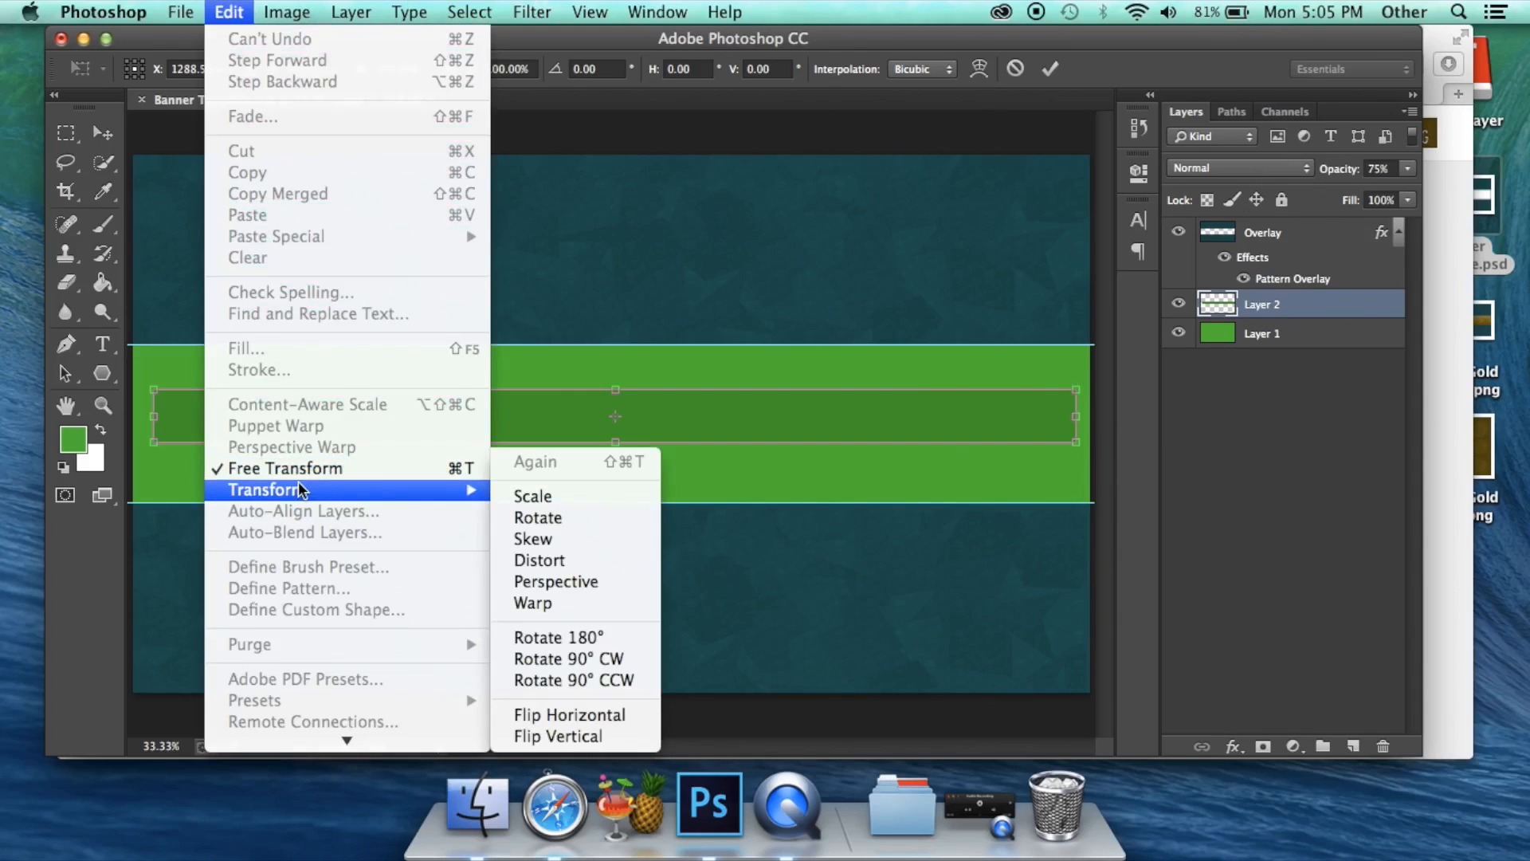
left_click(571, 502)
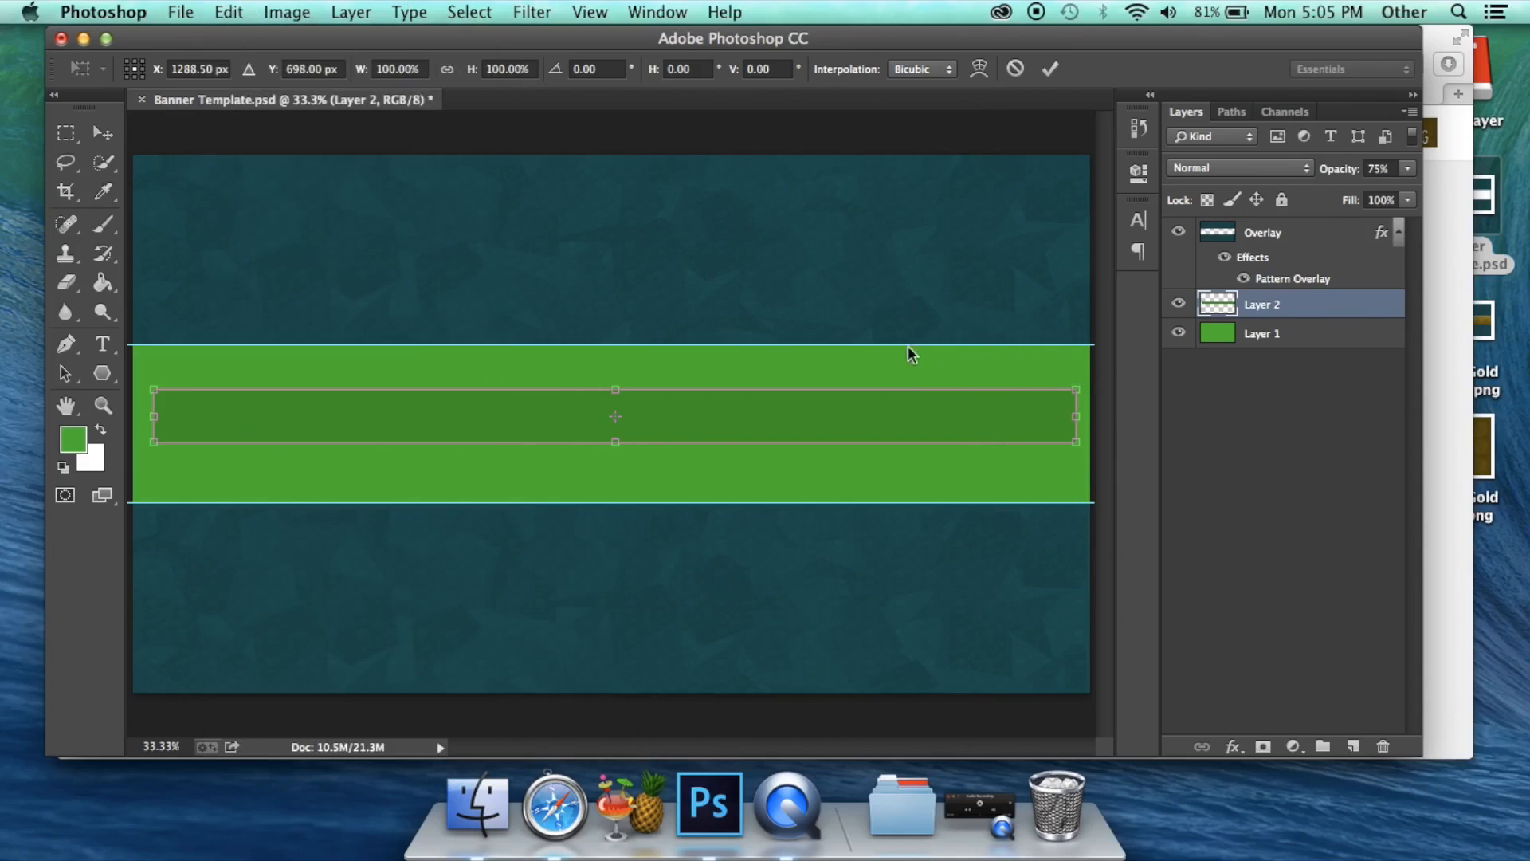
left_click_drag(542, 413, 521, 327)
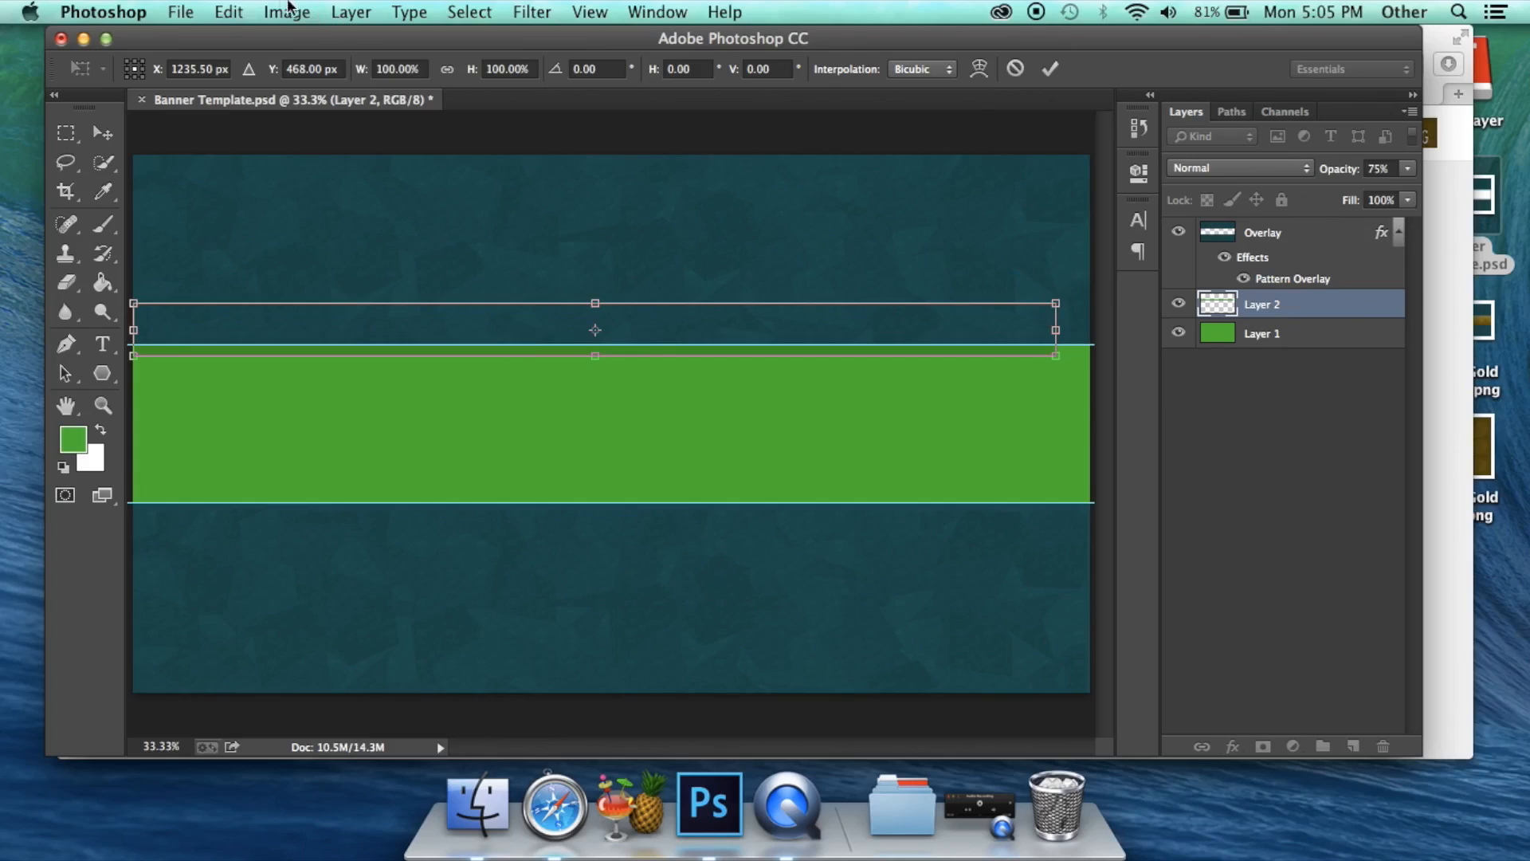
left_click(195, 10)
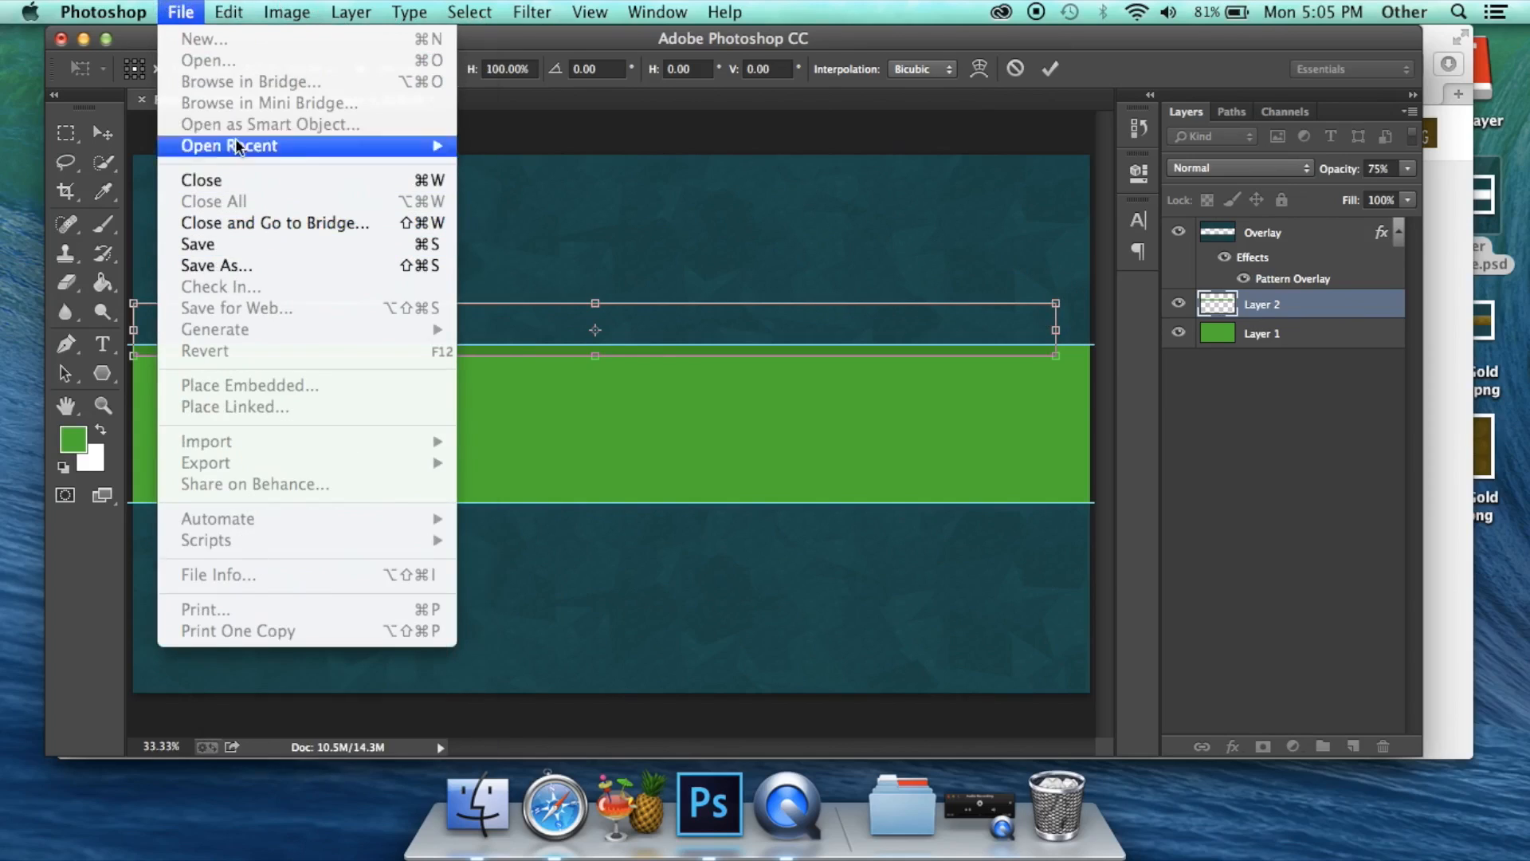
mouse_move(239, 12)
mouse_move(279, 489)
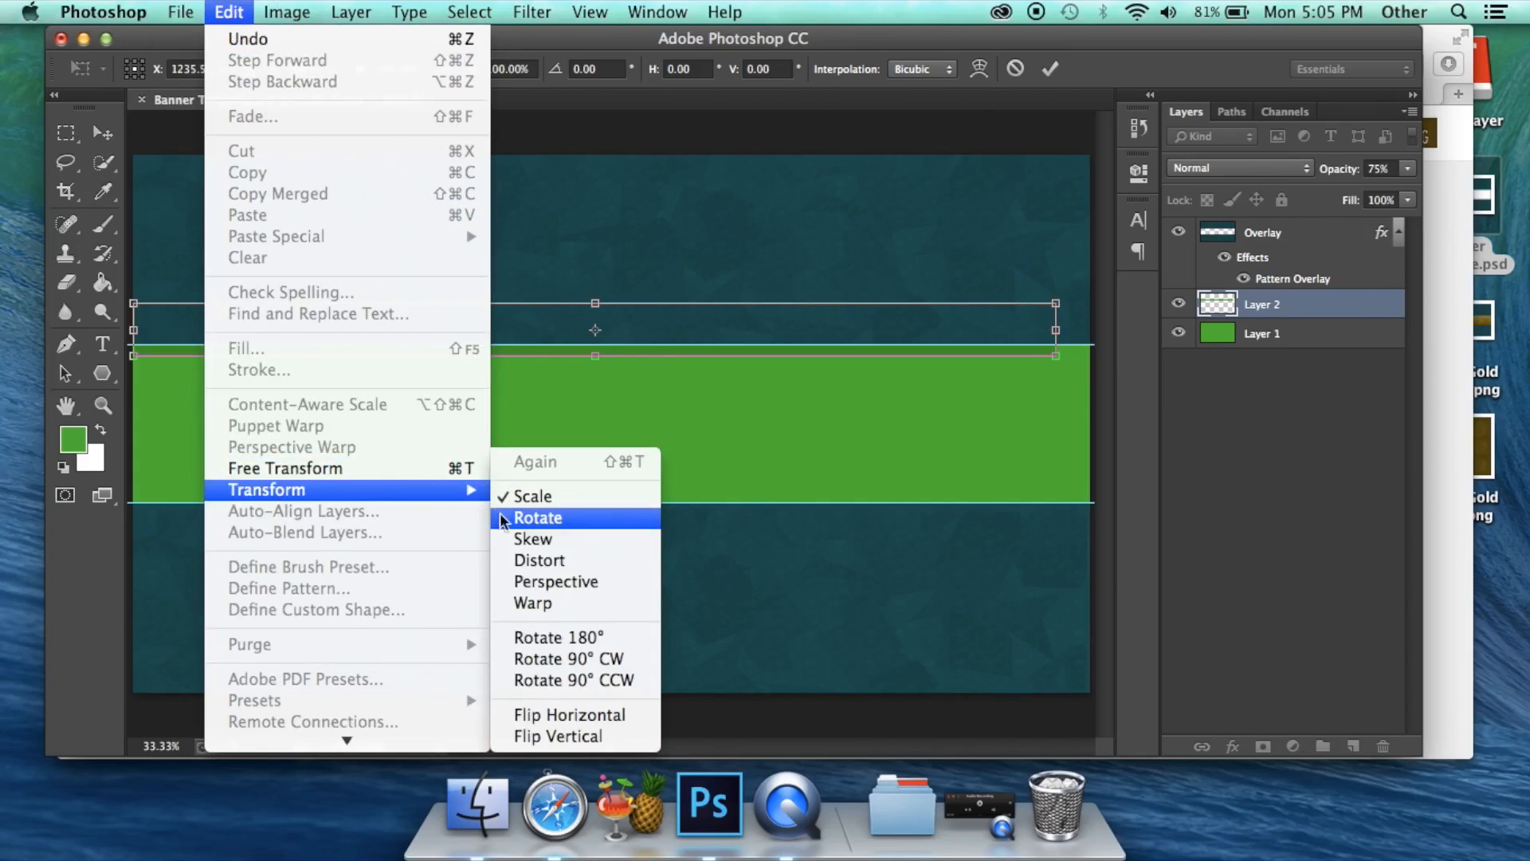
left_click(527, 518)
left_click_drag(1073, 300, 889, 558)
left_click_drag(840, 482, 966, 579)
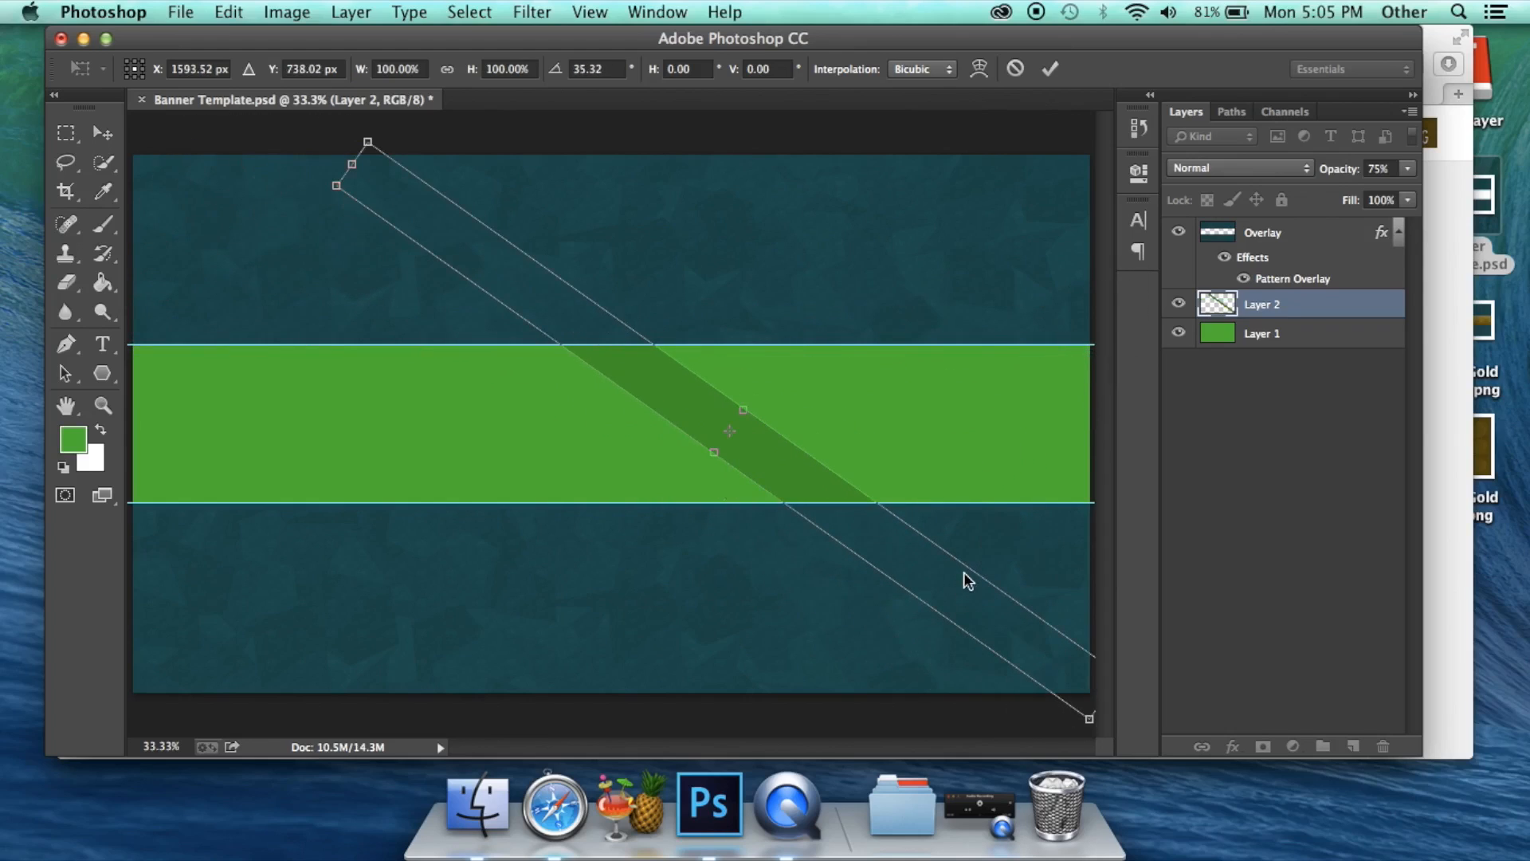
left_click(1050, 69)
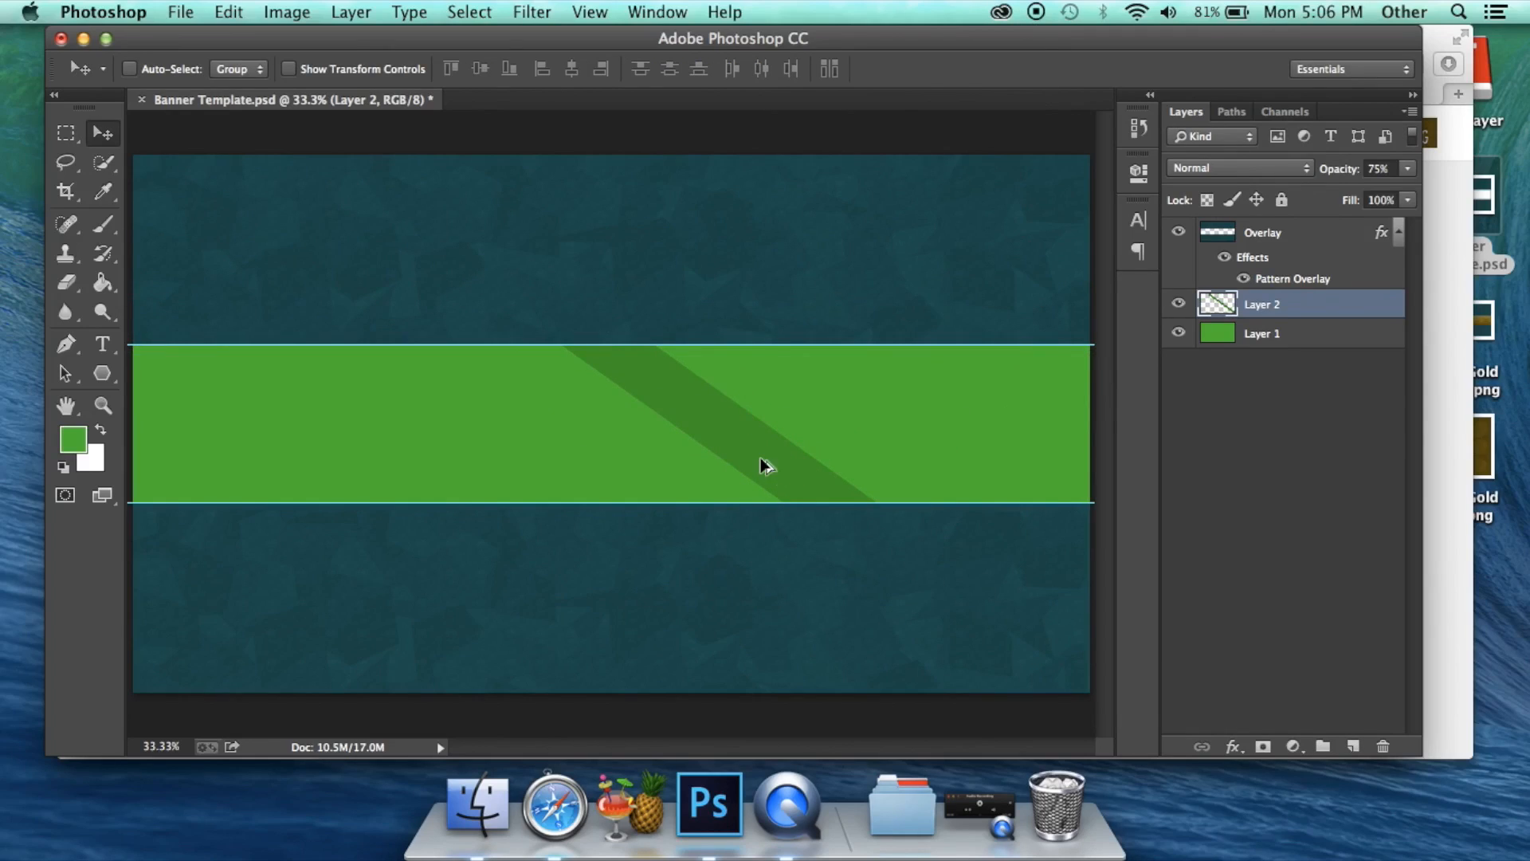
- Duplicate the diagonal stripe, rotate the copy 106.33° so it slants the opposite way, and place it at the band's left end
left_click_drag(761, 464, 575, 505)
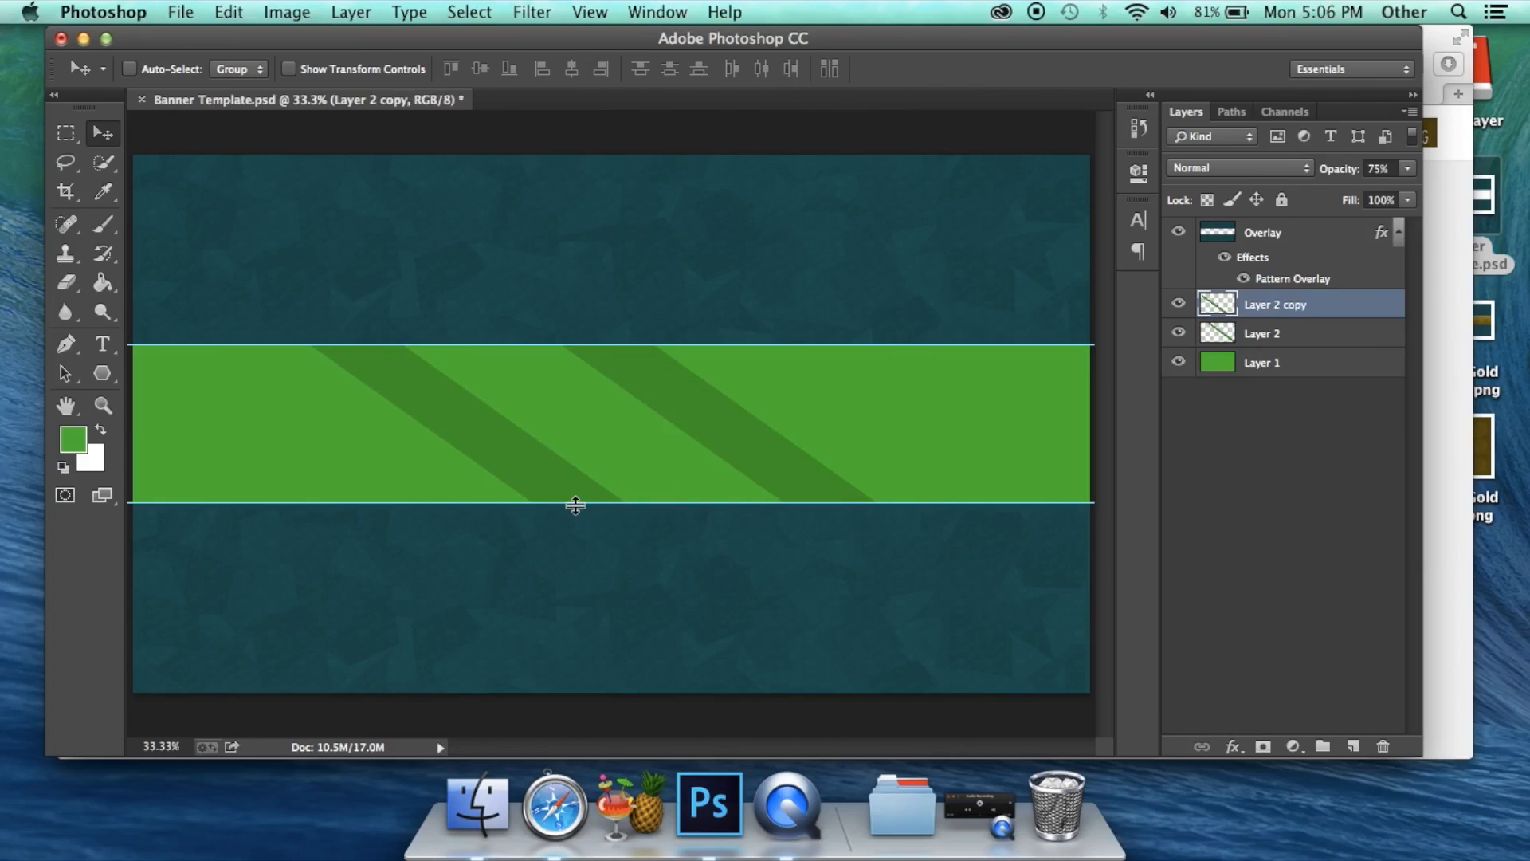
key("super+t")
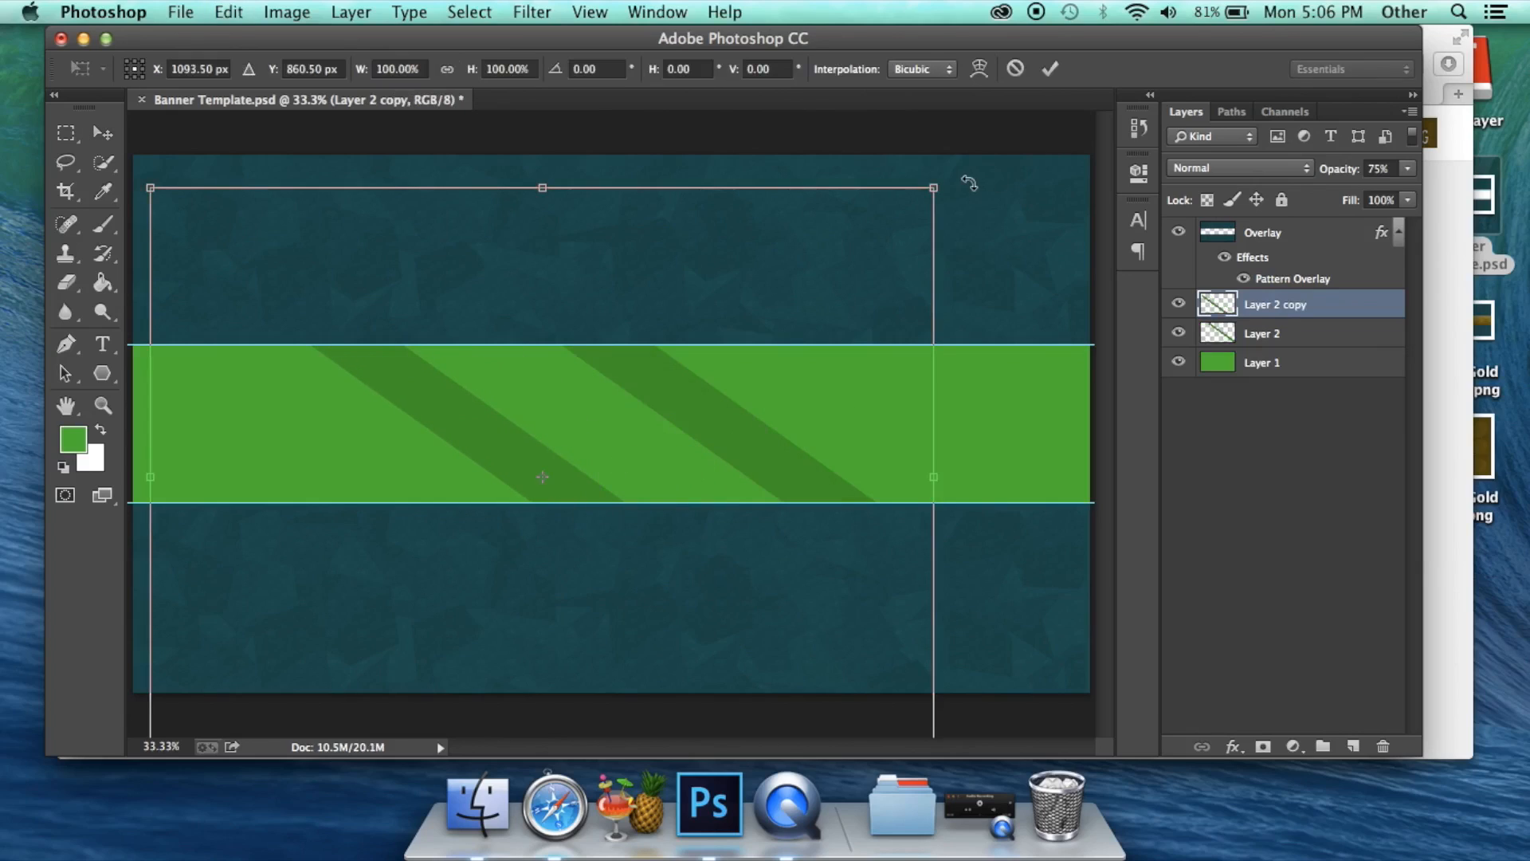
left_click_drag(967, 178, 1105, 806)
left_click_drag(880, 261, 983, 536)
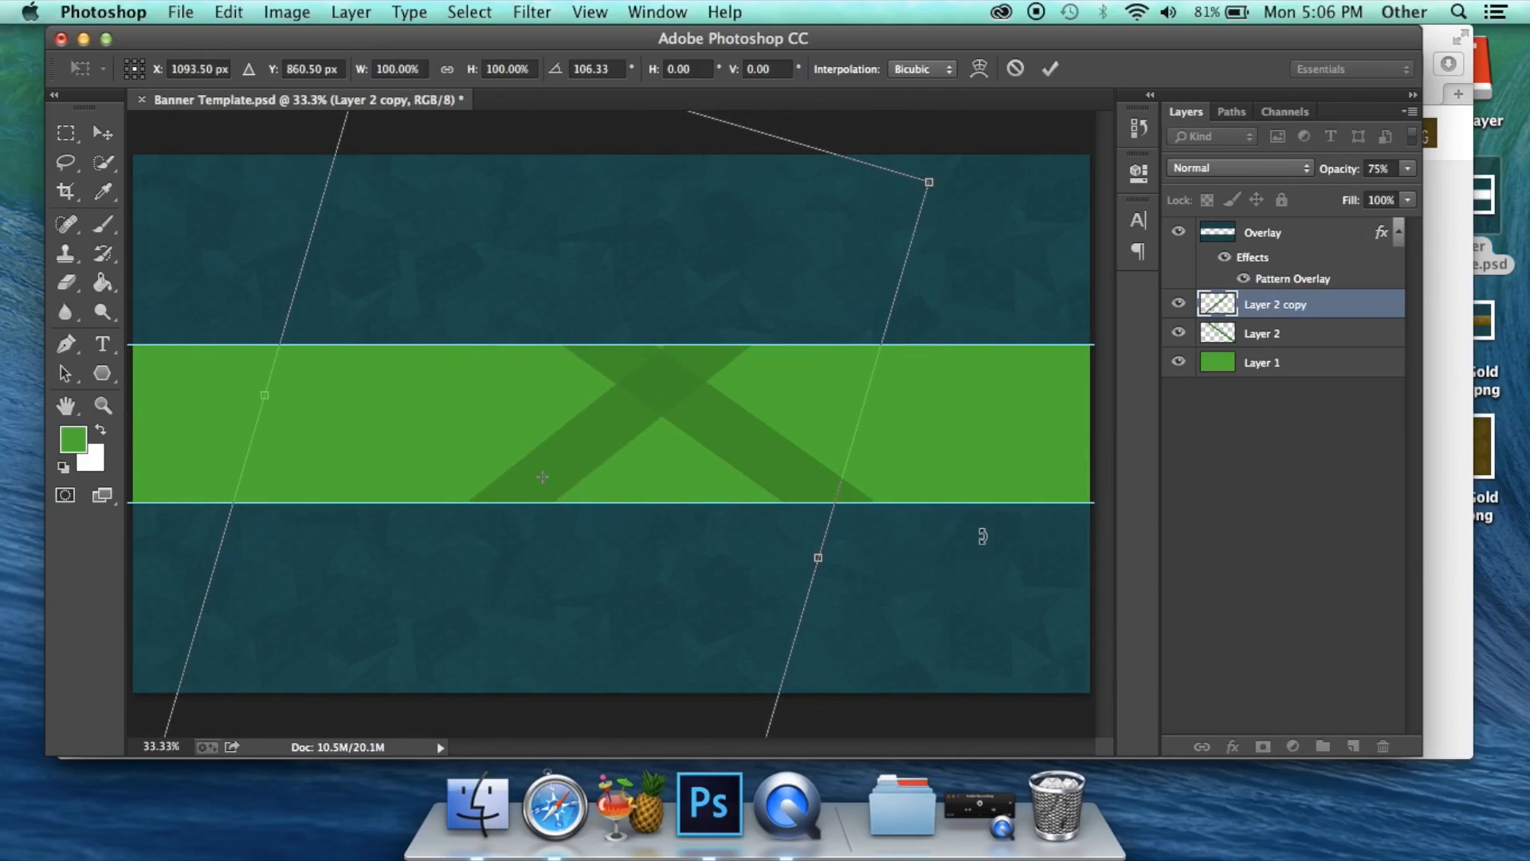
left_click_drag(724, 399, 301, 366)
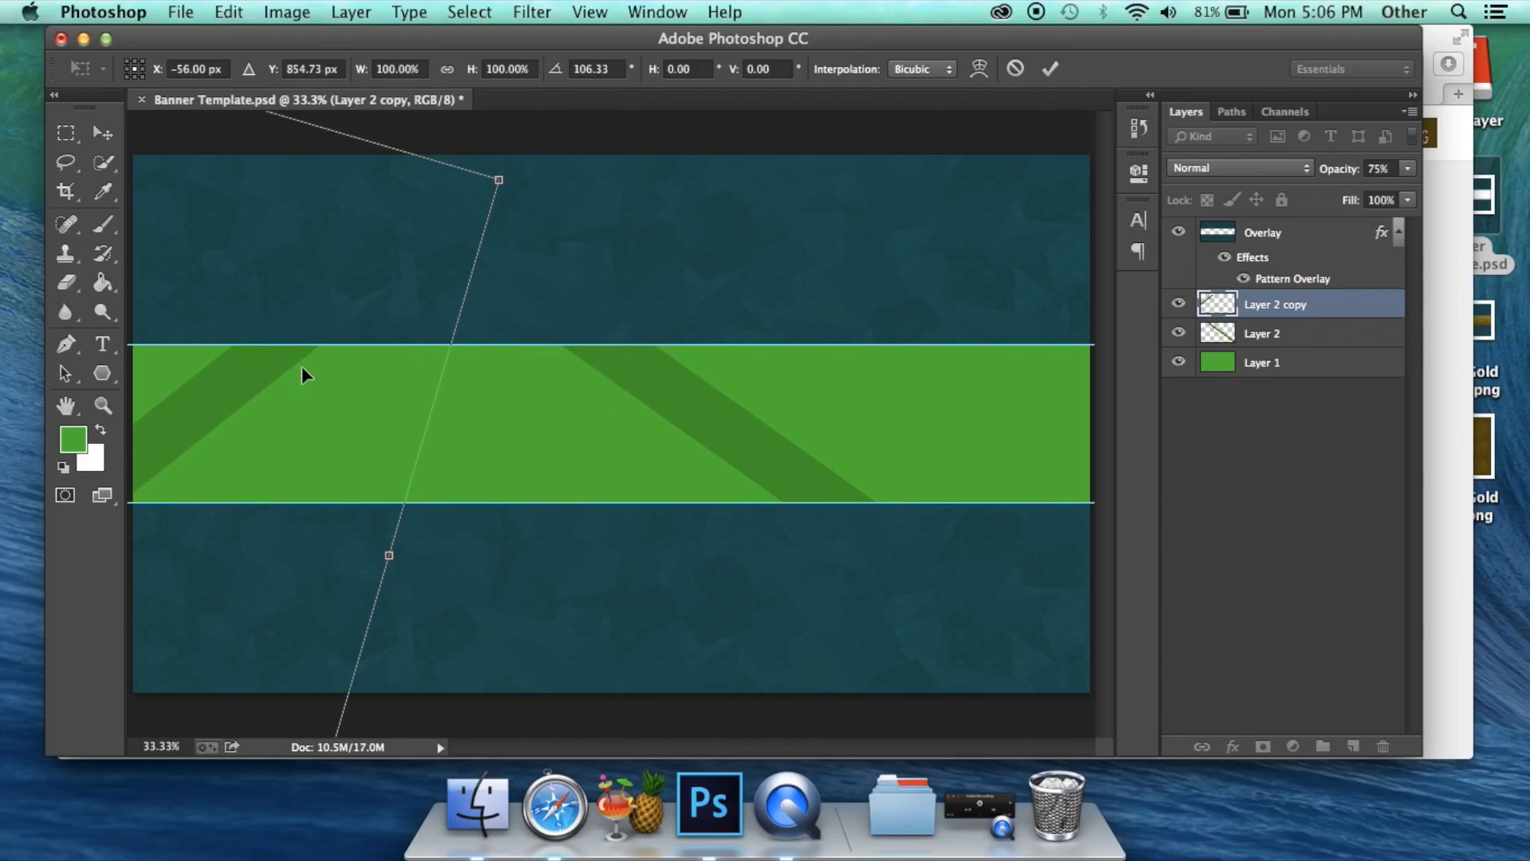
left_click(1050, 69)
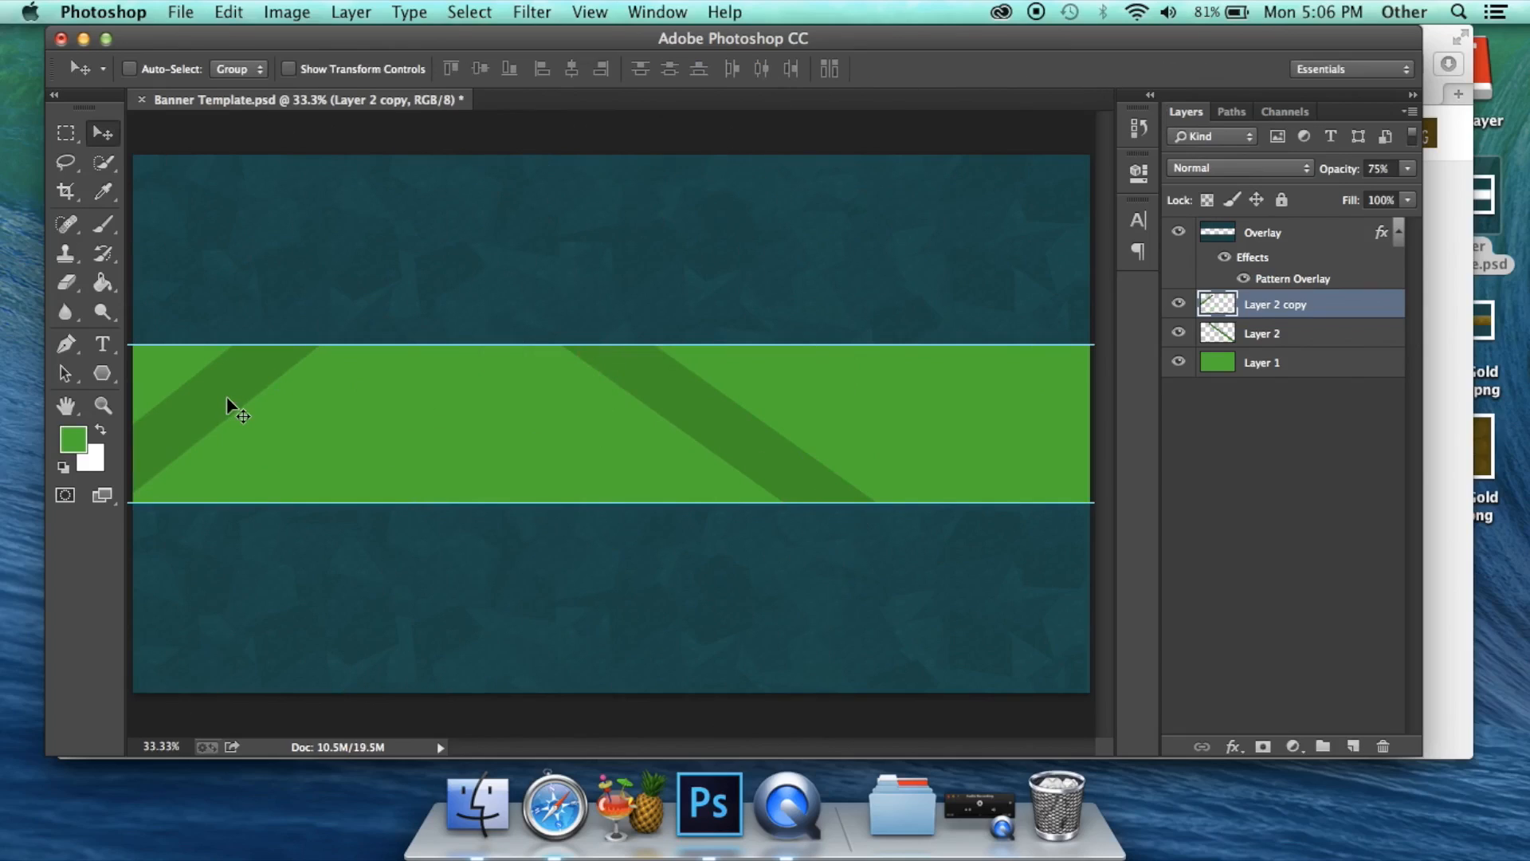
- Duplicate the band's left-end stripe, rotate the copy 31.89° clockwise, and place it along the lower edge of the band's right half
left_click_drag(187, 408, 514, 399)
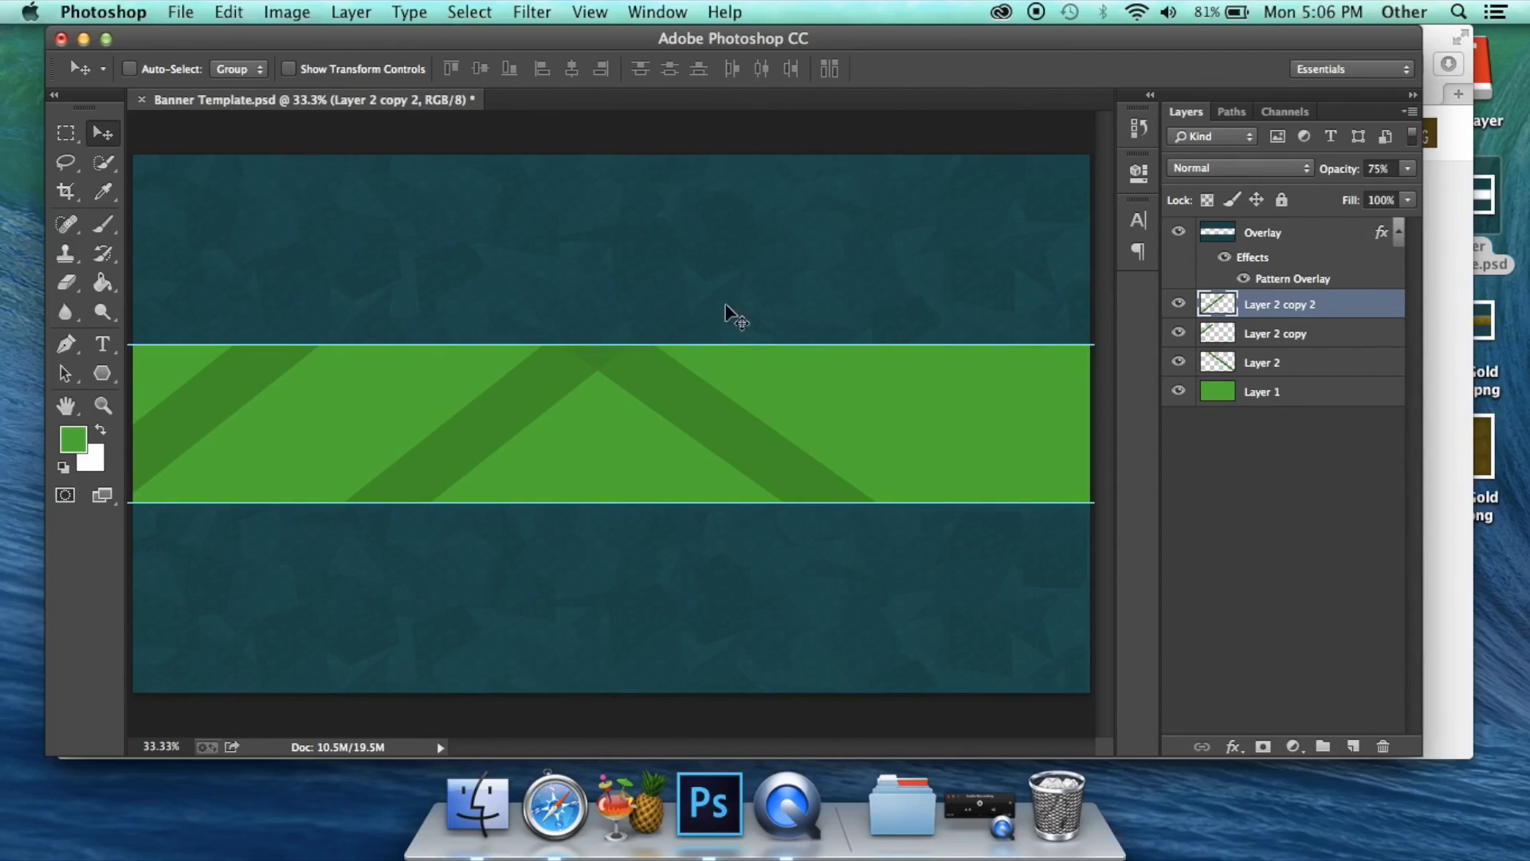
key("super+t")
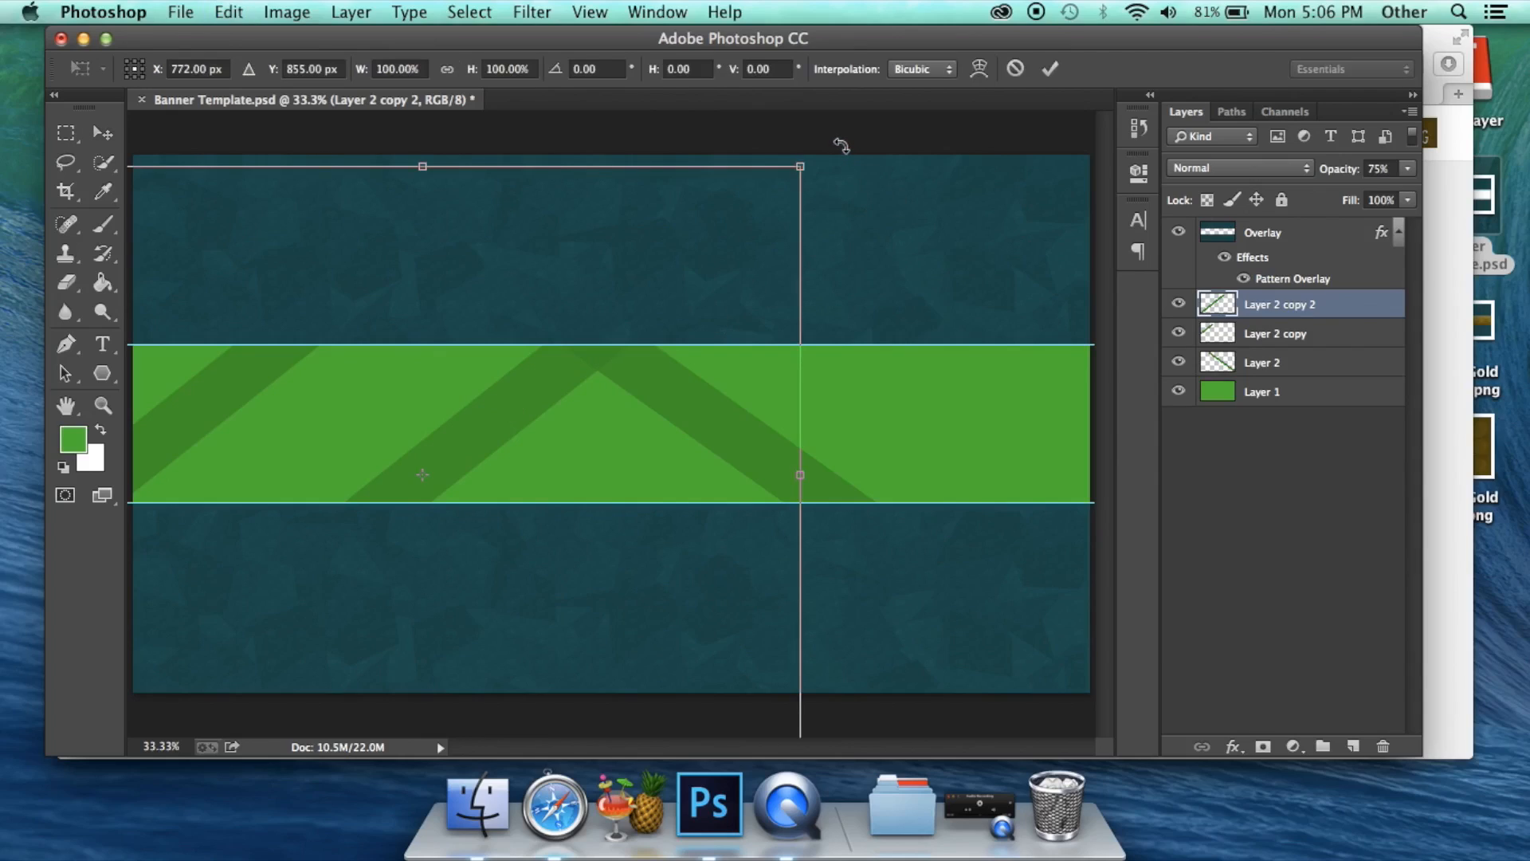
left_click_drag(840, 146, 1248, 498)
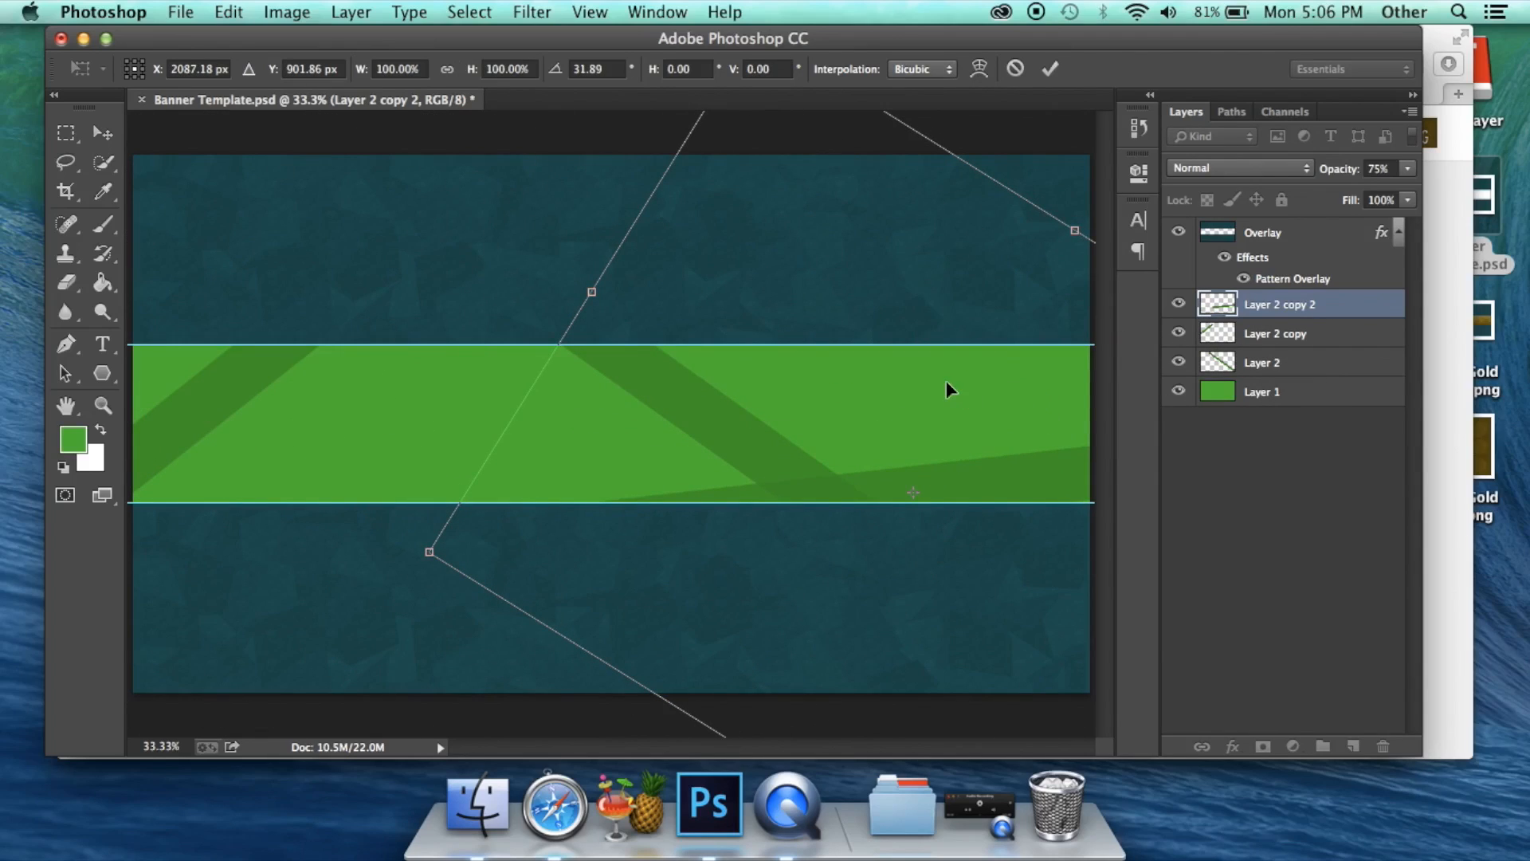
key("Return")
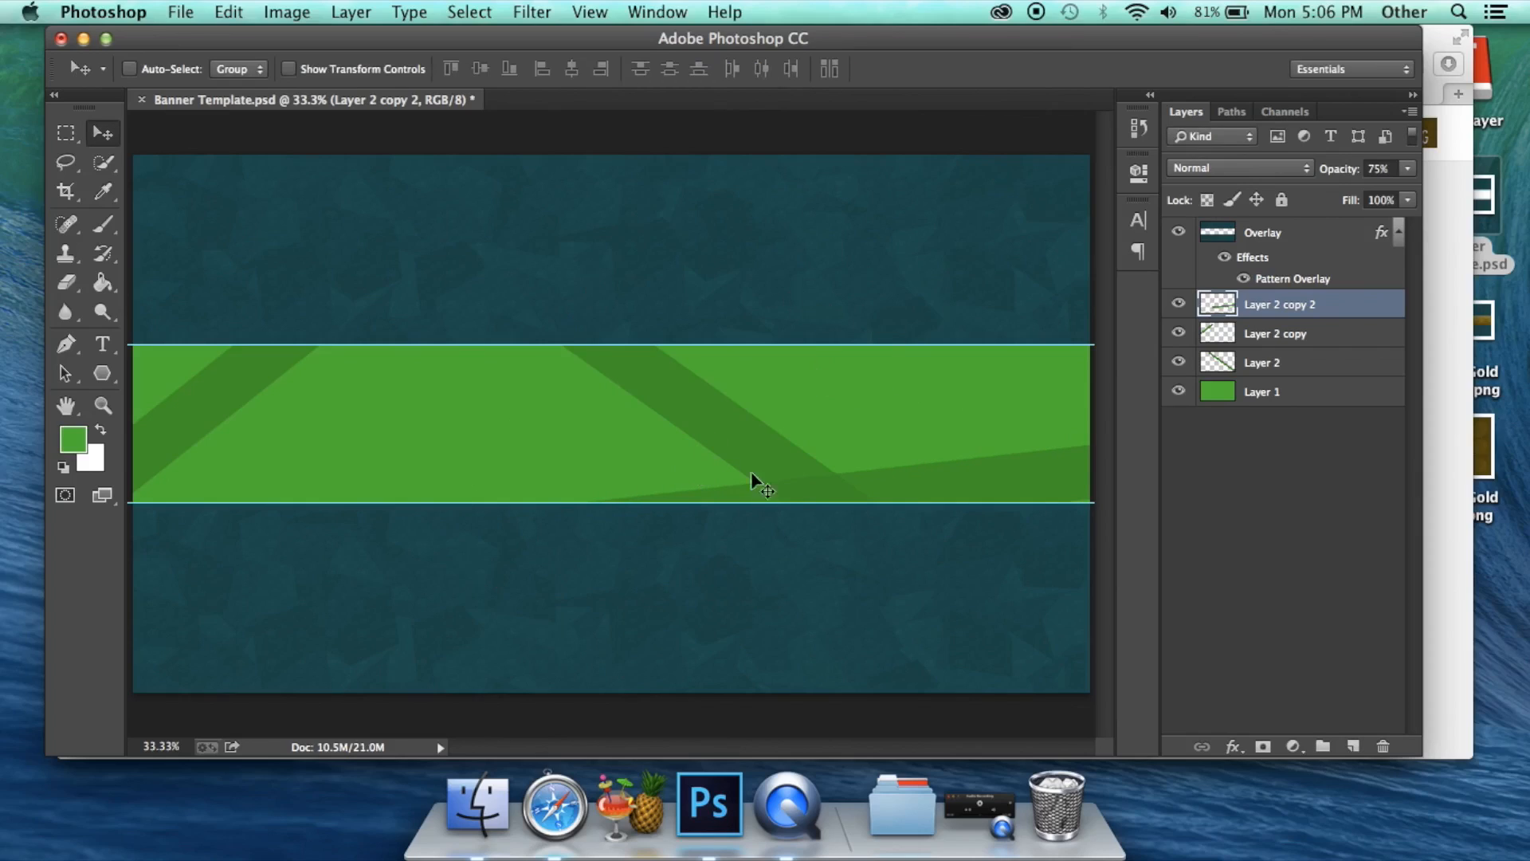
- Duplicate the shallow lower-right stripe and rotate the copy counter-clockwise into a steeper diagonal rising toward the band's upper middle
left_click_drag(929, 478, 504, 399)
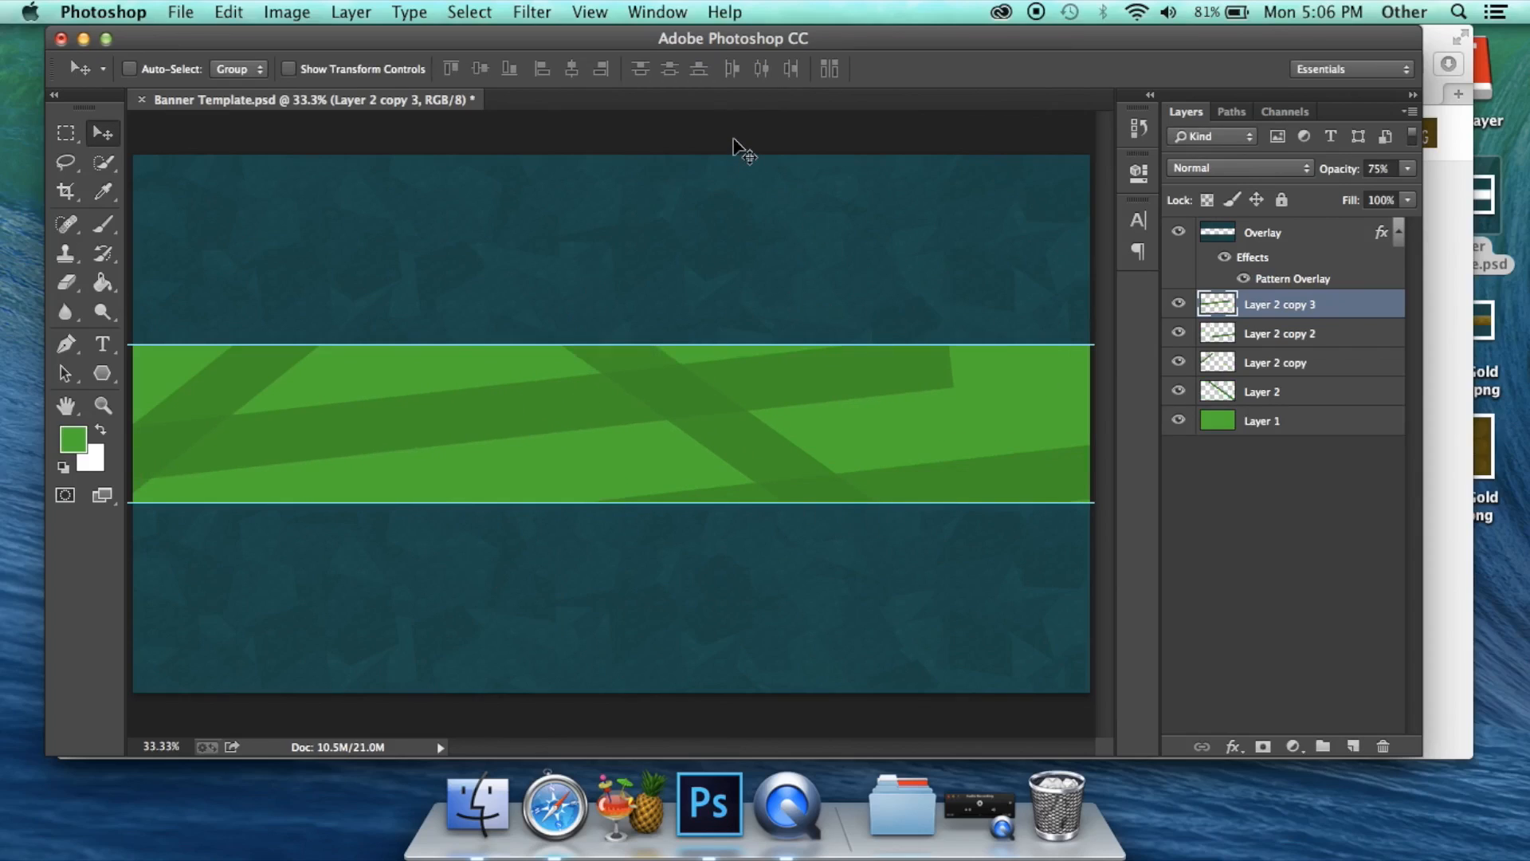
key("super+t")
left_click_drag(985, 318, 717, 205)
key("Return")
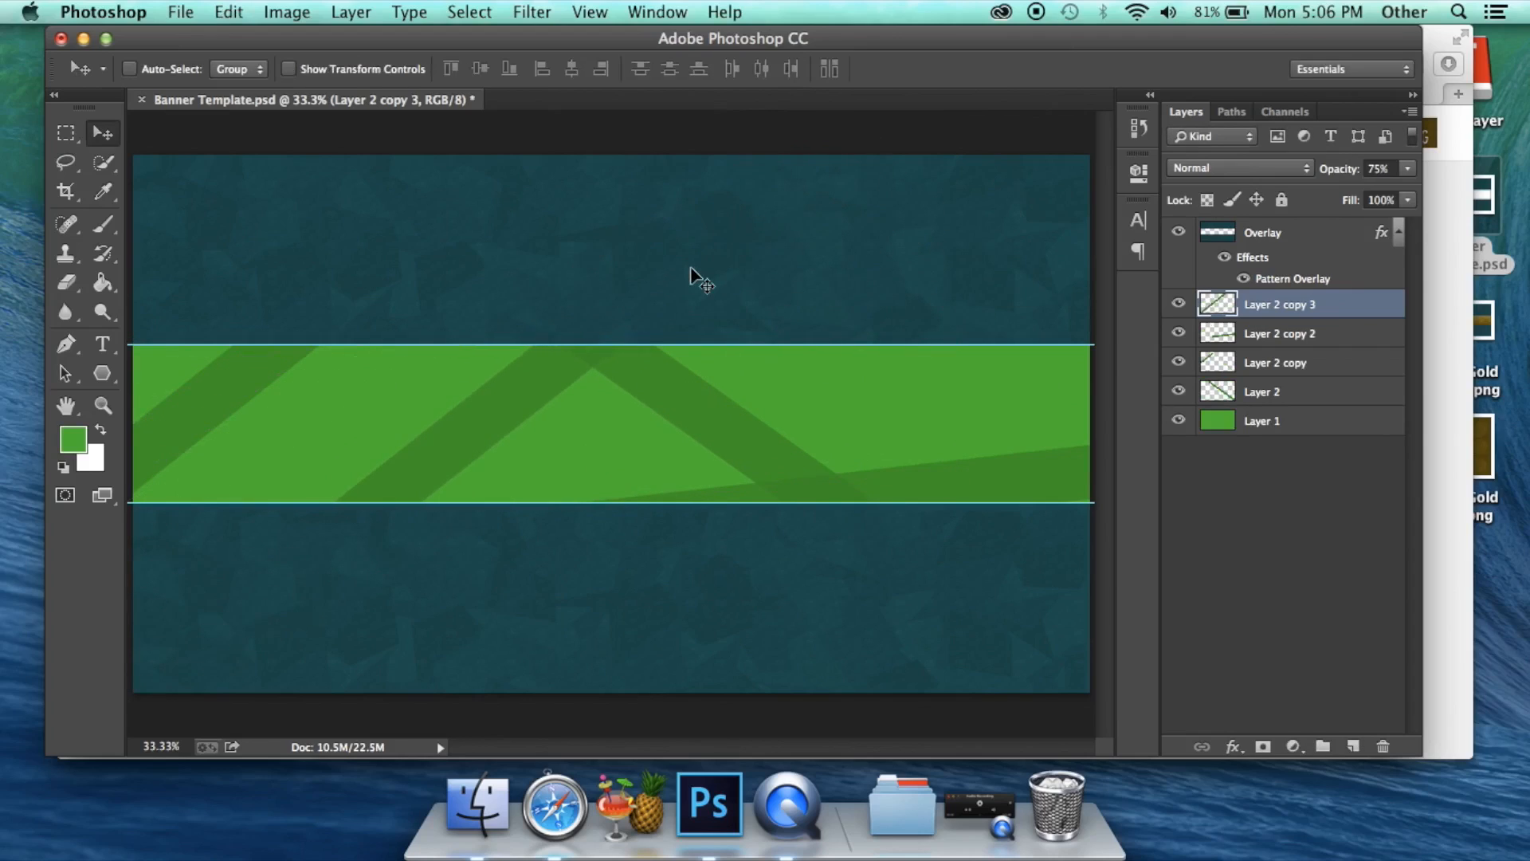
- Duplicate the newest stripe, rotate the copy 55.77° clockwise, and lay it descending from the band's upper left corner toward its lower middle
left_click_drag(581, 380, 427, 381)
key("super+t")
left_click_drag(819, 223, 965, 830)
left_click(967, 834)
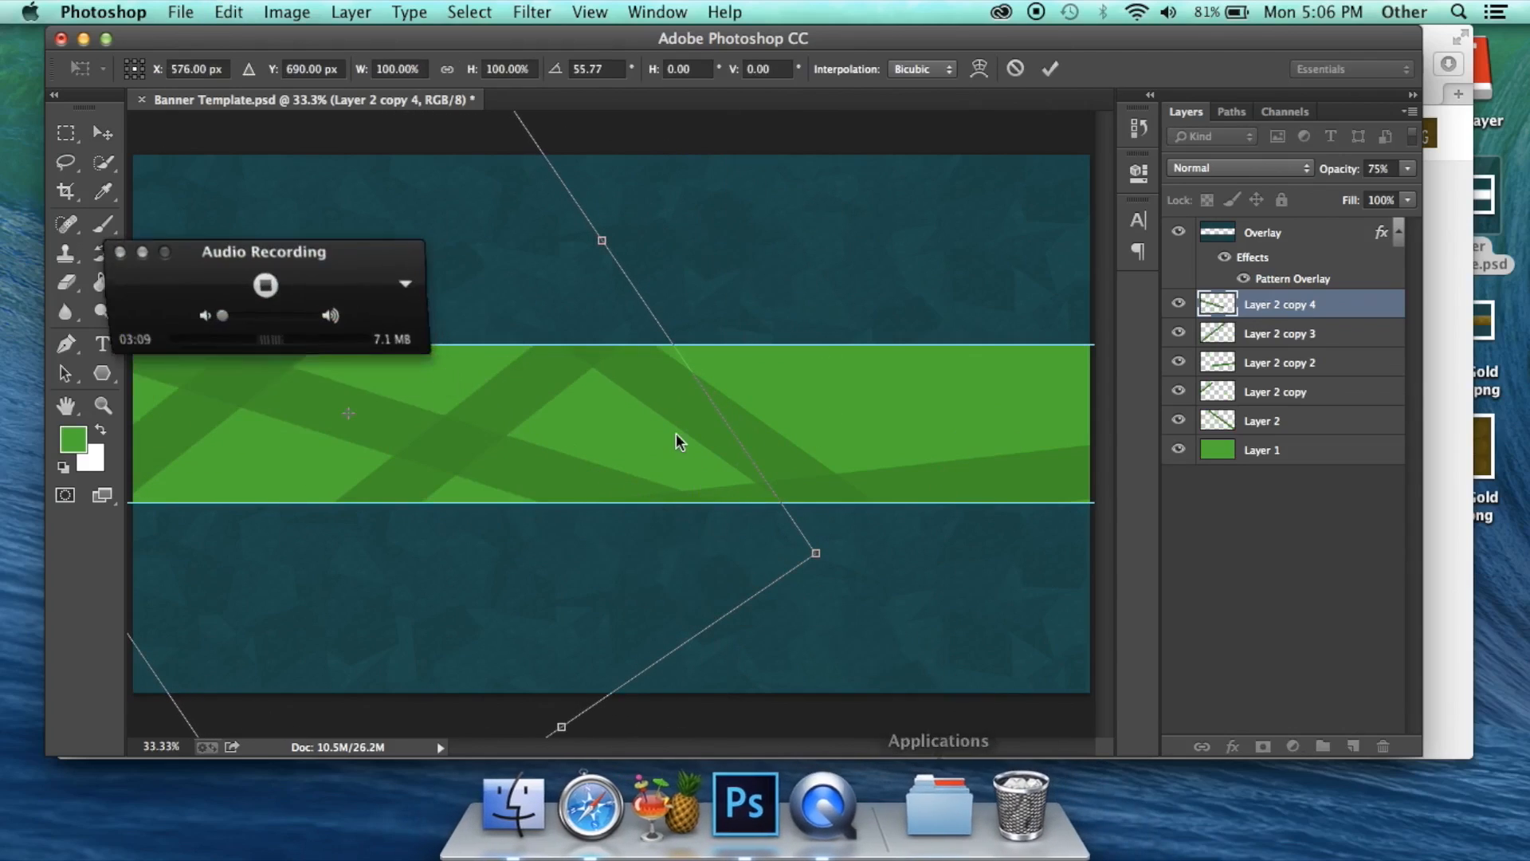
left_click(144, 266)
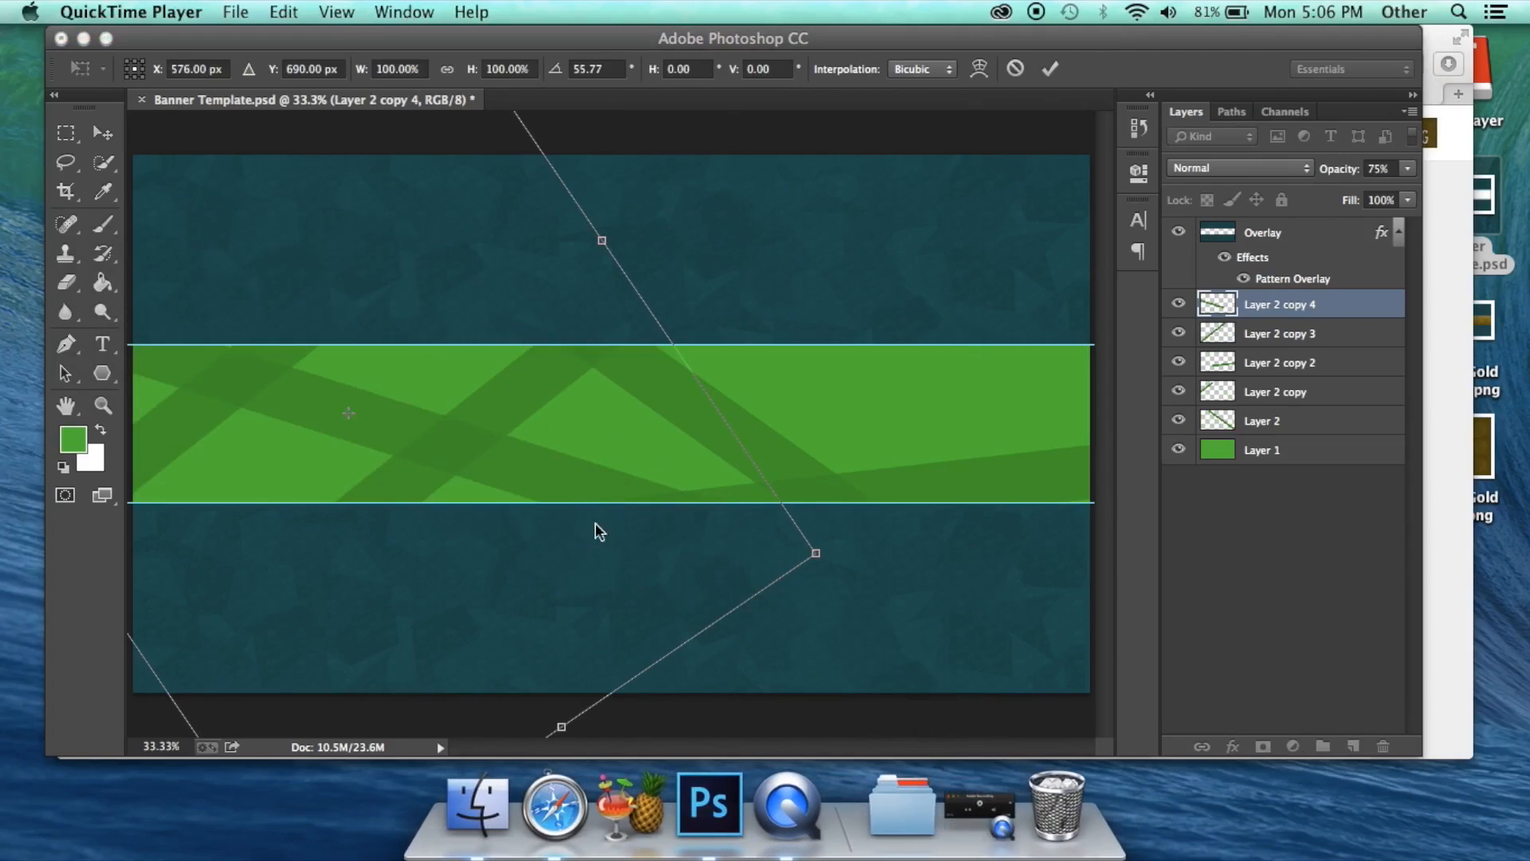
left_click(604, 495)
key("Return")
- Duplicate the long descending stripe, rotate the copy 43.77° clockwise, and place it as a steep stripe right of the band's middle
left_click_drag(485, 442, 692, 394, "alt")
key("super+t")
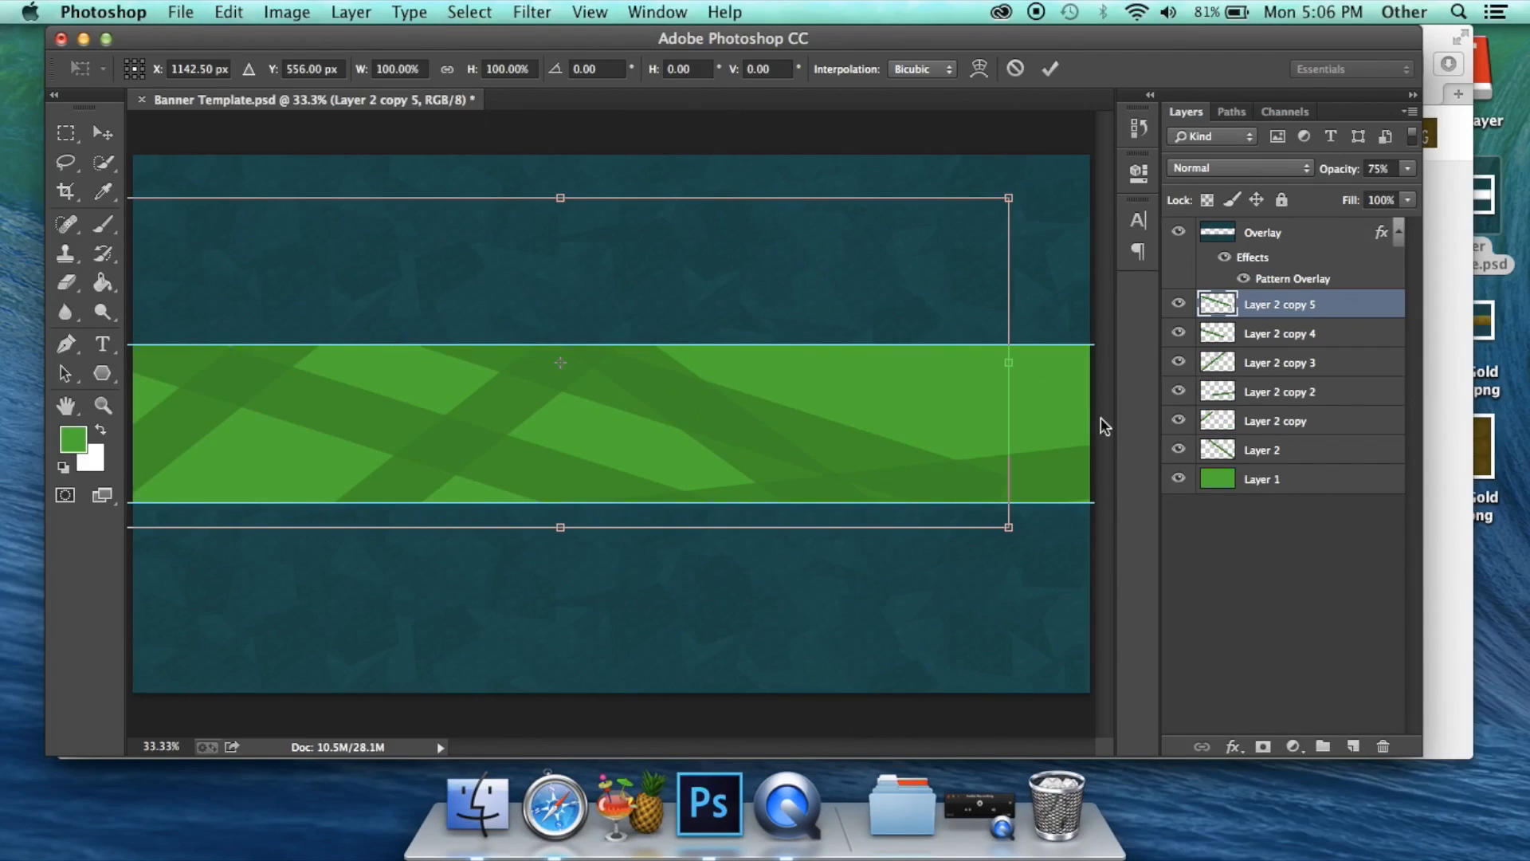
left_click_drag(1058, 414, 1085, 779)
left_click_drag(736, 542, 1011, 505)
left_click_drag(1001, 159, 1058, 182)
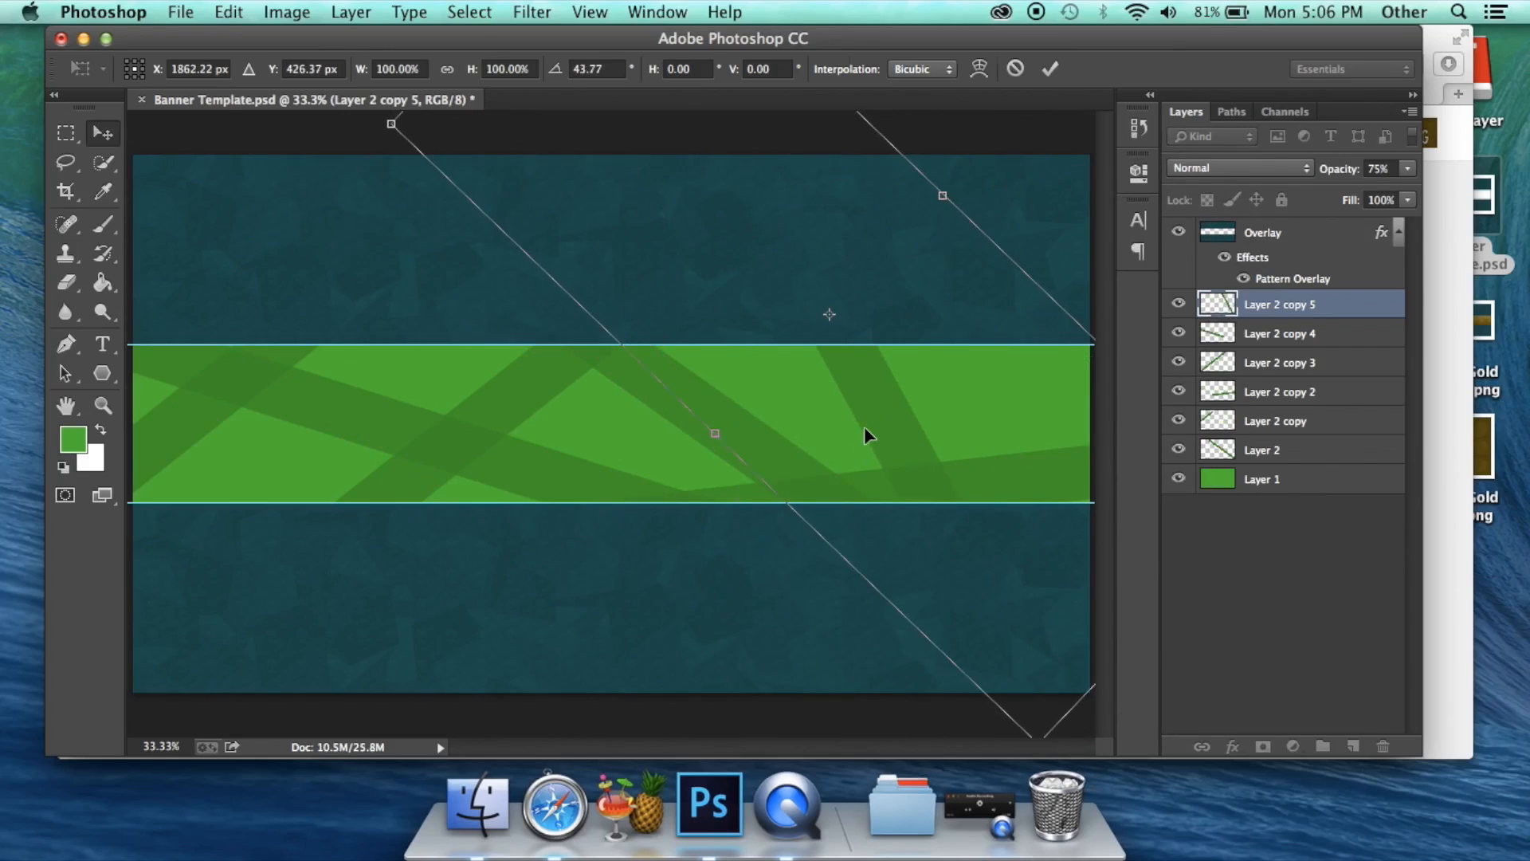
key("Return")
- Duplicate the steep stripe, rotate the copy 65.49° clockwise, and place it slanting the opposite way near the band's right end
left_click_drag(867, 434, 696, 467)
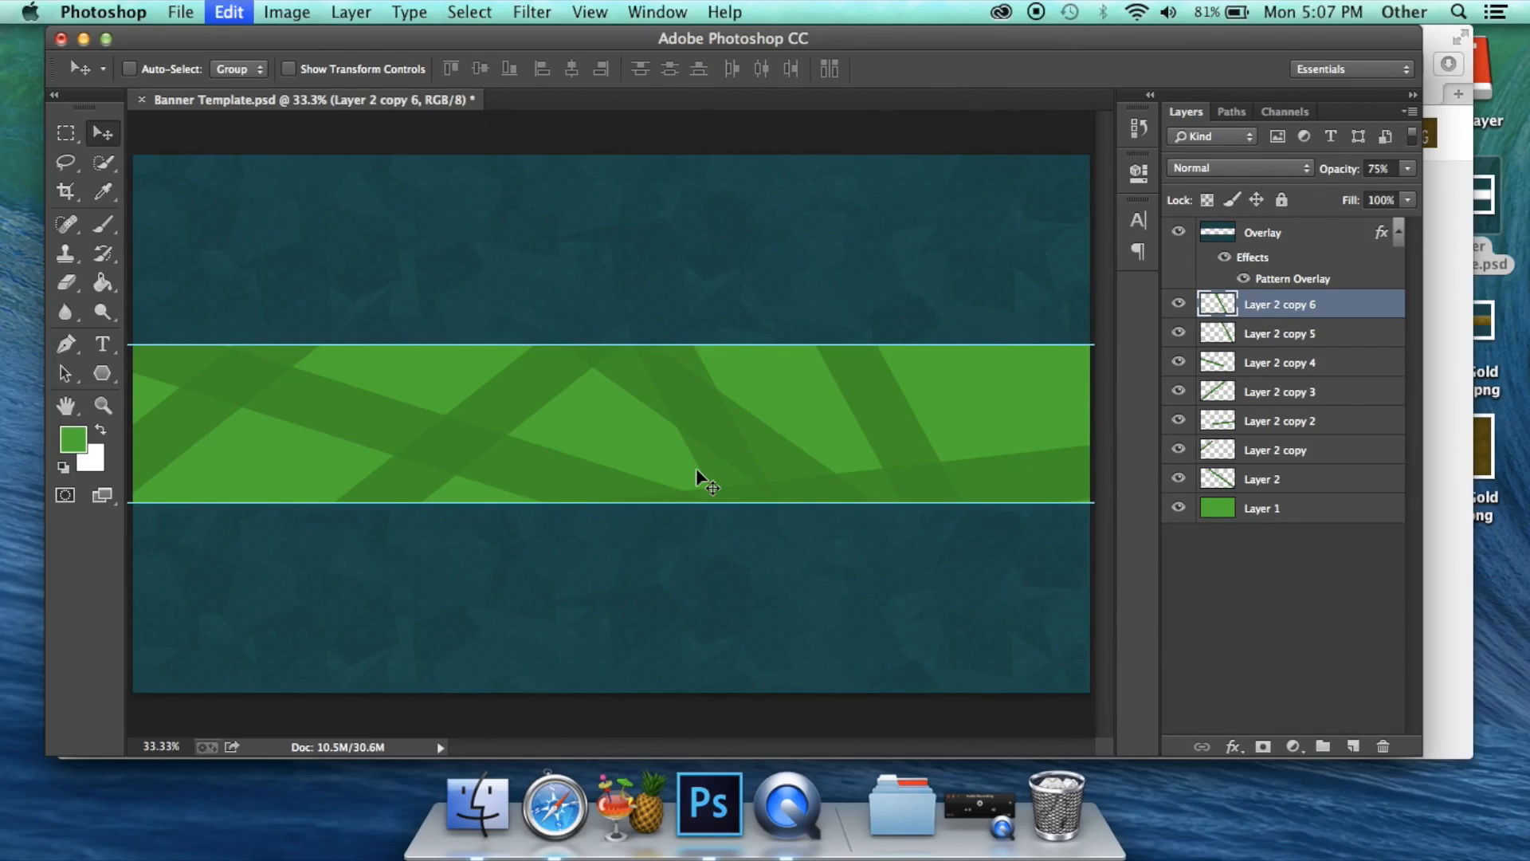
key("ctrl+t")
left_click_drag(932, 451, 683, 558)
left_click_drag(687, 356, 1035, 351)
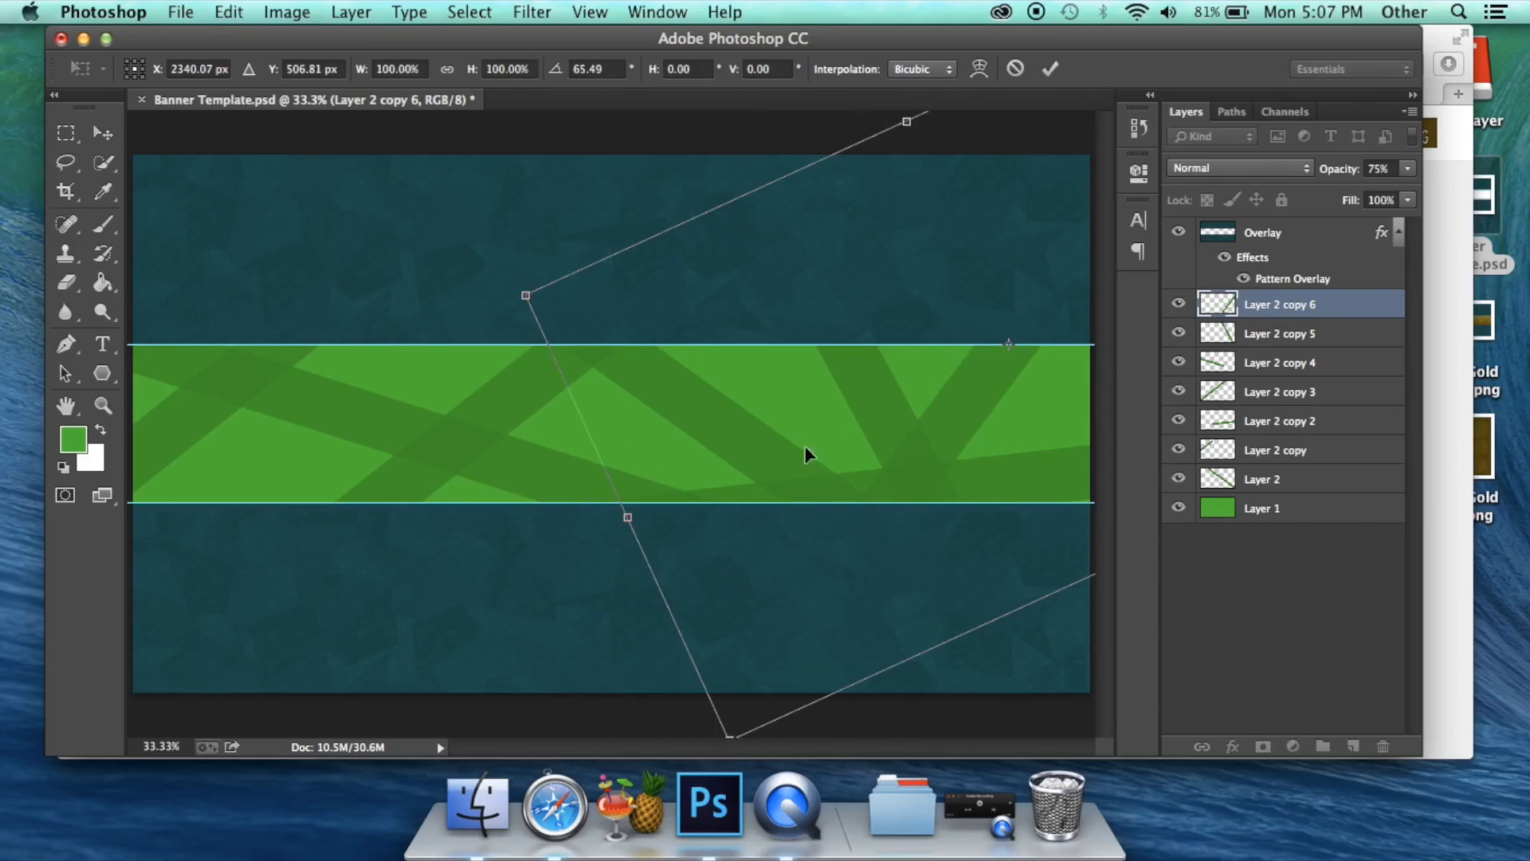
key("Return")
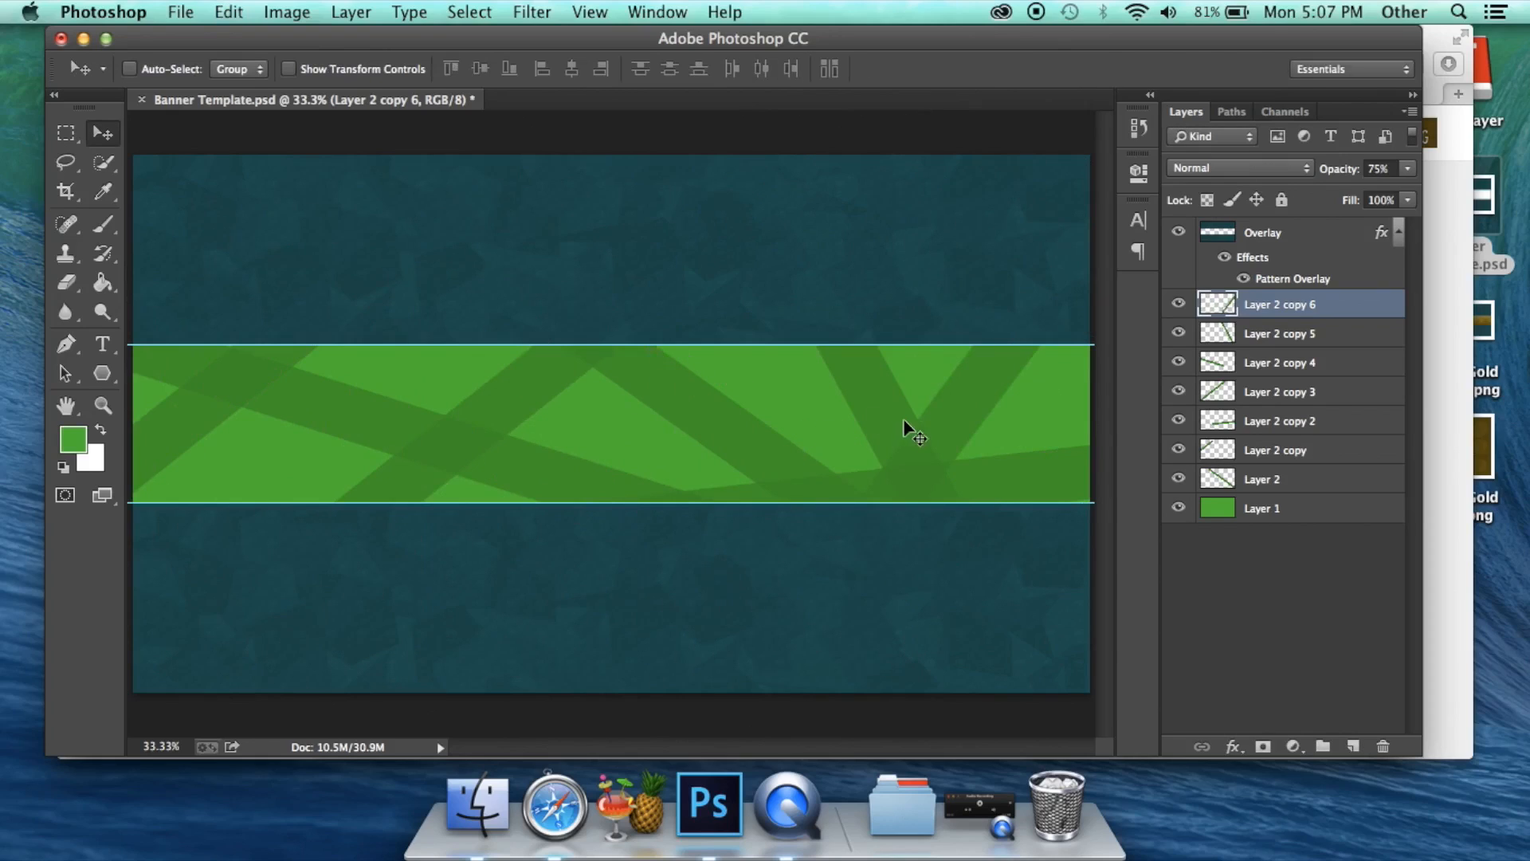
- Duplicate the right-end stripe into the band's left part and rotate the copy 34.92° counter-clockwise until it stands nearly vertical
left_click_drag(963, 410, 607, 368)
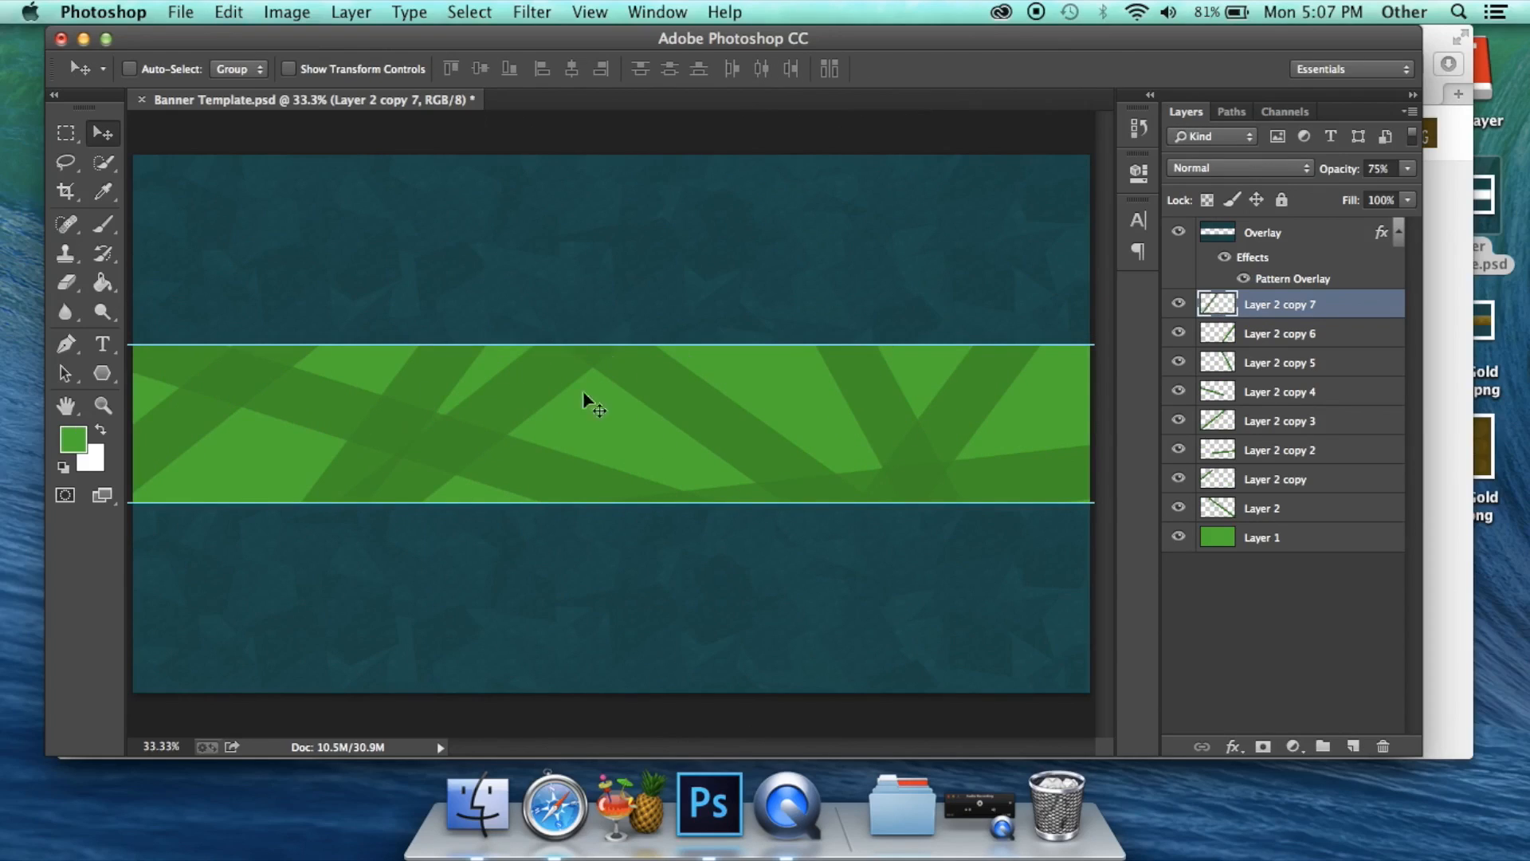
key("super+t")
left_click_drag(786, 443, 528, 369)
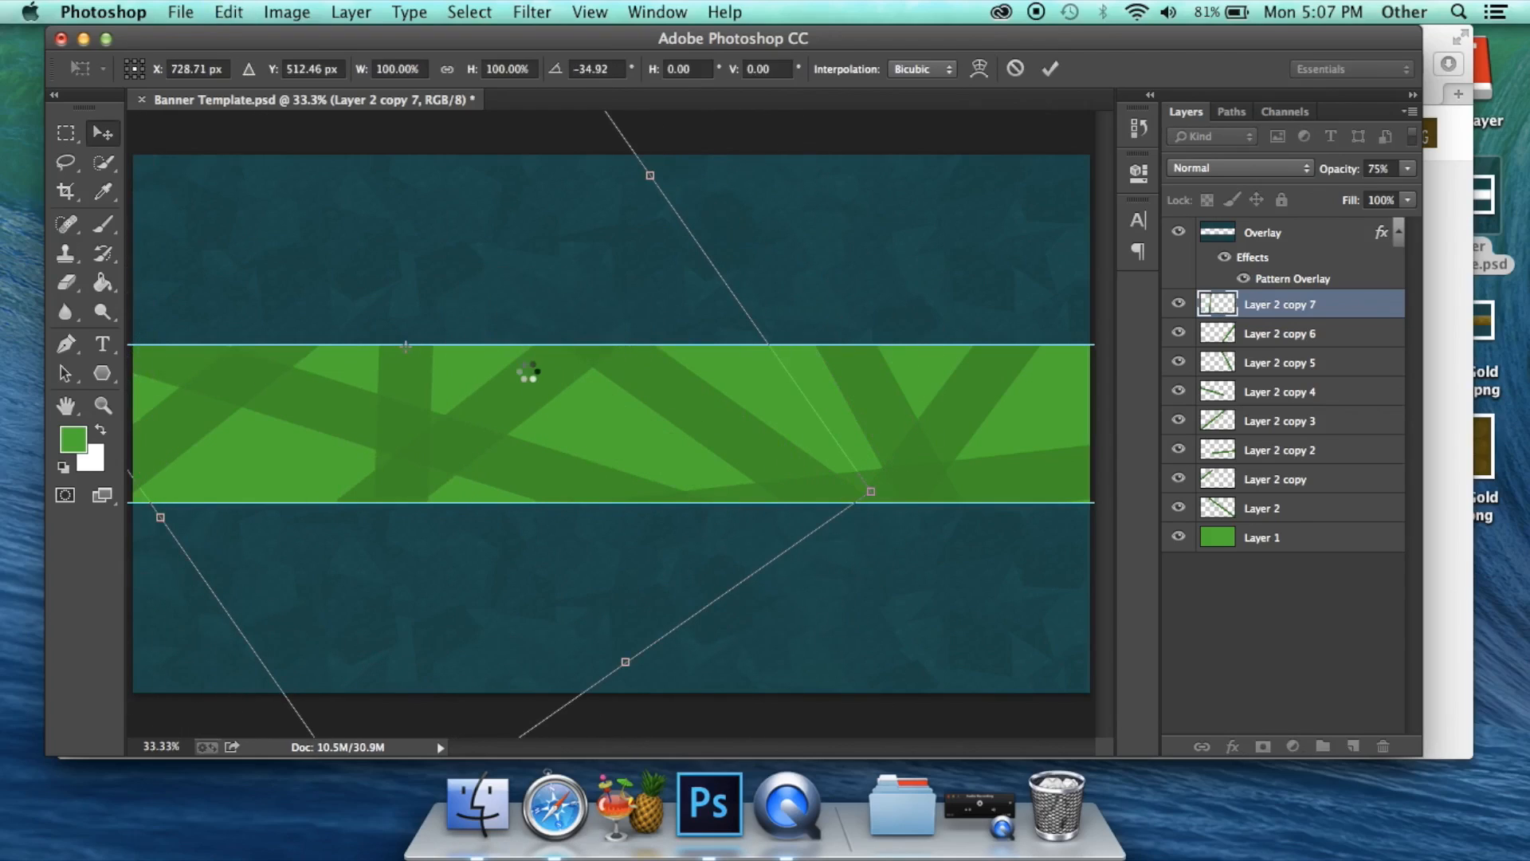
key("Return")
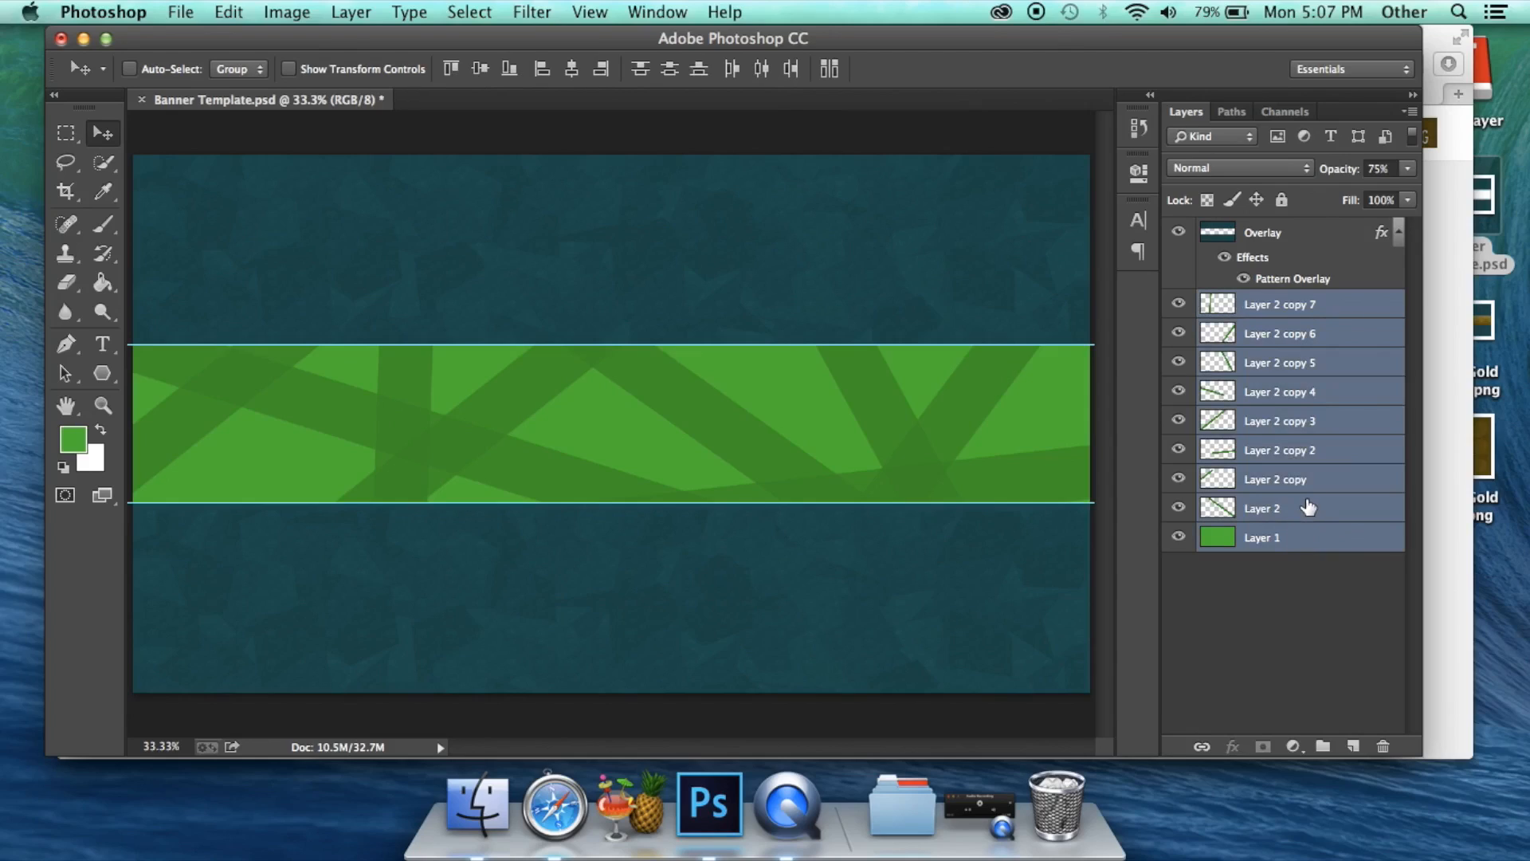
- Group all stripe layers with the green base layer and make a duplicate of the group merged into a single layer
key("super+g")
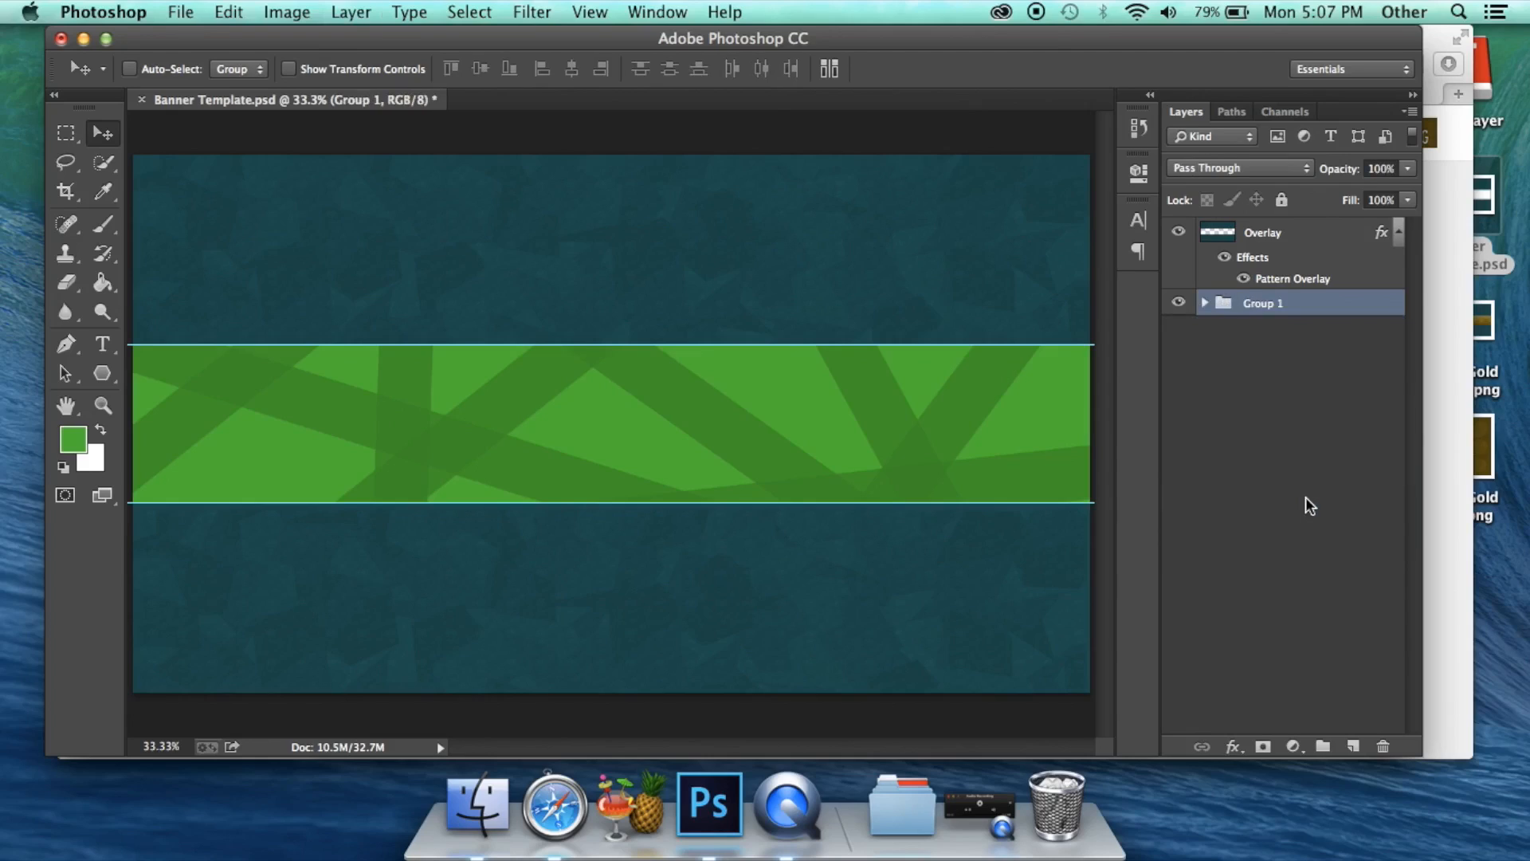
key("super+j")
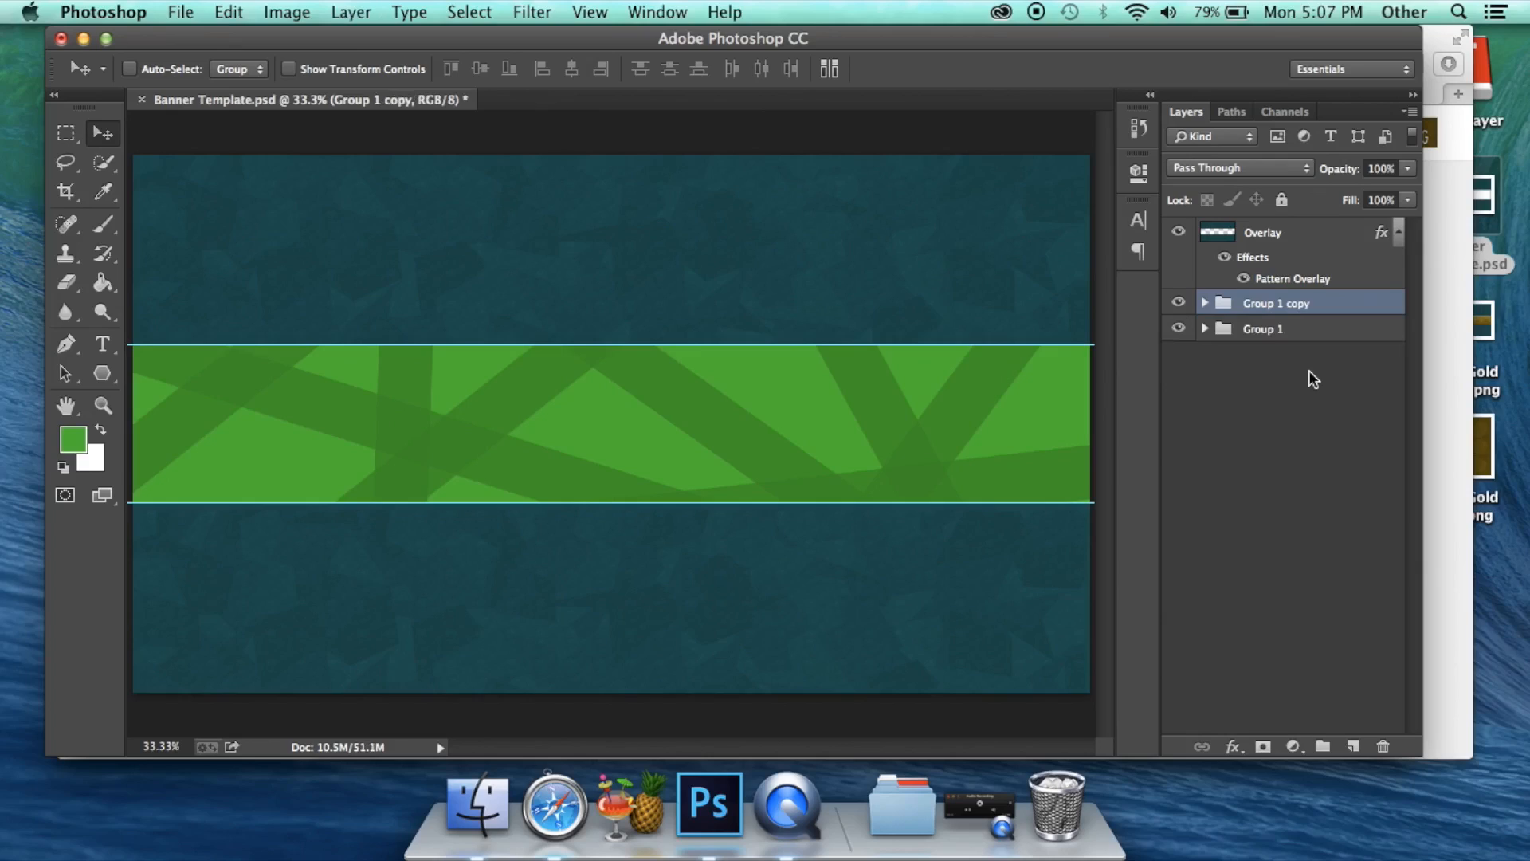
key("super+e")
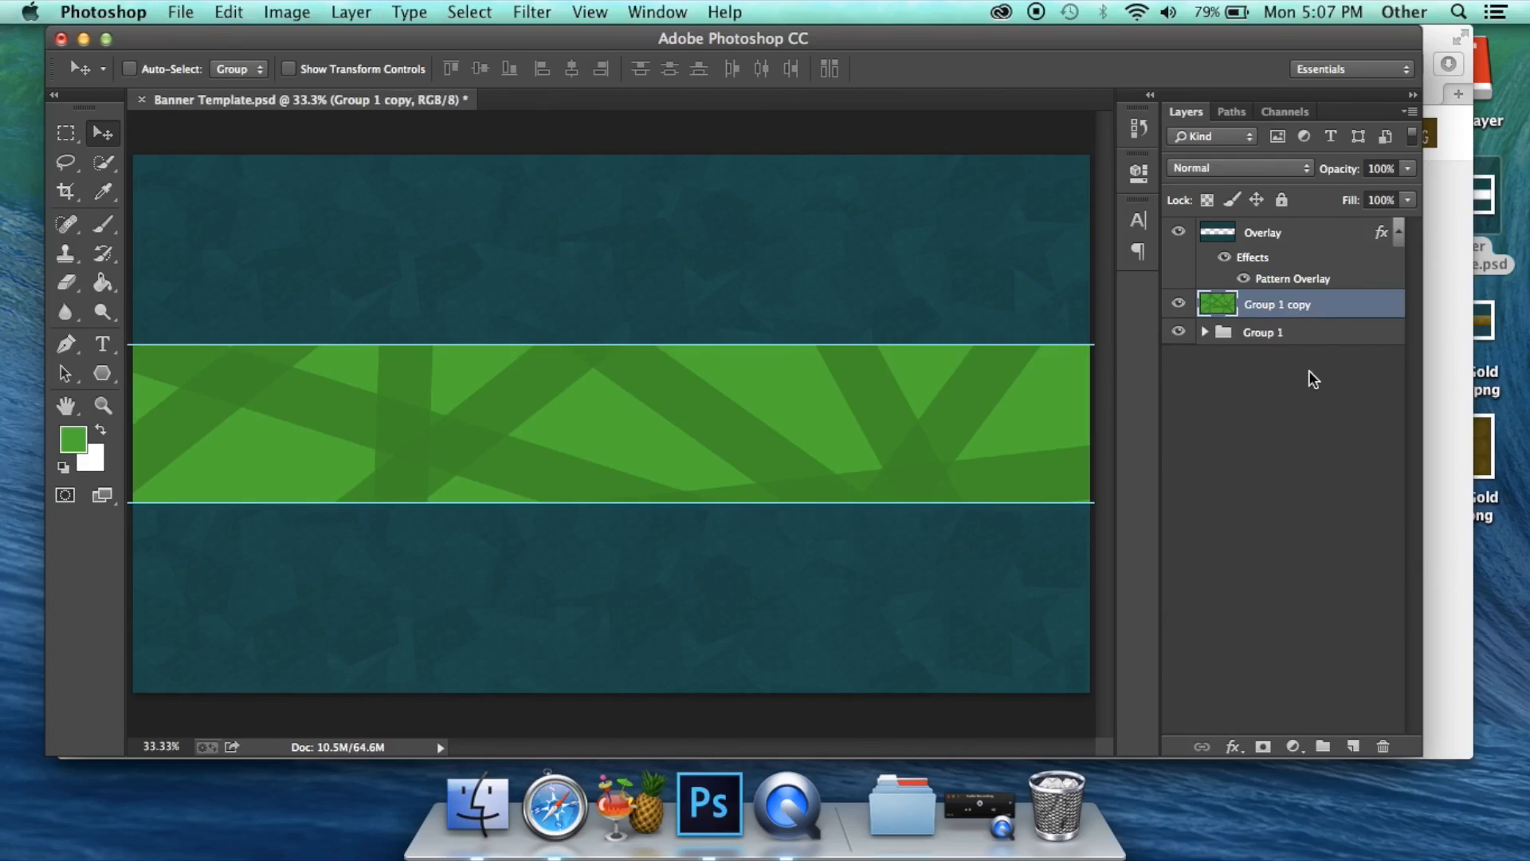
- Expand Group 1 to review the layers it contains and collapse it again
left_click(1285, 341)
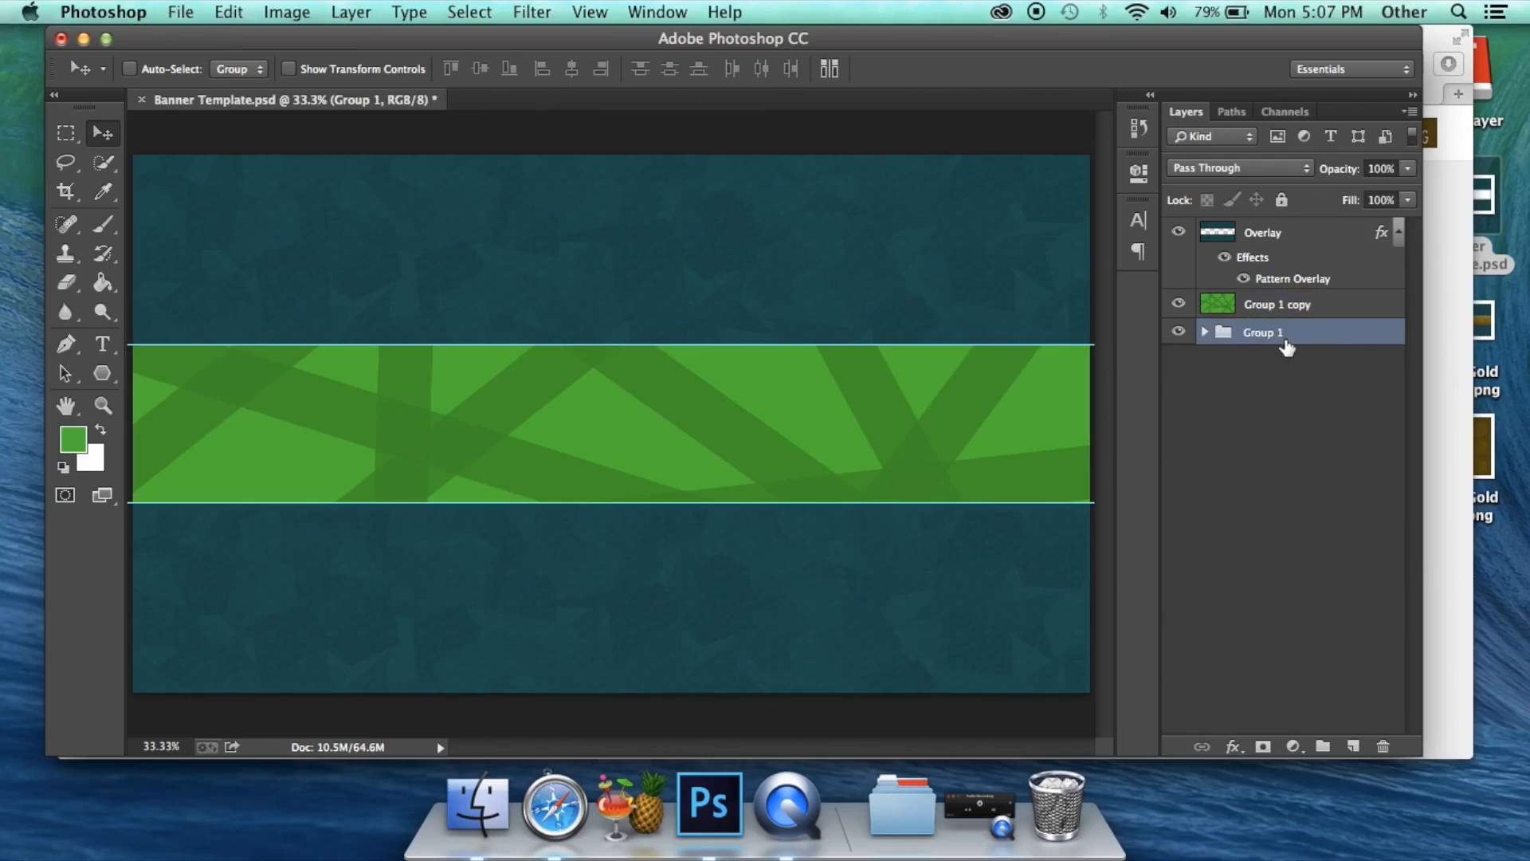
left_click(1295, 316)
left_click(1293, 342)
left_click(1205, 333)
left_click(1227, 448)
left_click(1275, 363)
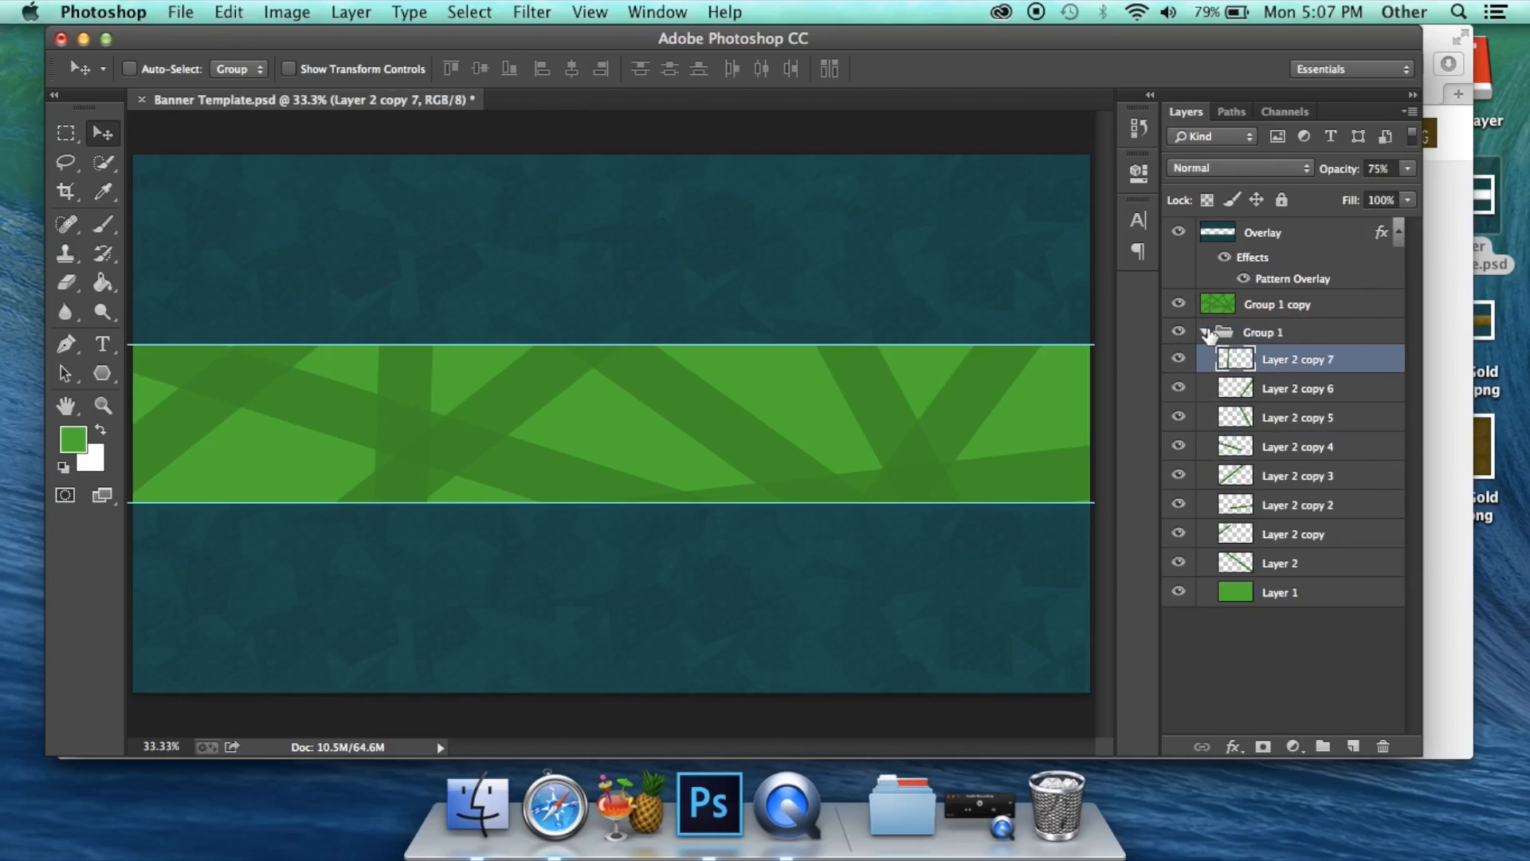
left_click(1205, 333)
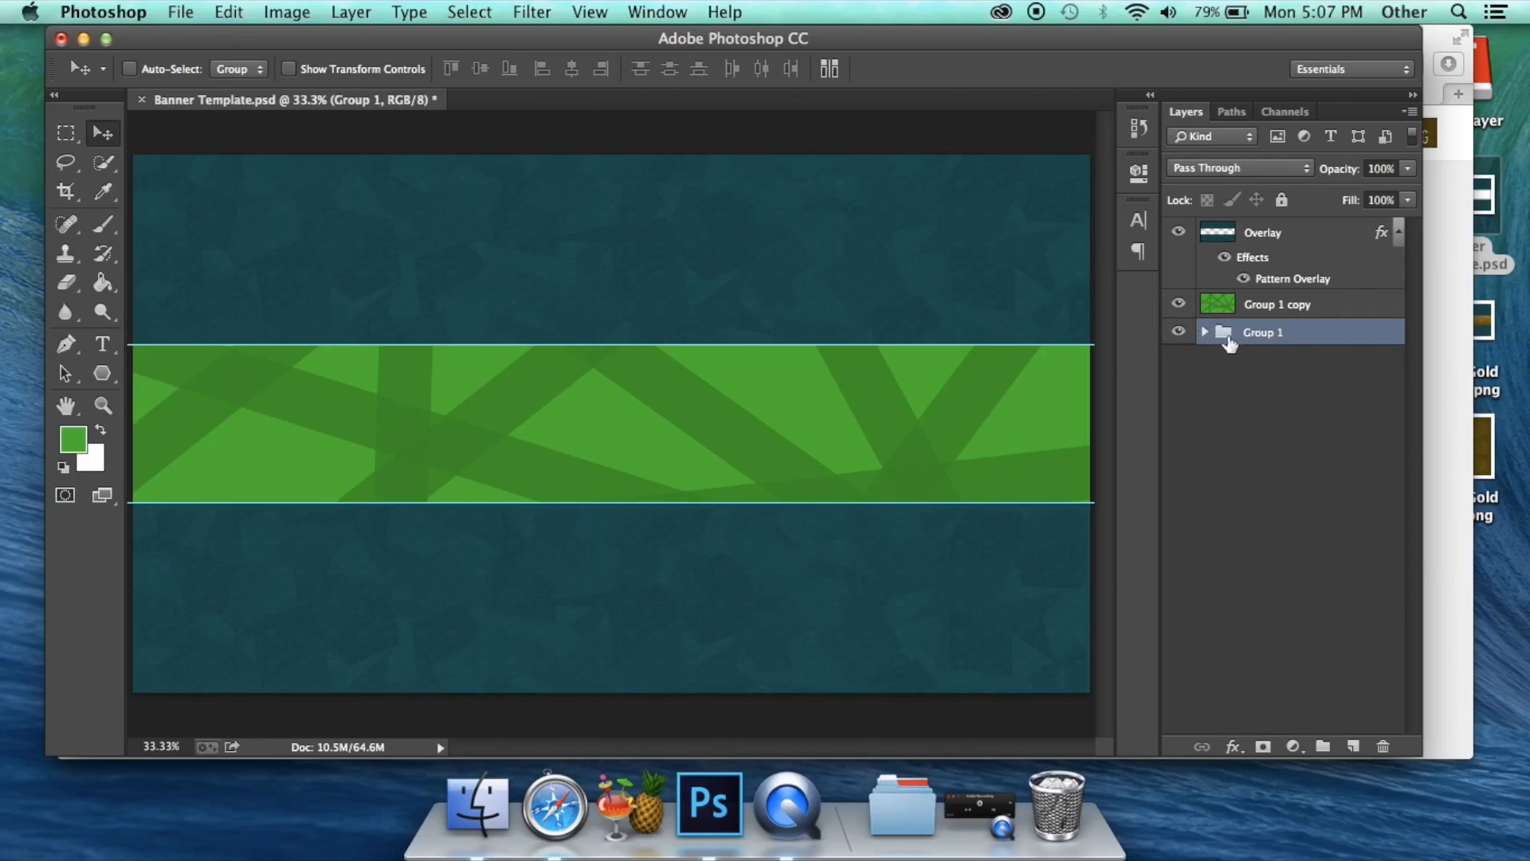
left_click_drag(1261, 344, 1307, 355)
- Hide Group 1 and add a new empty layer above the merged Group 1 copy
left_click(1177, 304)
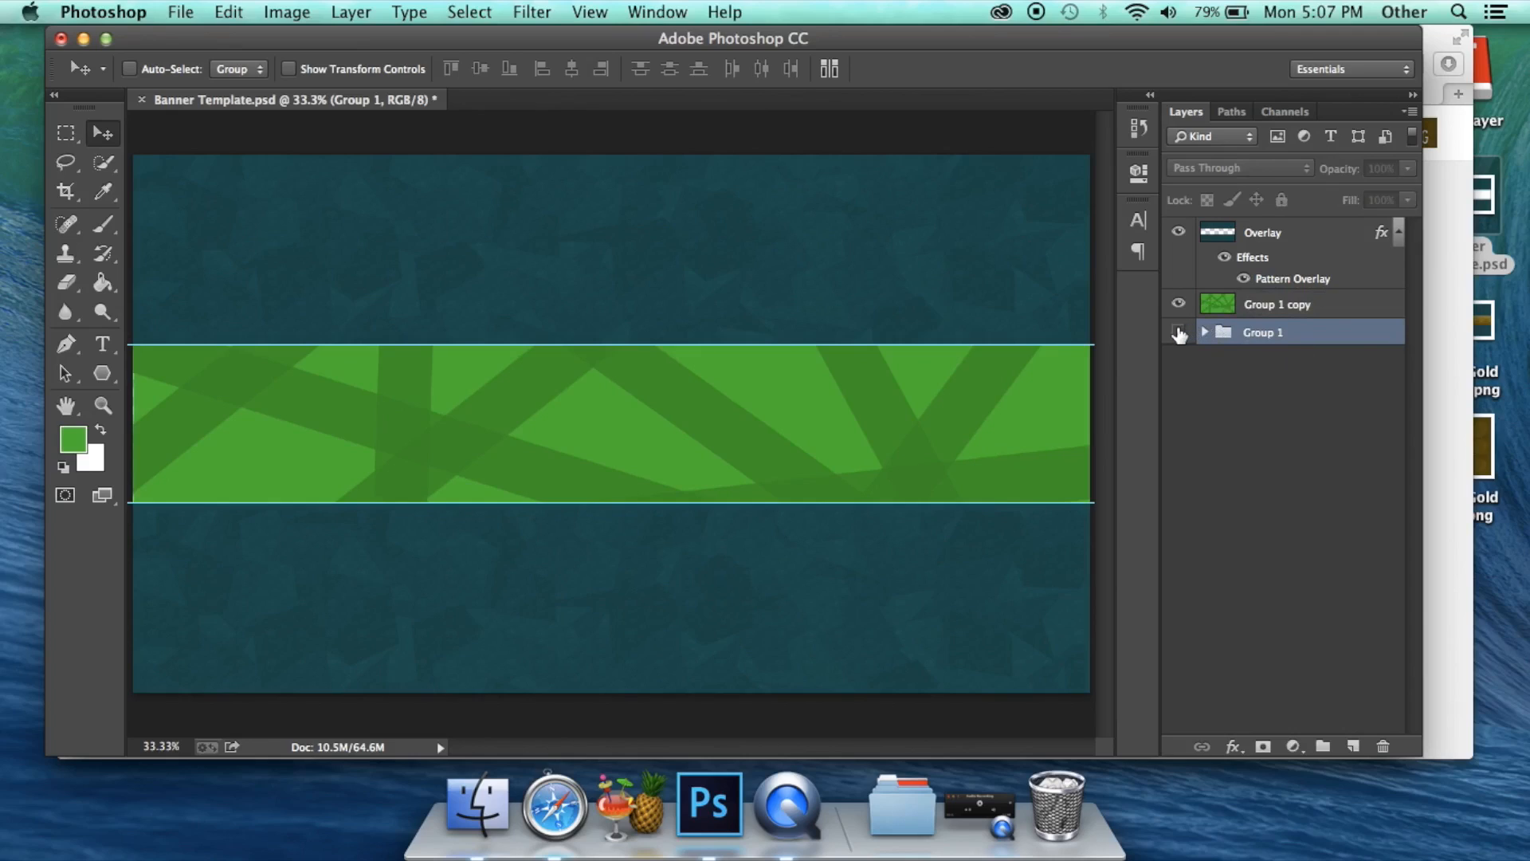
left_click(1273, 304)
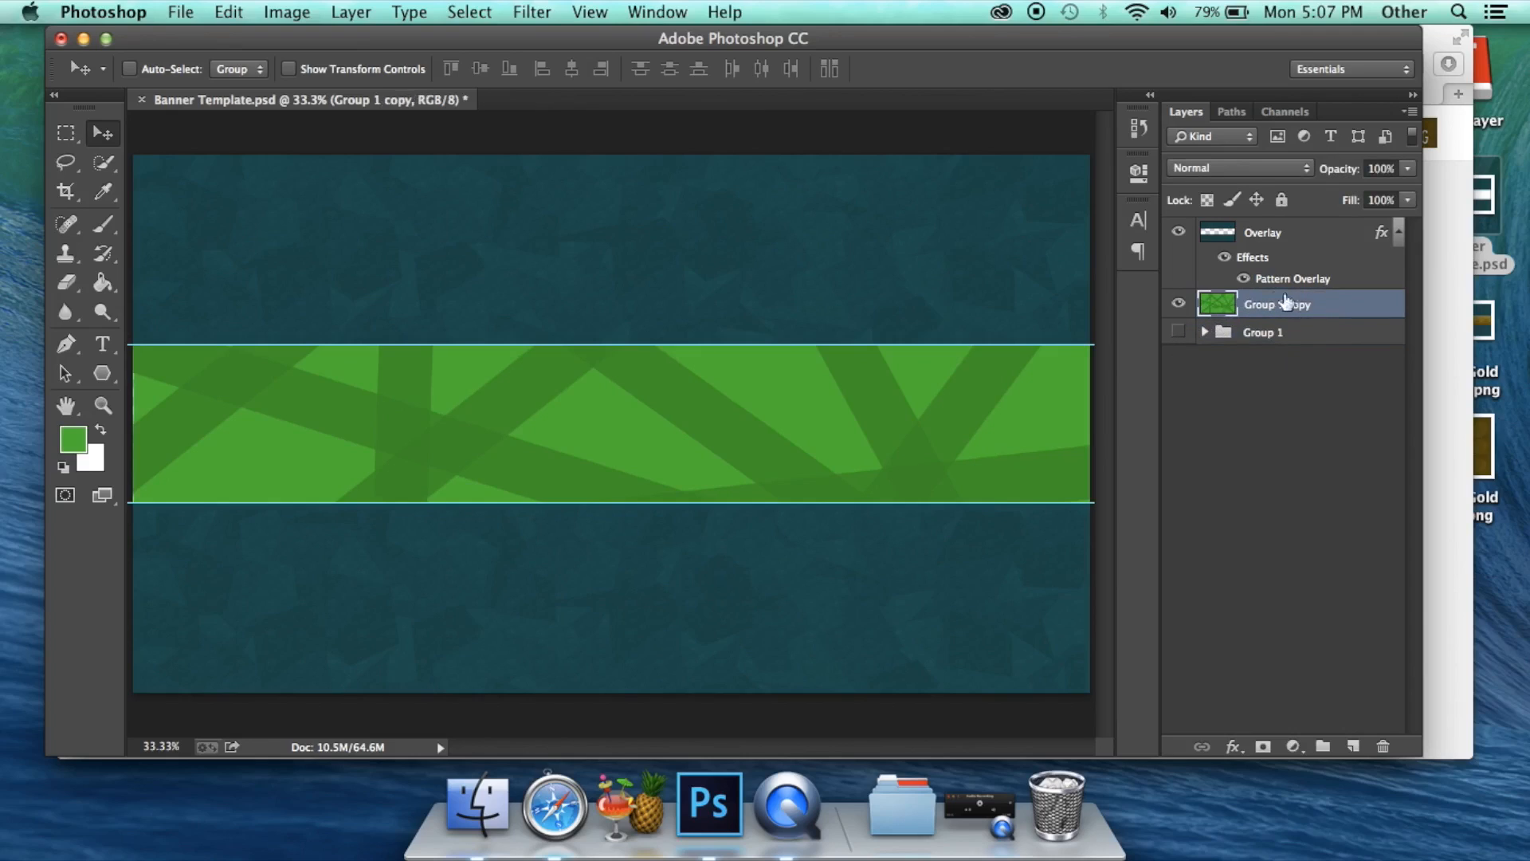
left_click(1352, 746)
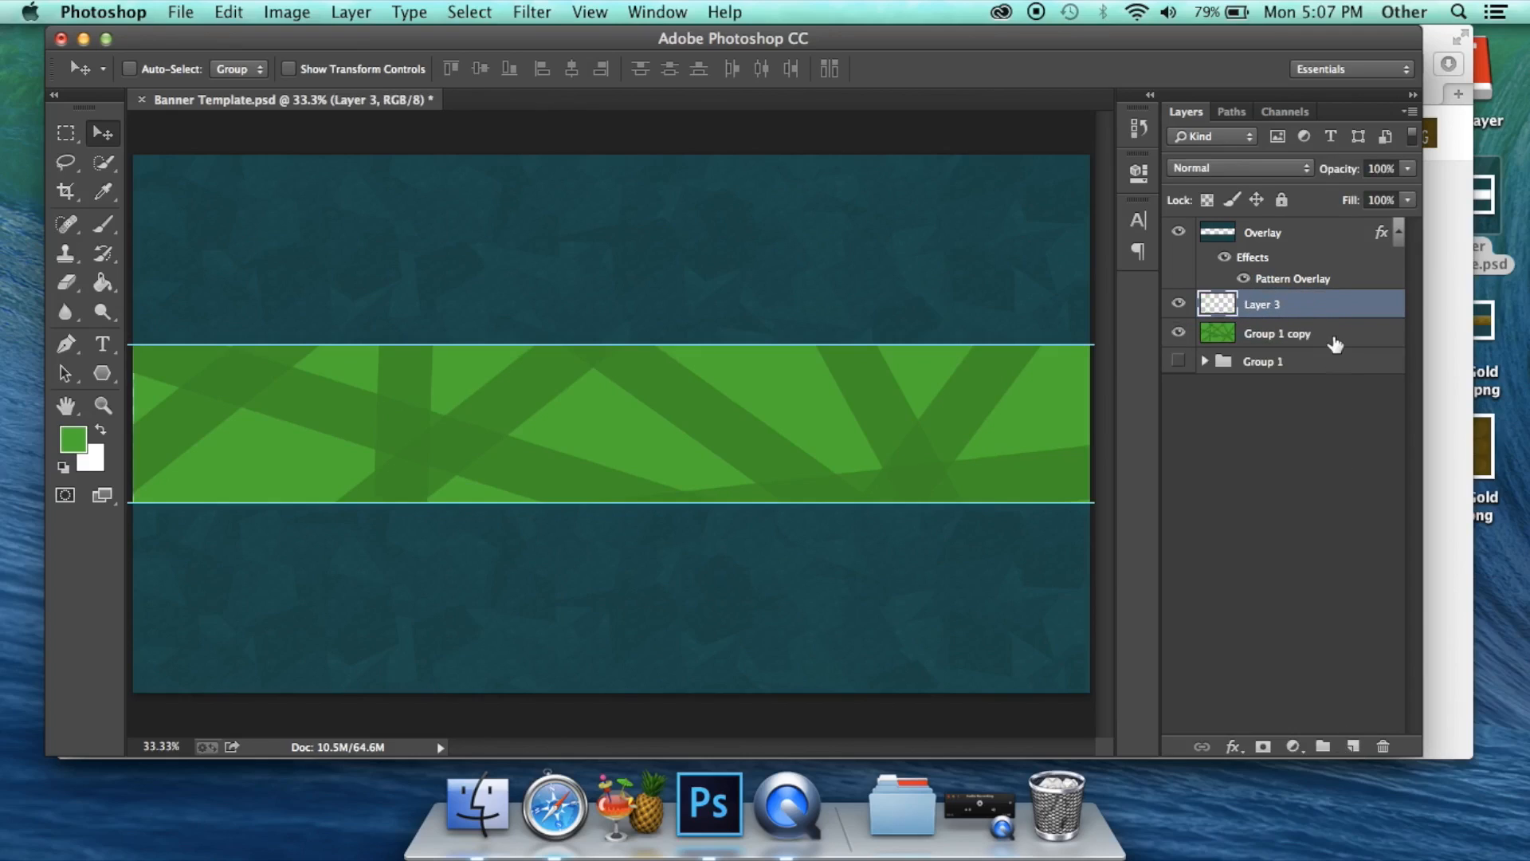
left_click(1295, 335)
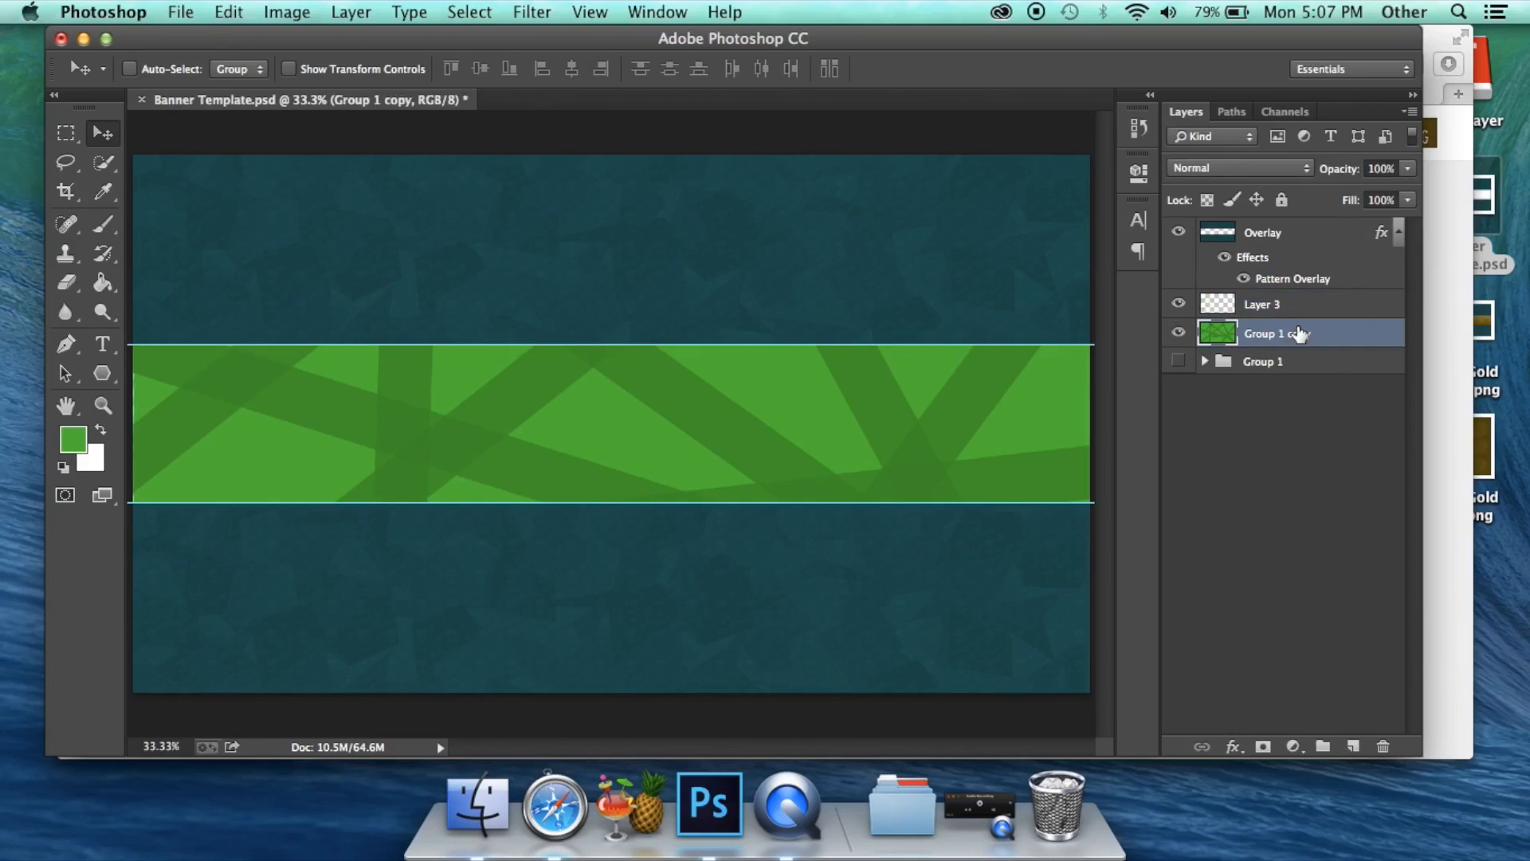
left_click(1296, 309)
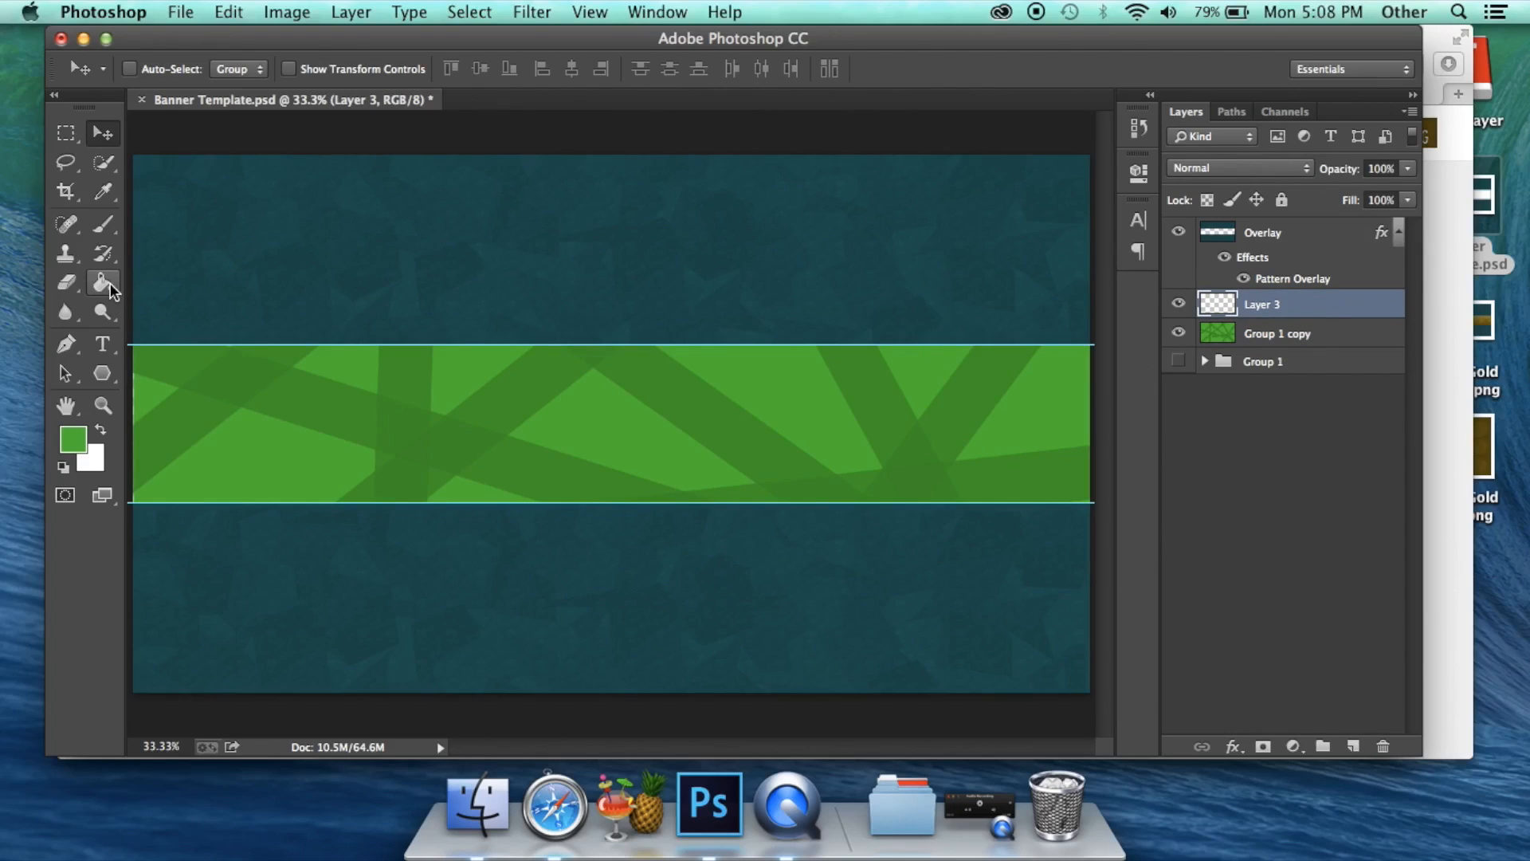
- Draw a closed jagged path with the Pen tool, zigzagging through the green band and closing across the teal area above it
left_click(110, 284)
left_click(67, 343)
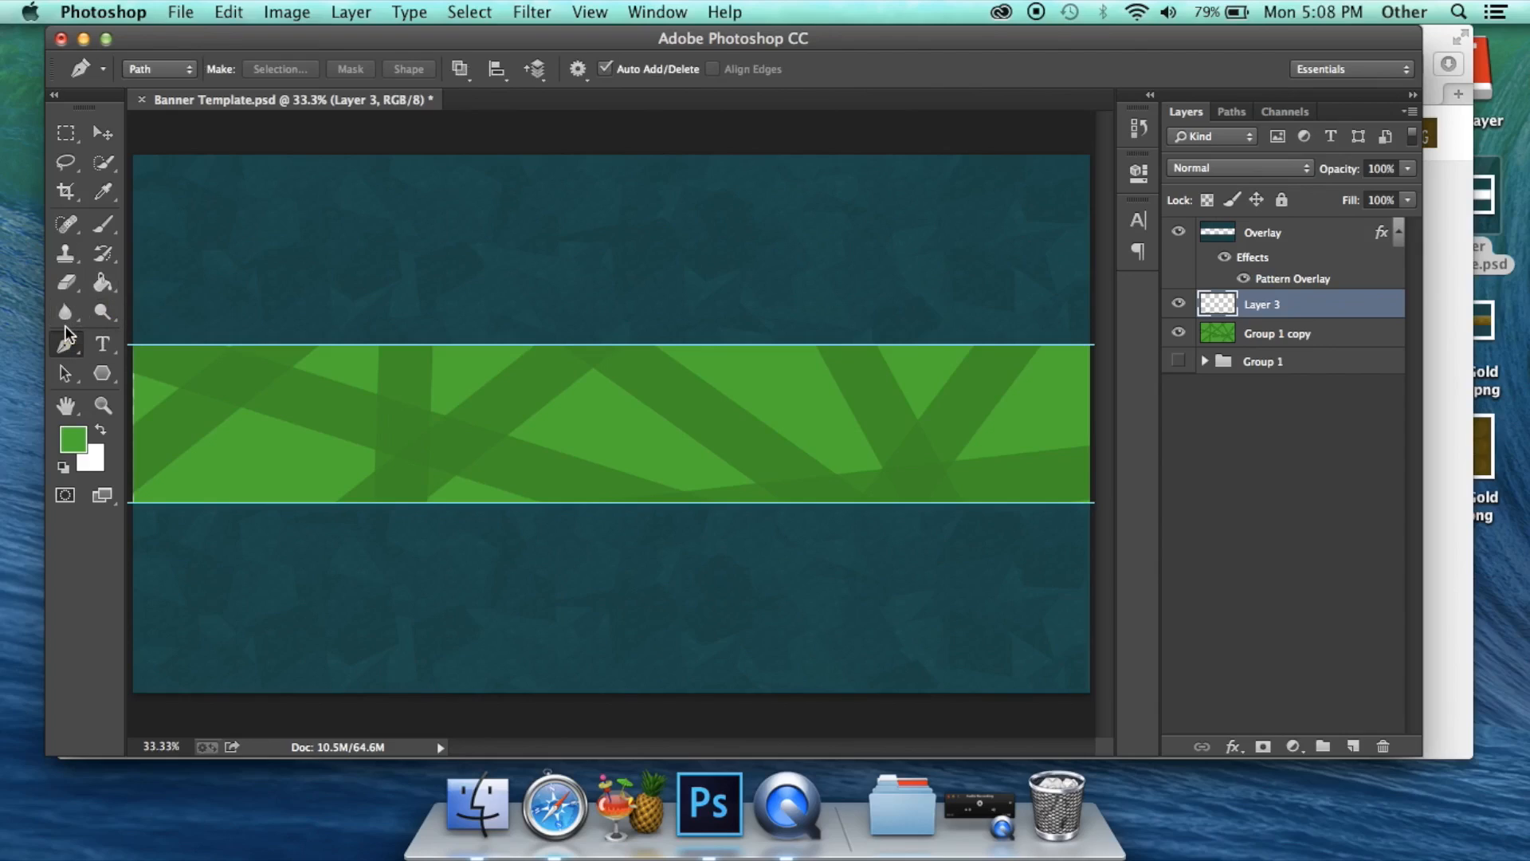
left_click(1041, 295)
left_click_drag(1050, 388, 996, 393)
left_click(999, 470)
left_click_drag(925, 446, 925, 400)
left_click(800, 444)
left_click(738, 460)
left_click(715, 402)
left_click(640, 443)
left_click(565, 474)
left_click_drag(489, 408, 618, 411)
left_click(511, 380)
left_click(357, 405)
left_click(287, 345)
left_click(267, 386)
left_click_drag(219, 382, 224, 249)
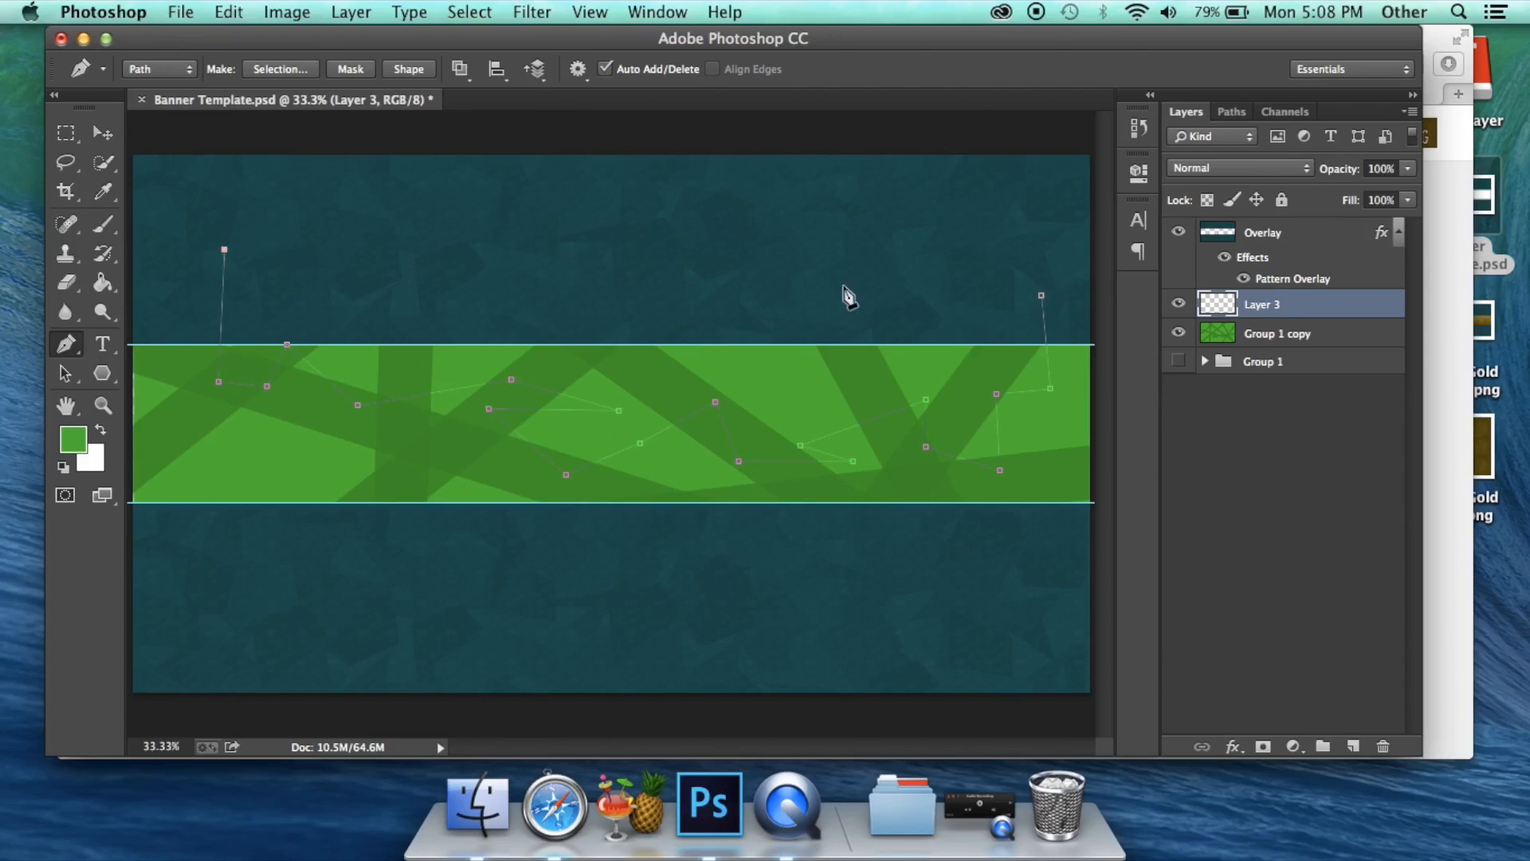
left_click(1041, 301)
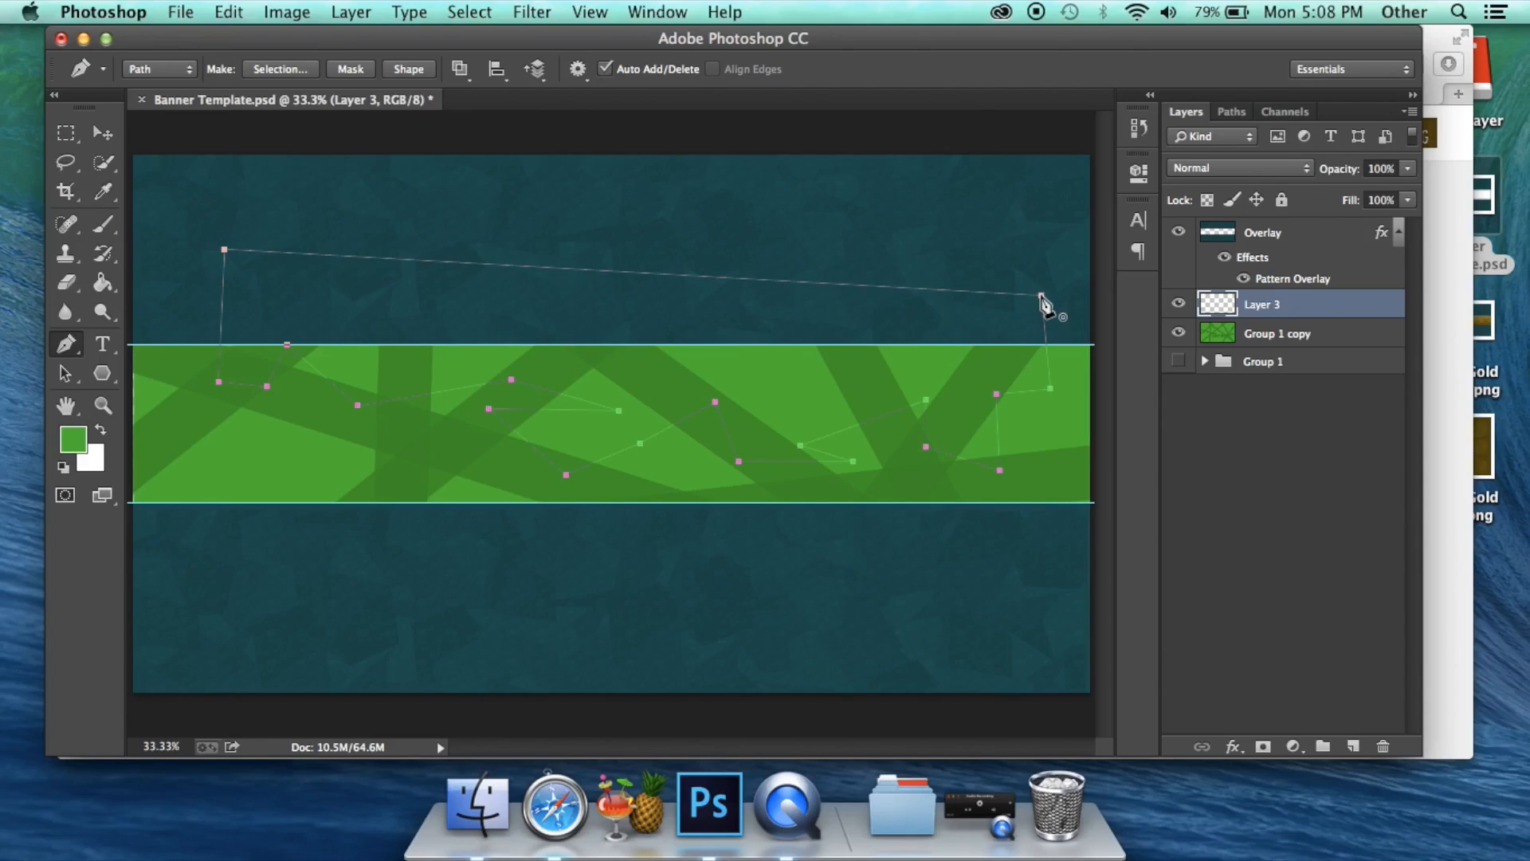
- Convert the jagged path into a new anti-aliased selection with a feather radius of 0 pixels
right_click(816, 357)
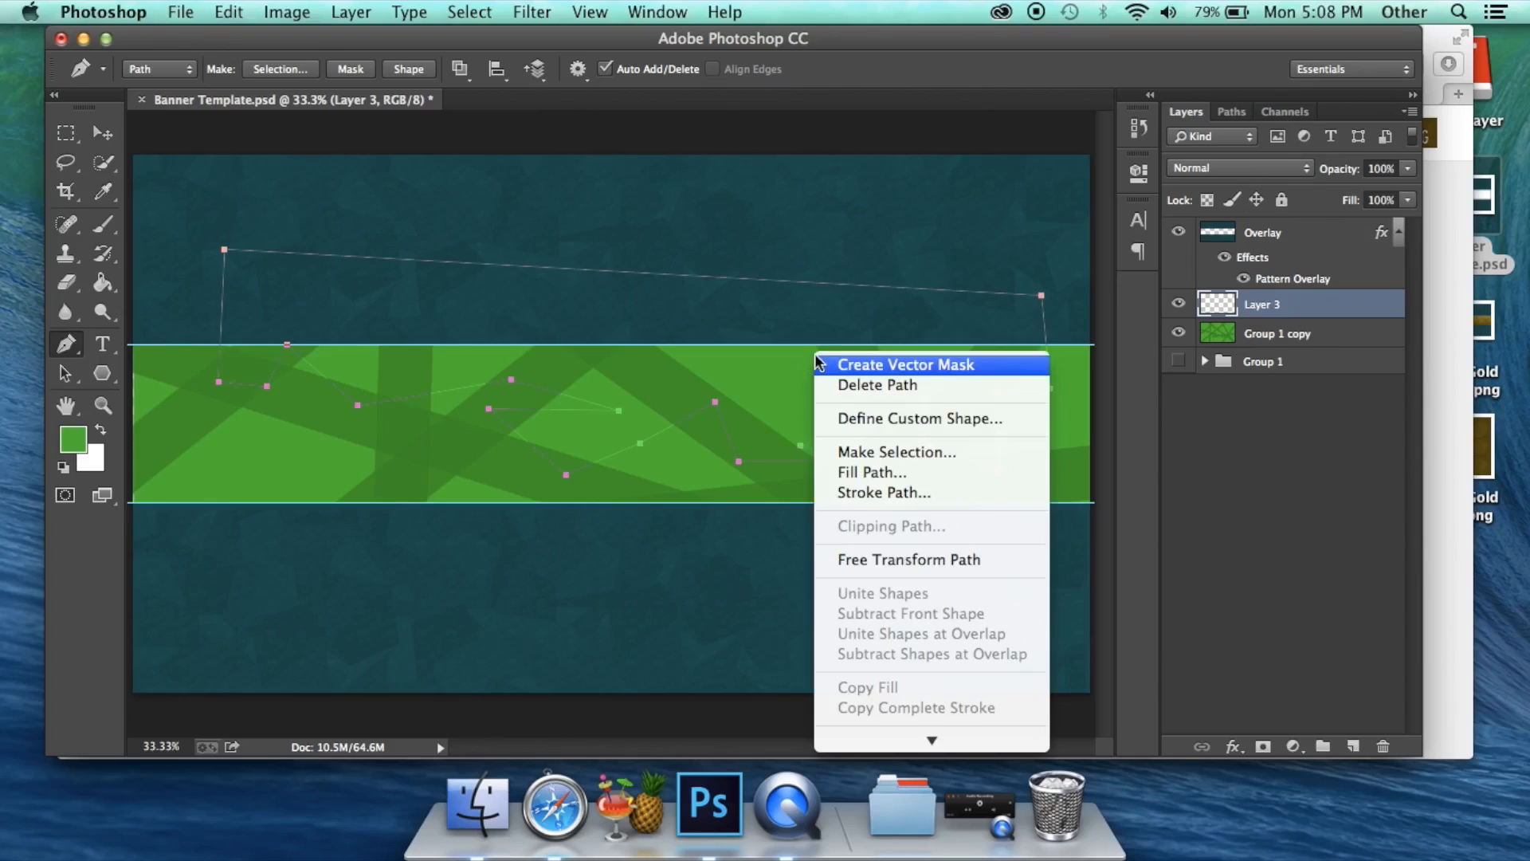
left_click(865, 452)
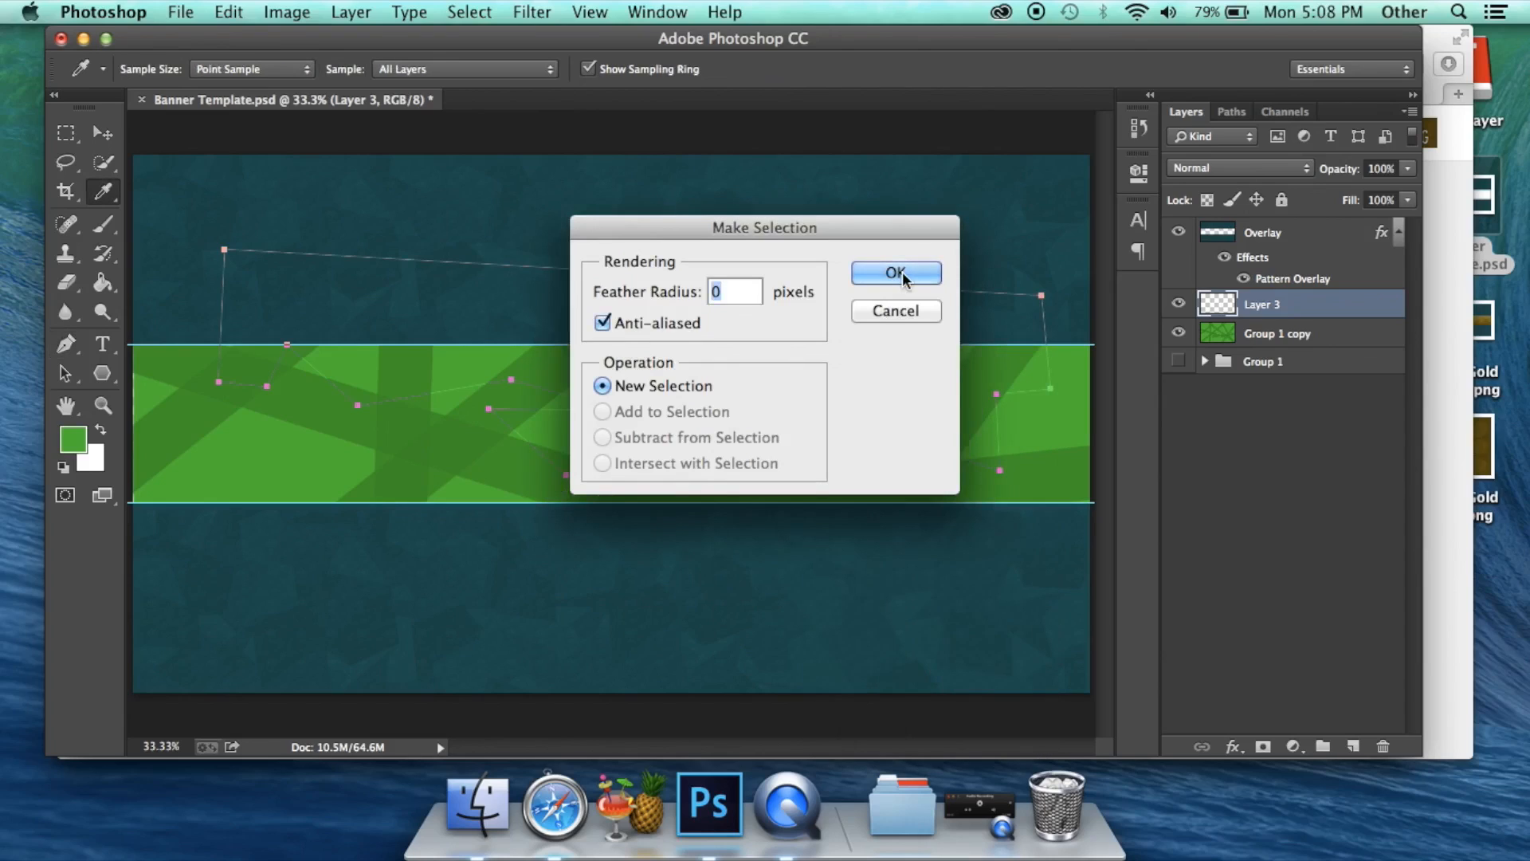
left_click(896, 272)
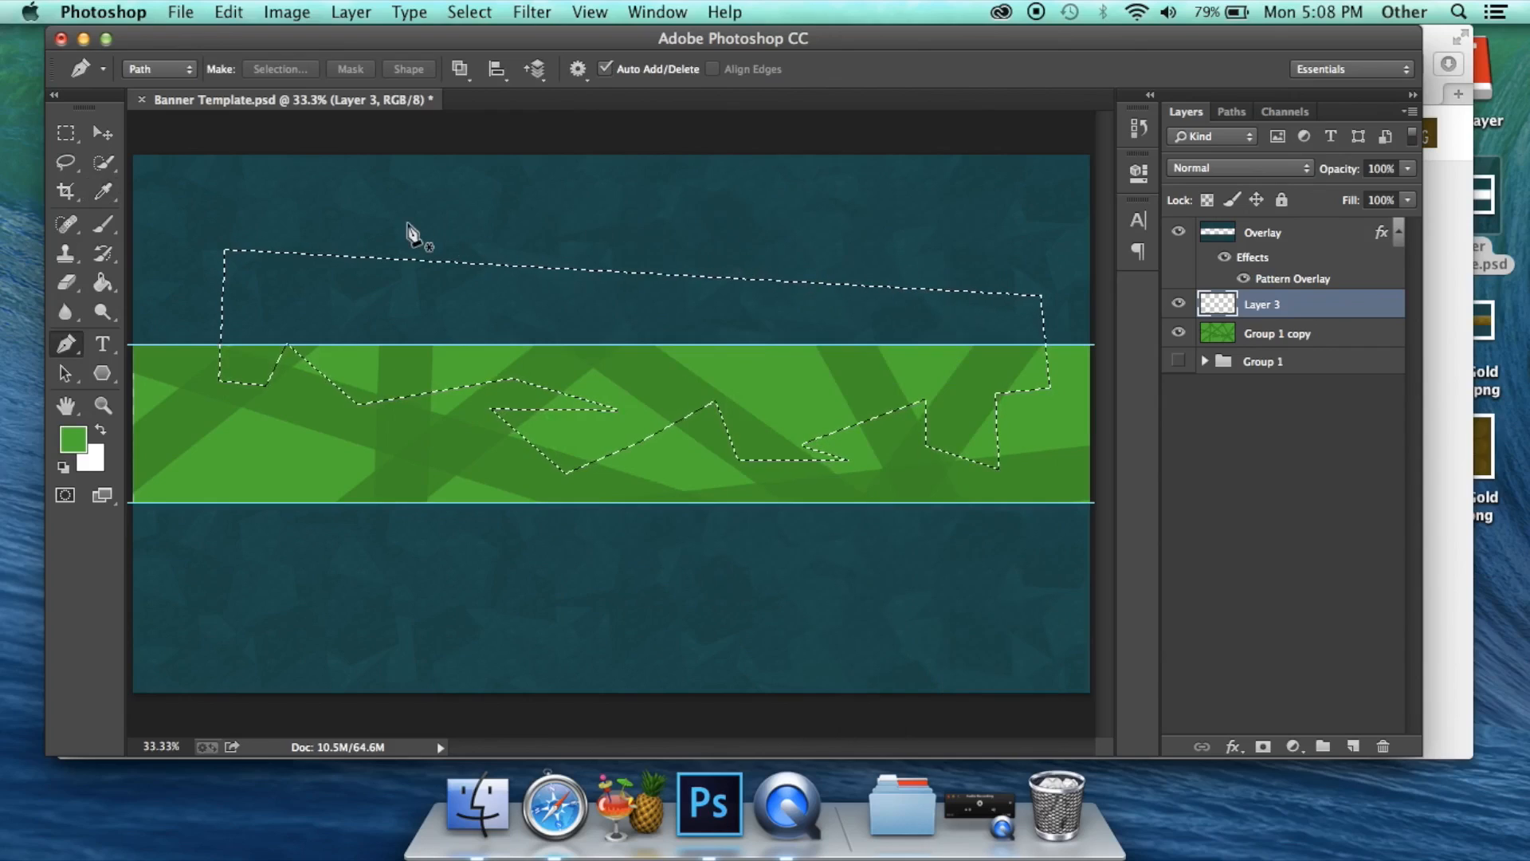
- Try to copy the jagged selection from the empty Layer 3 onto a new layer
key("m")
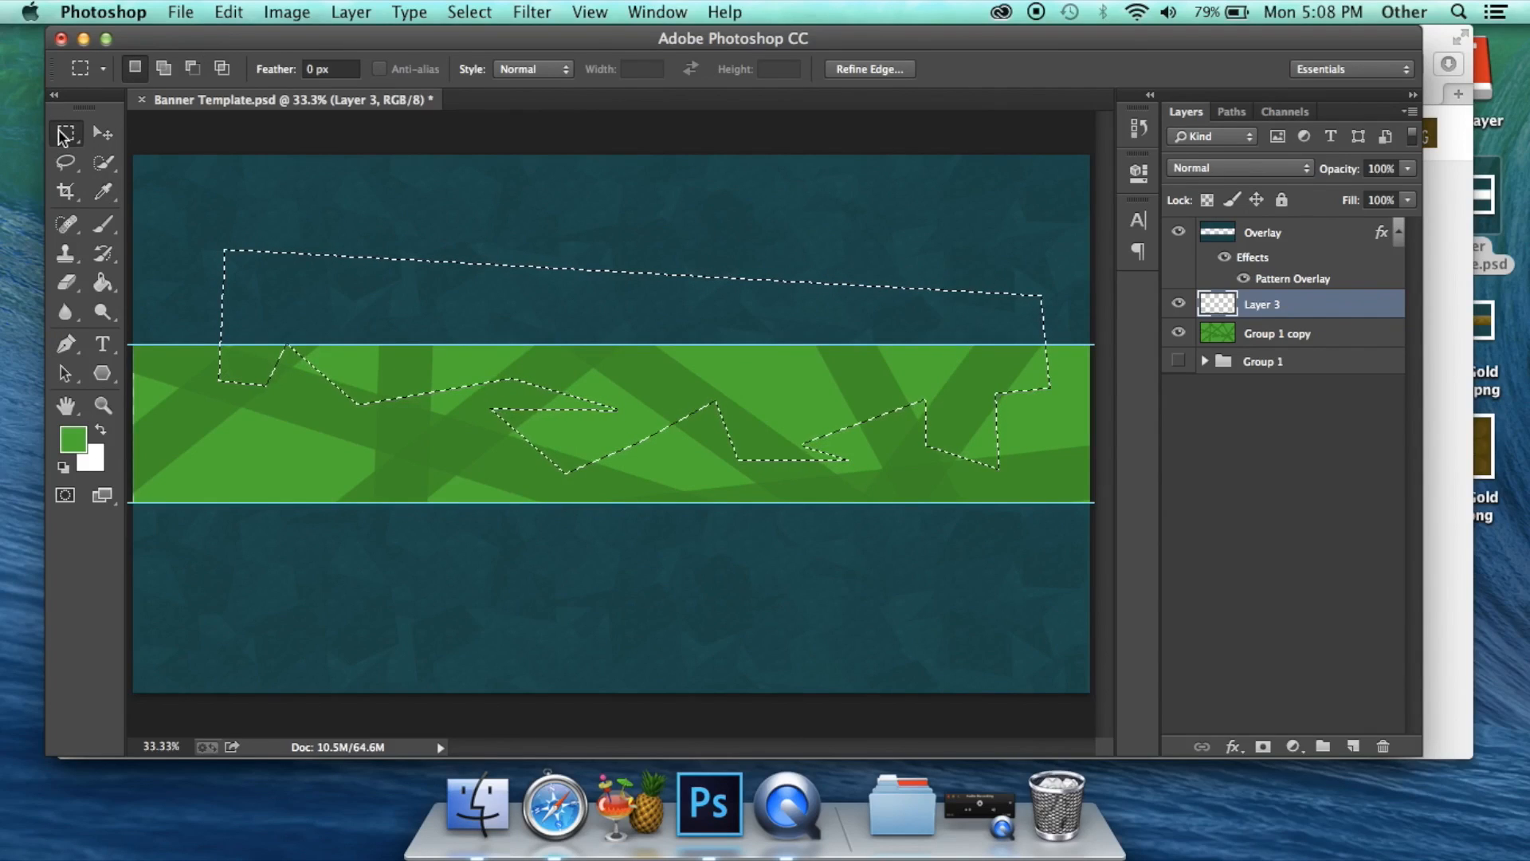
right_click(437, 294)
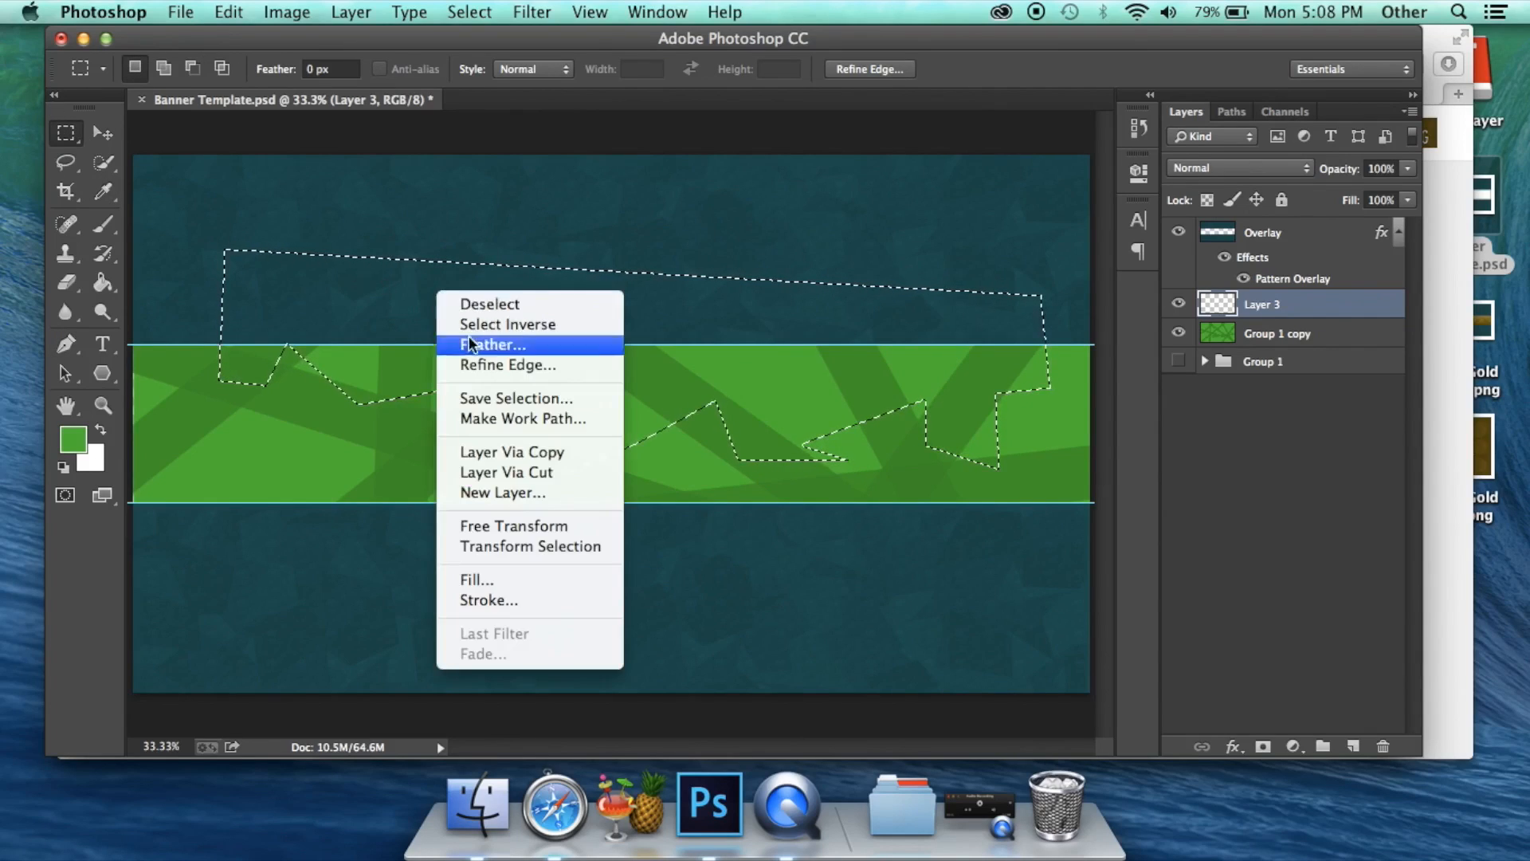
left_click(528, 449)
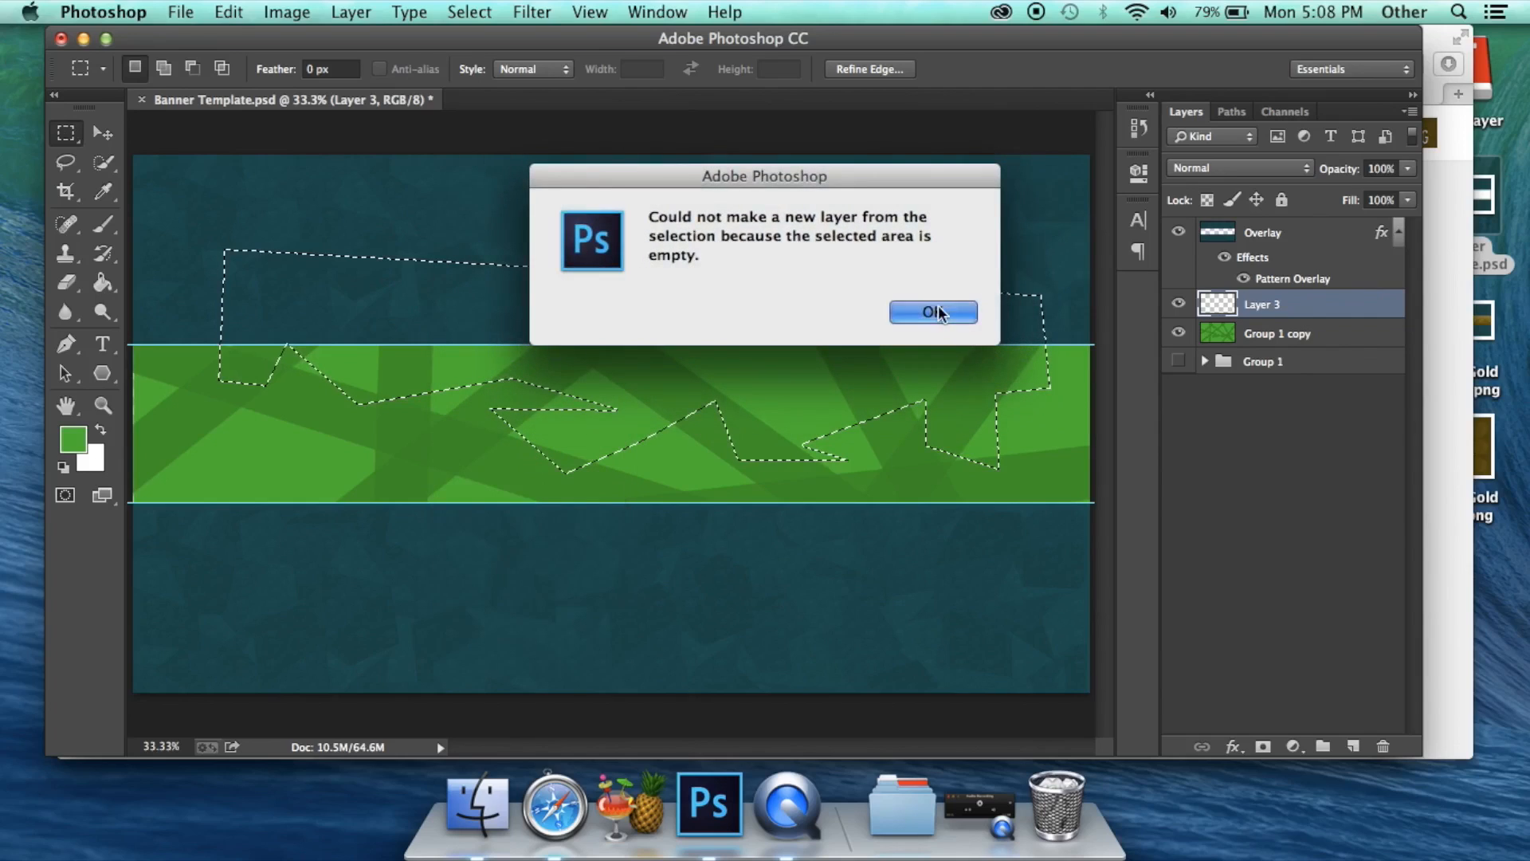
left_click(932, 311)
- Copy the jagged selection's artwork from Group 1 copy onto a new layer and delete the empty Layer 3
key("alt+bracketleft")
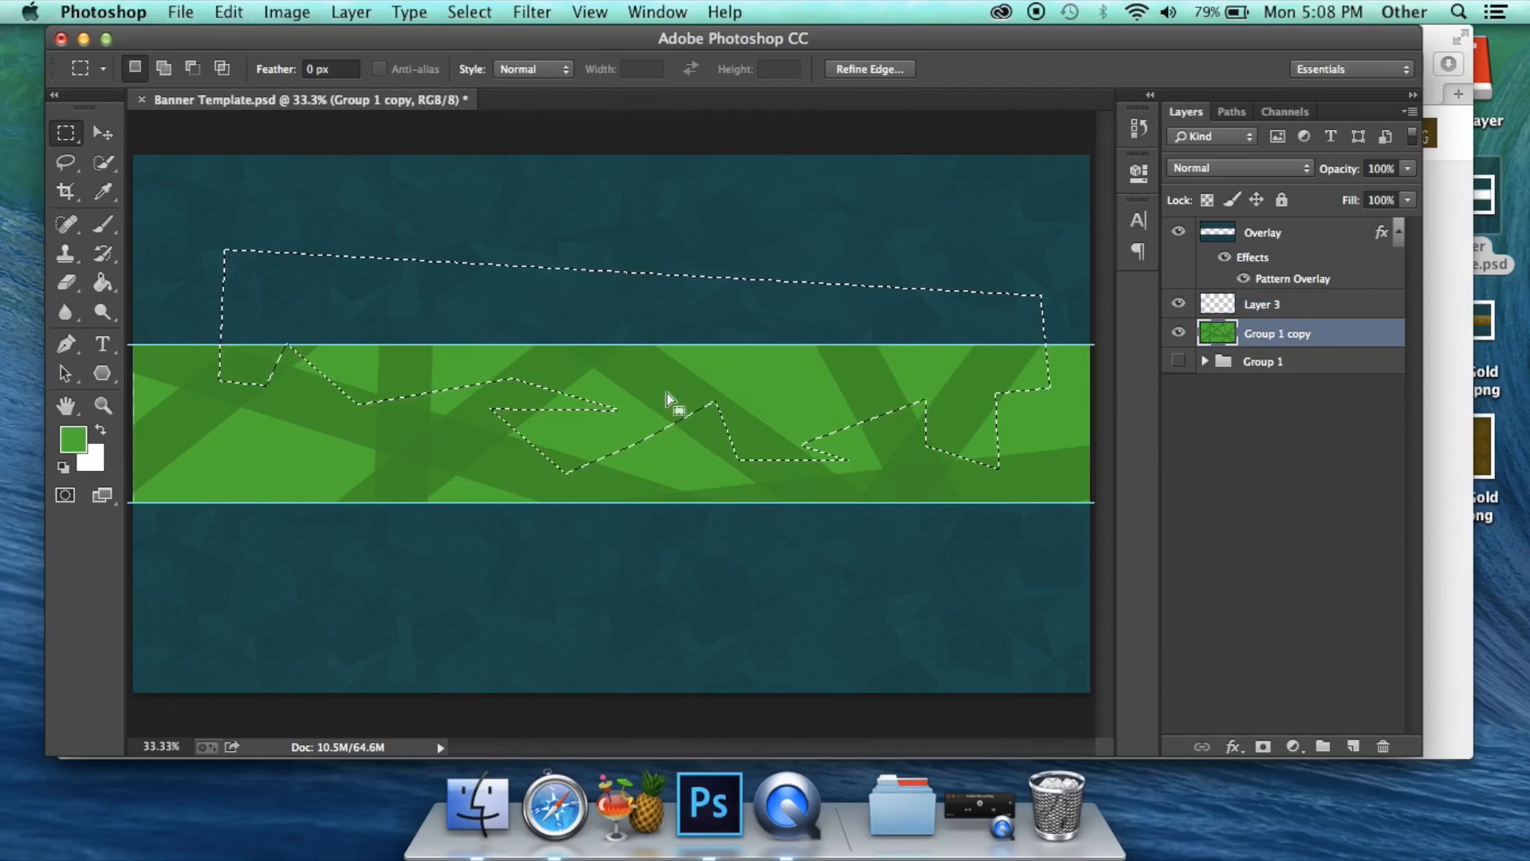
right_click(620, 371)
left_click(690, 519)
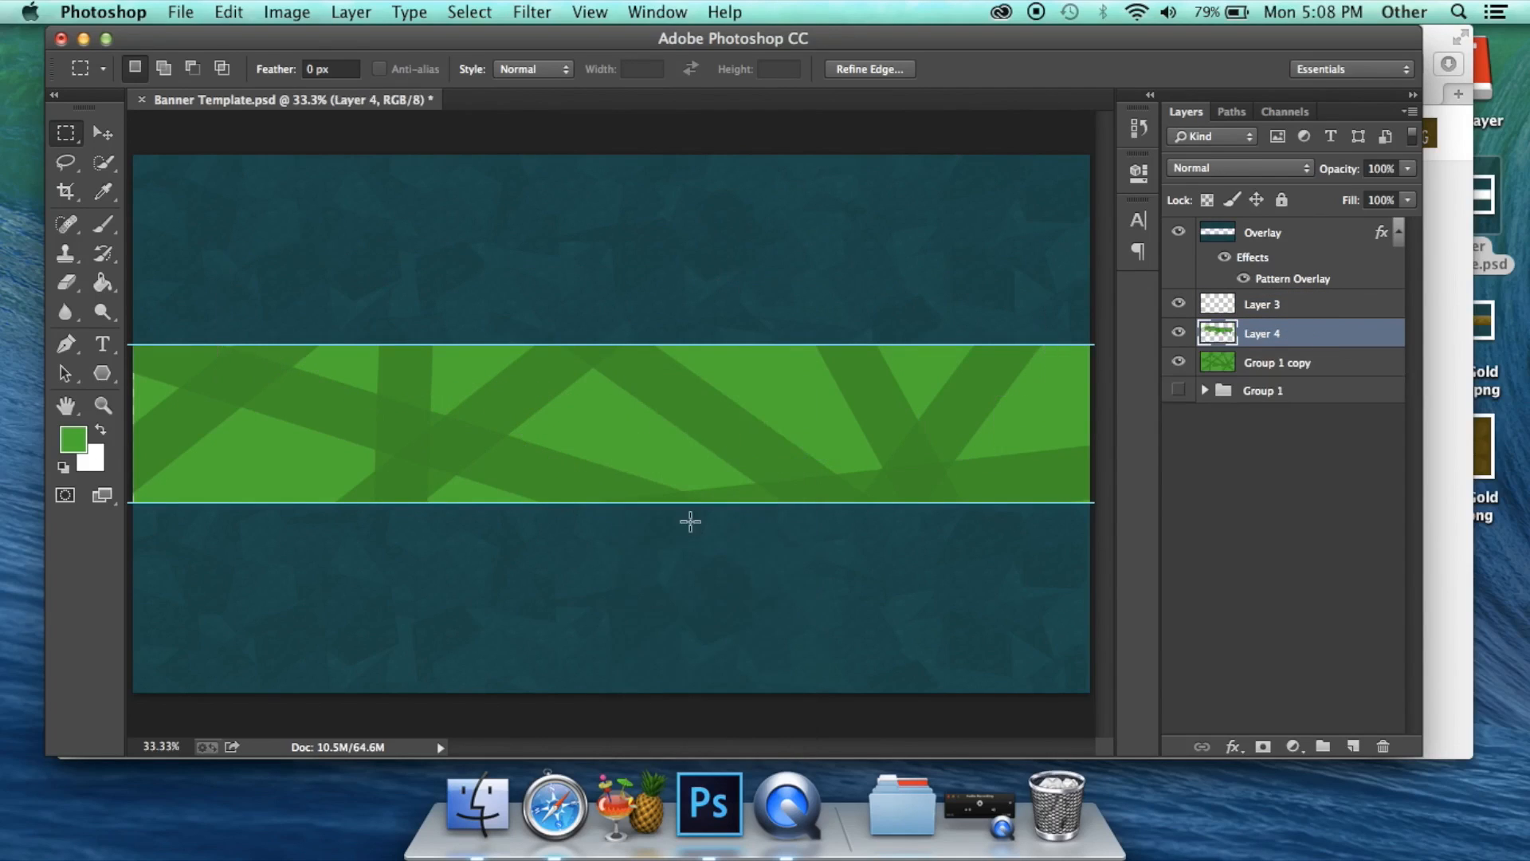
left_click(1325, 302)
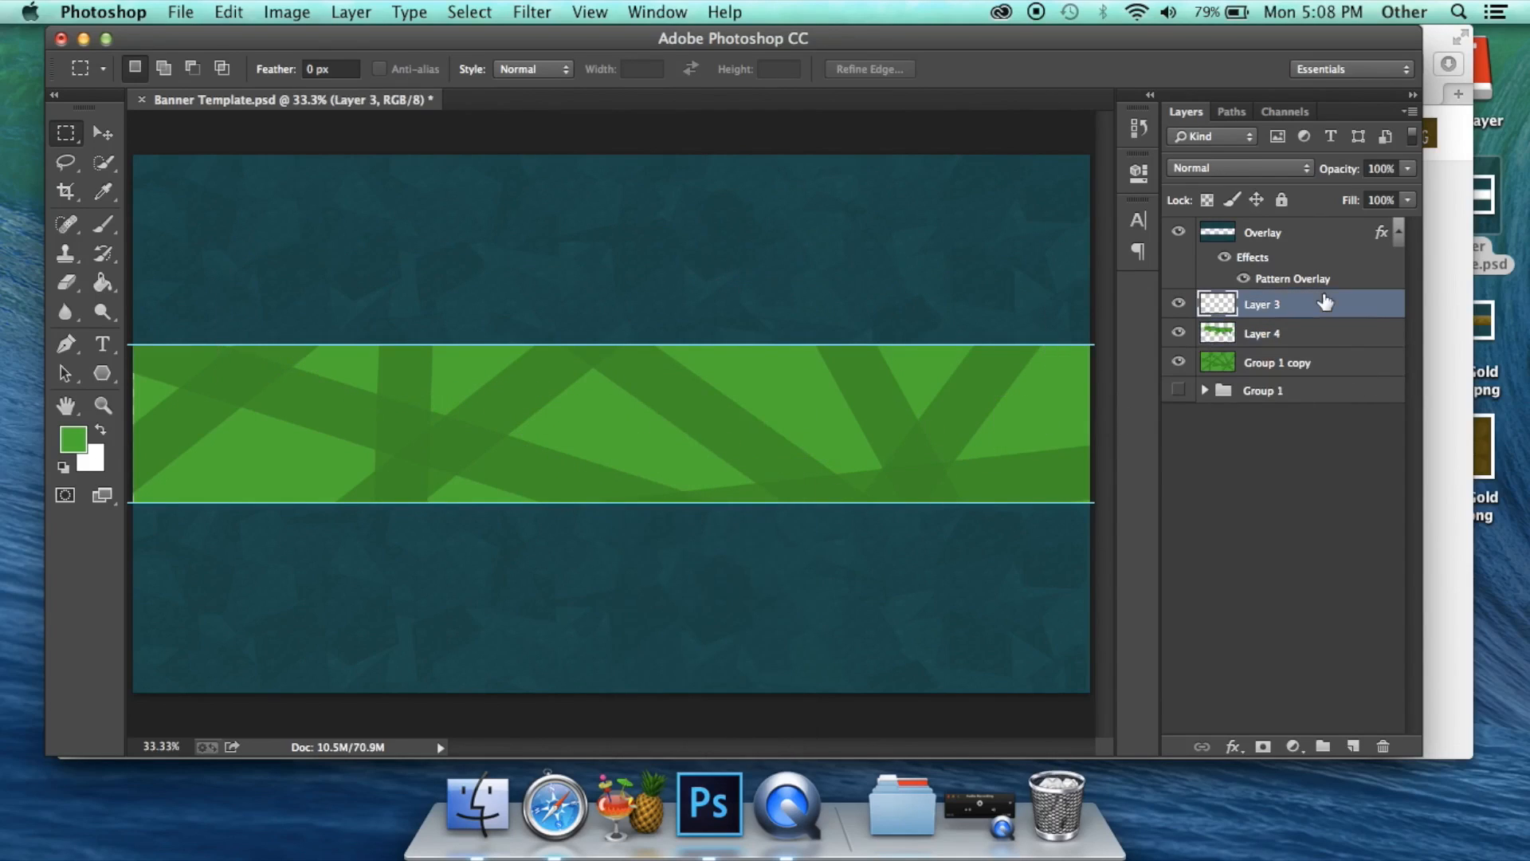
key("BackSpace")
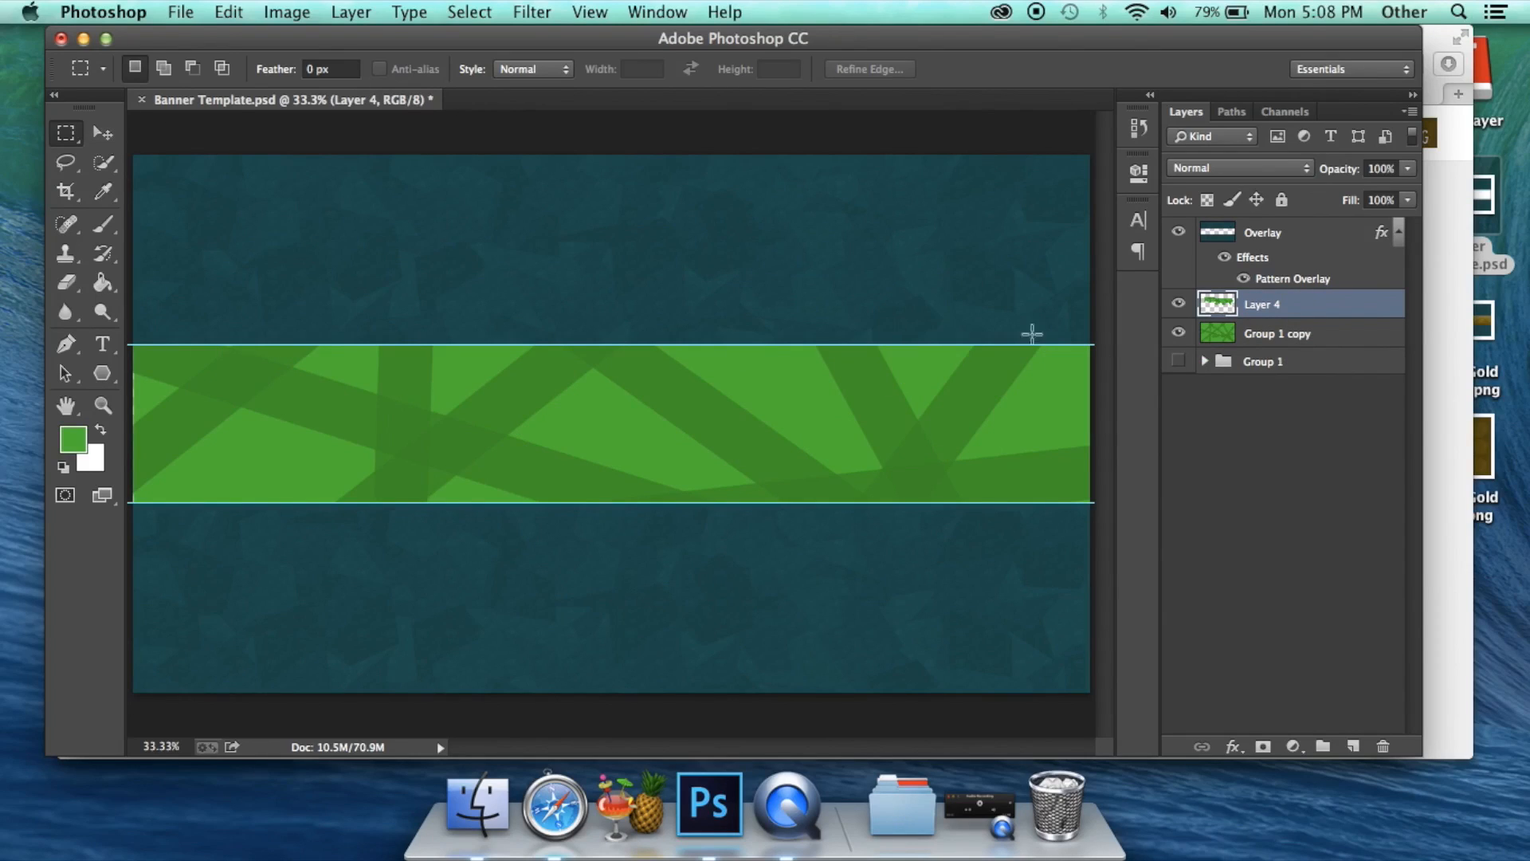
- Give Layer 4 a black-to-white linear gradient overlay with Overlay blend mode and 30% opacity
double_click(1352, 307)
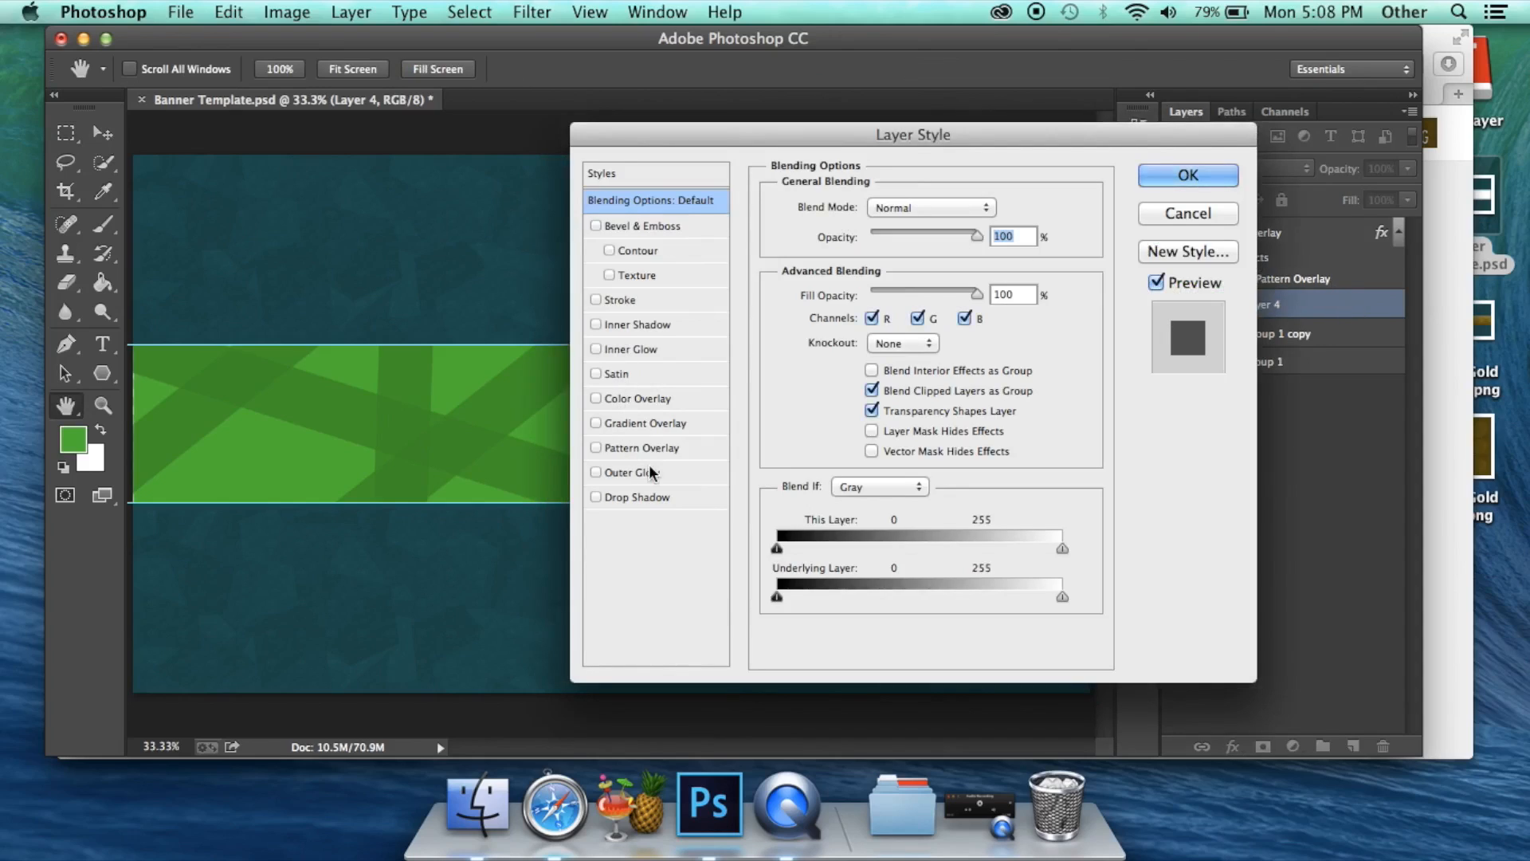
left_click(643, 419)
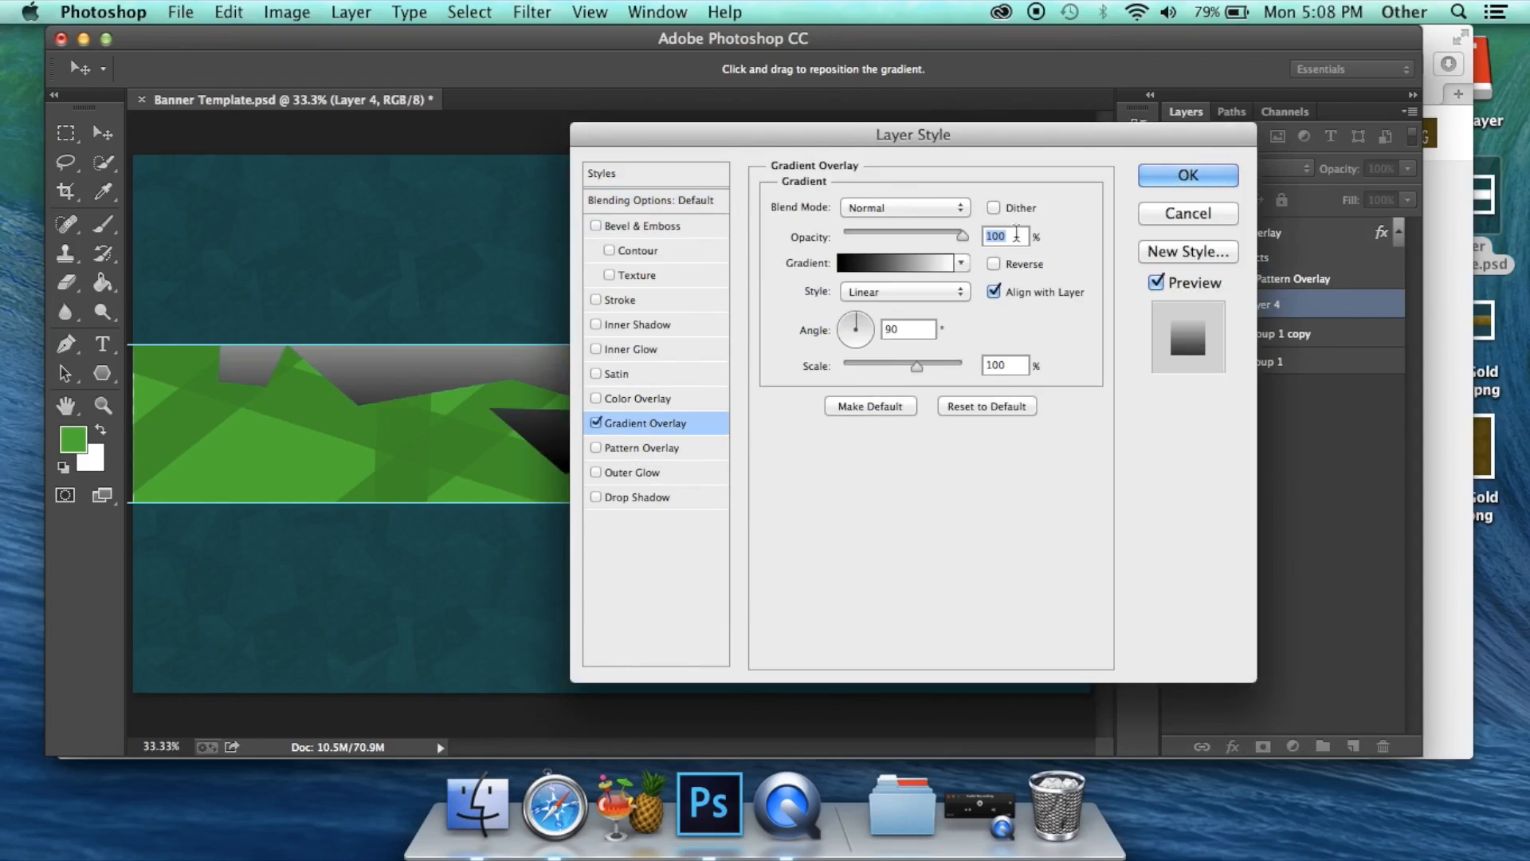
left_click(940, 209)
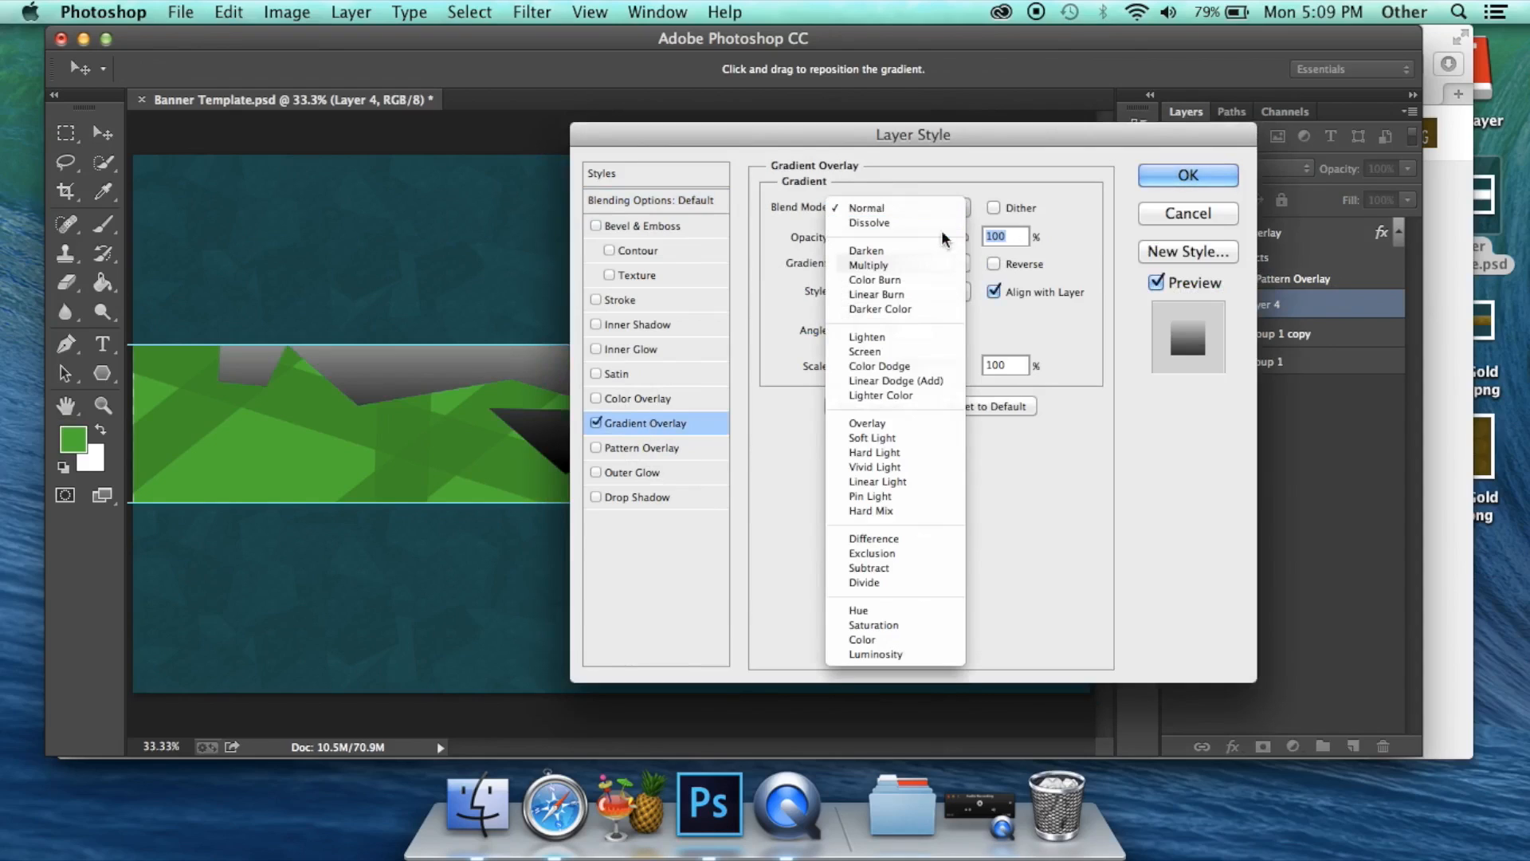
left_click(912, 420)
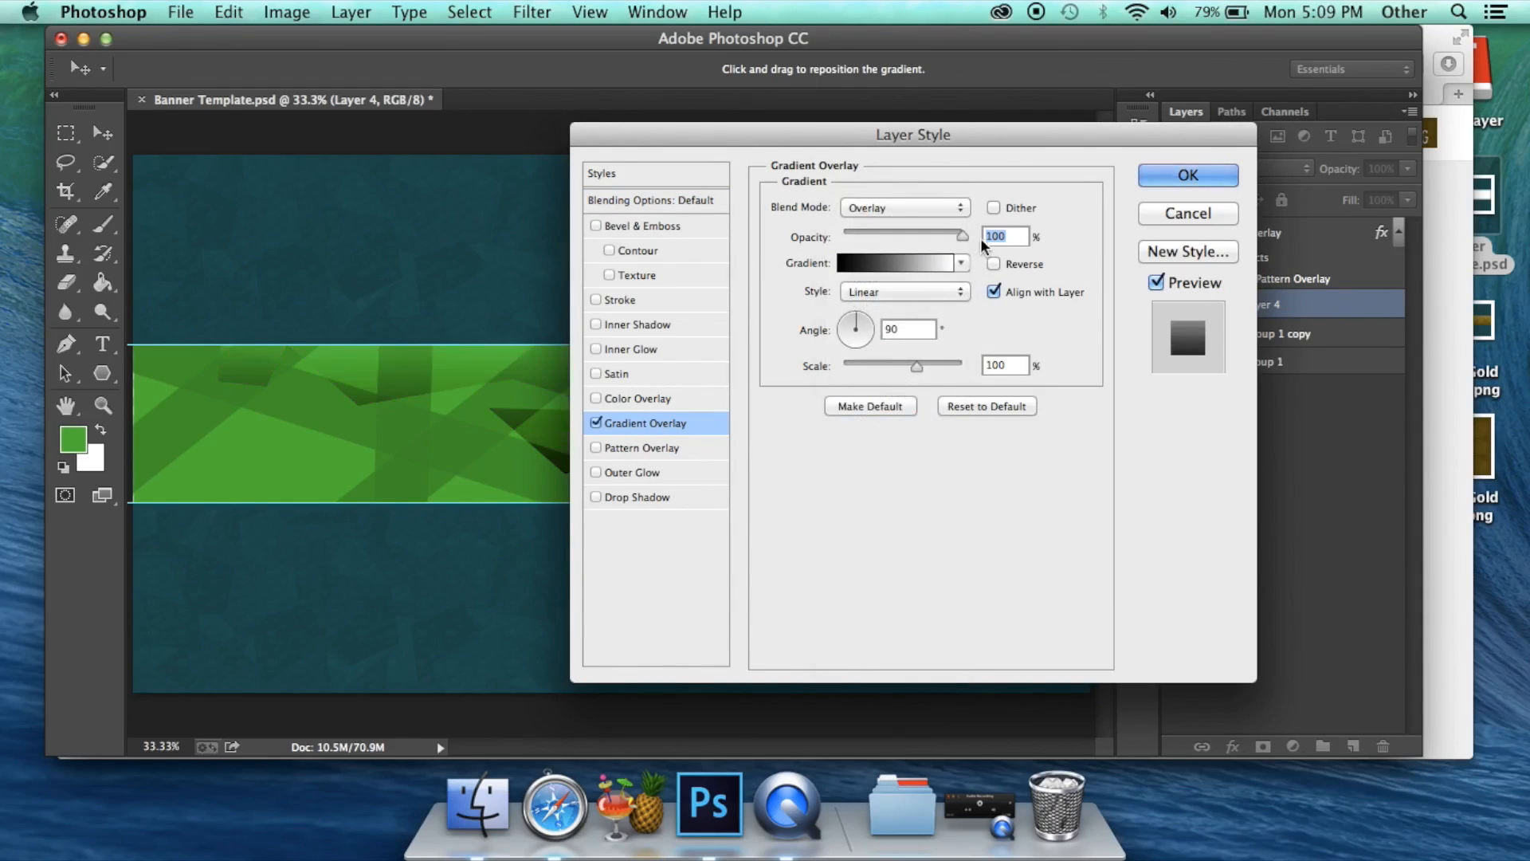
type("15")
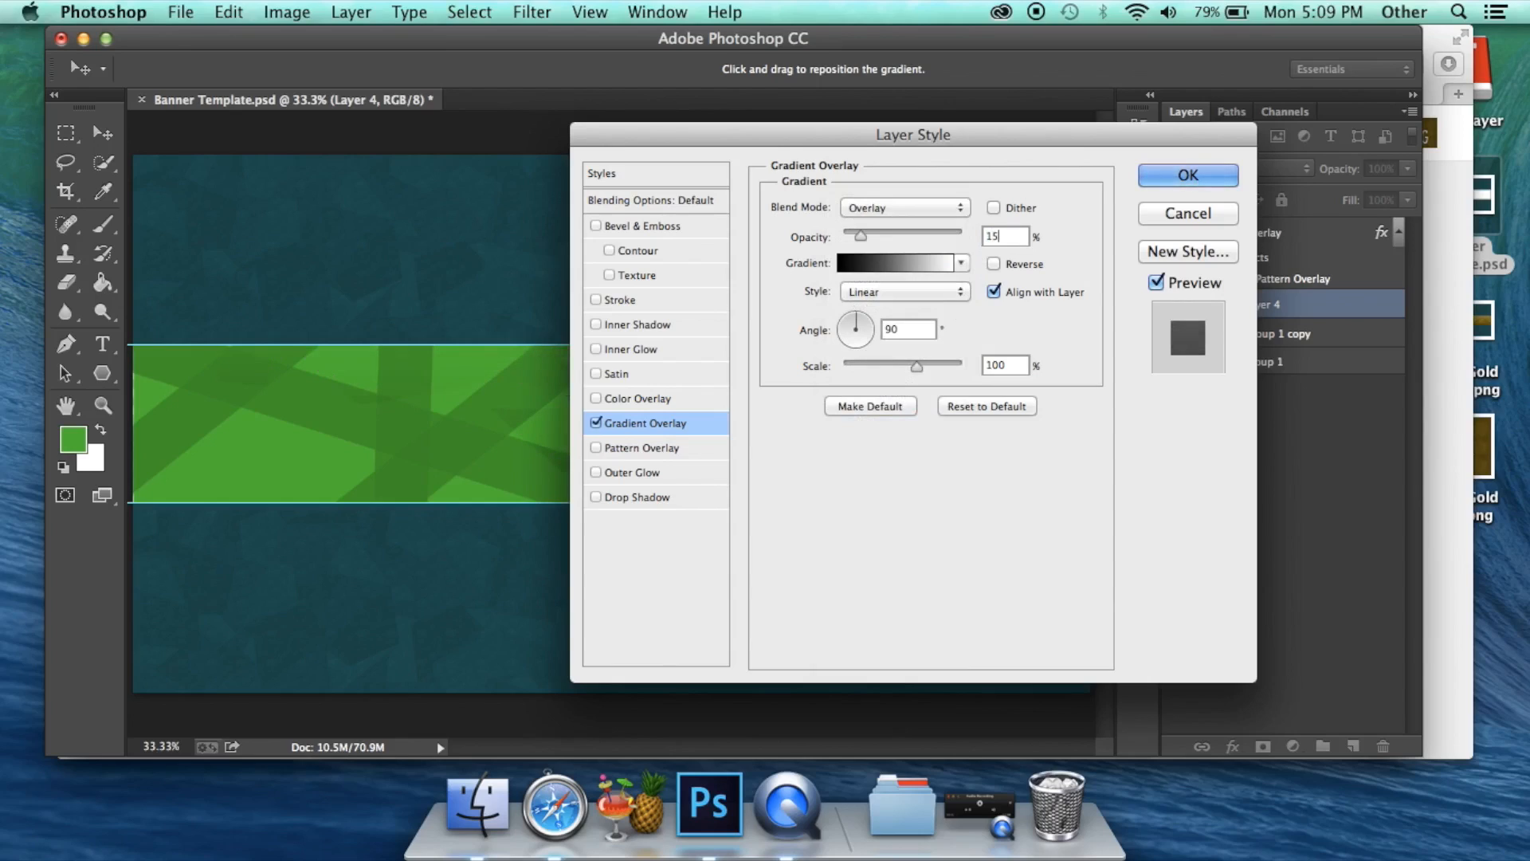
key("BackSpace")
key("BackSpace")
type("30")
left_click(625, 303)
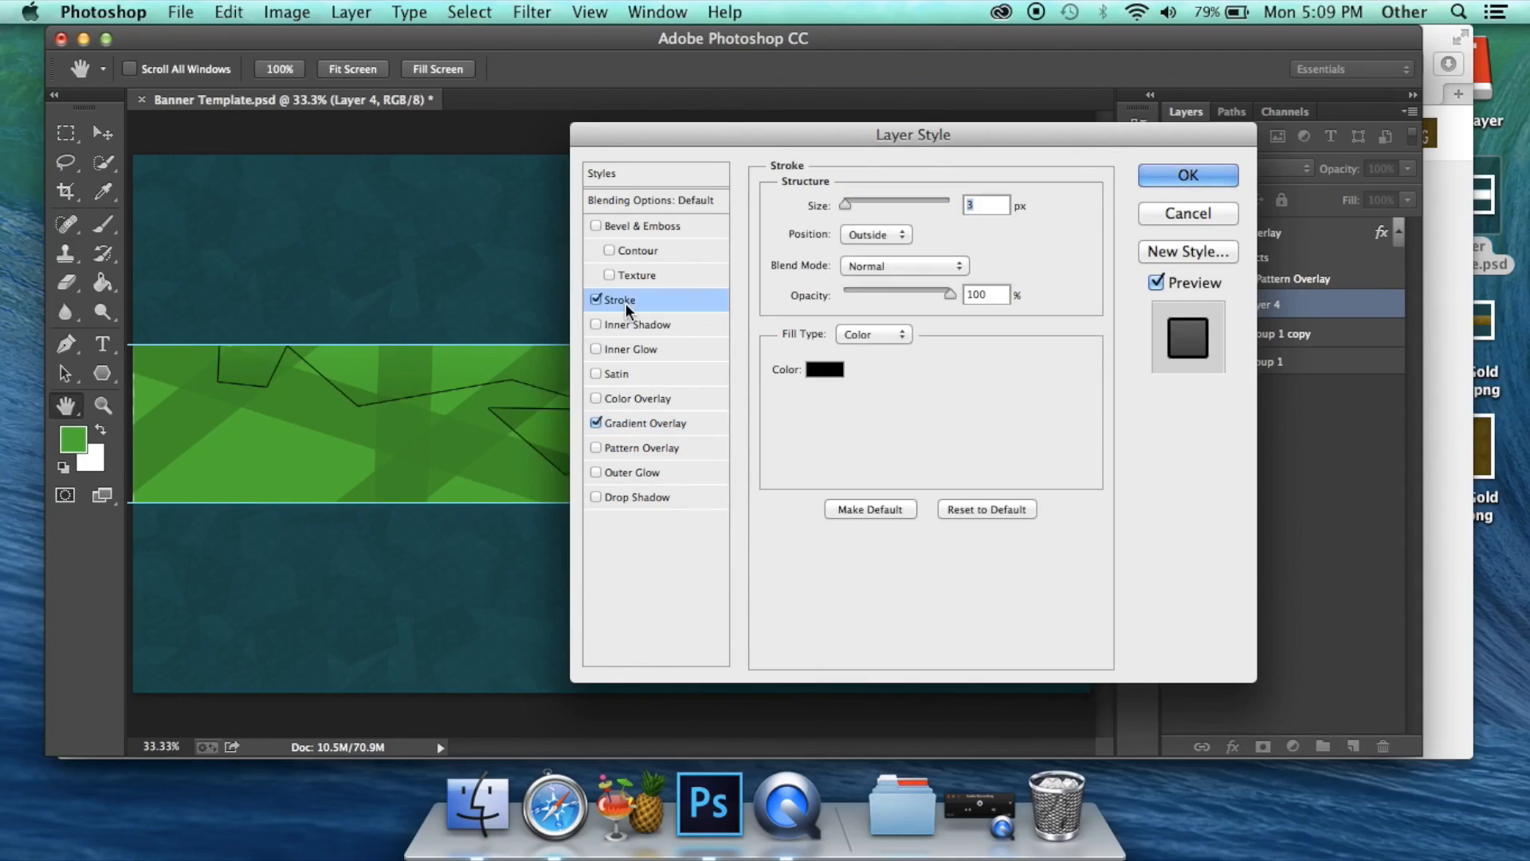
left_click(595, 297)
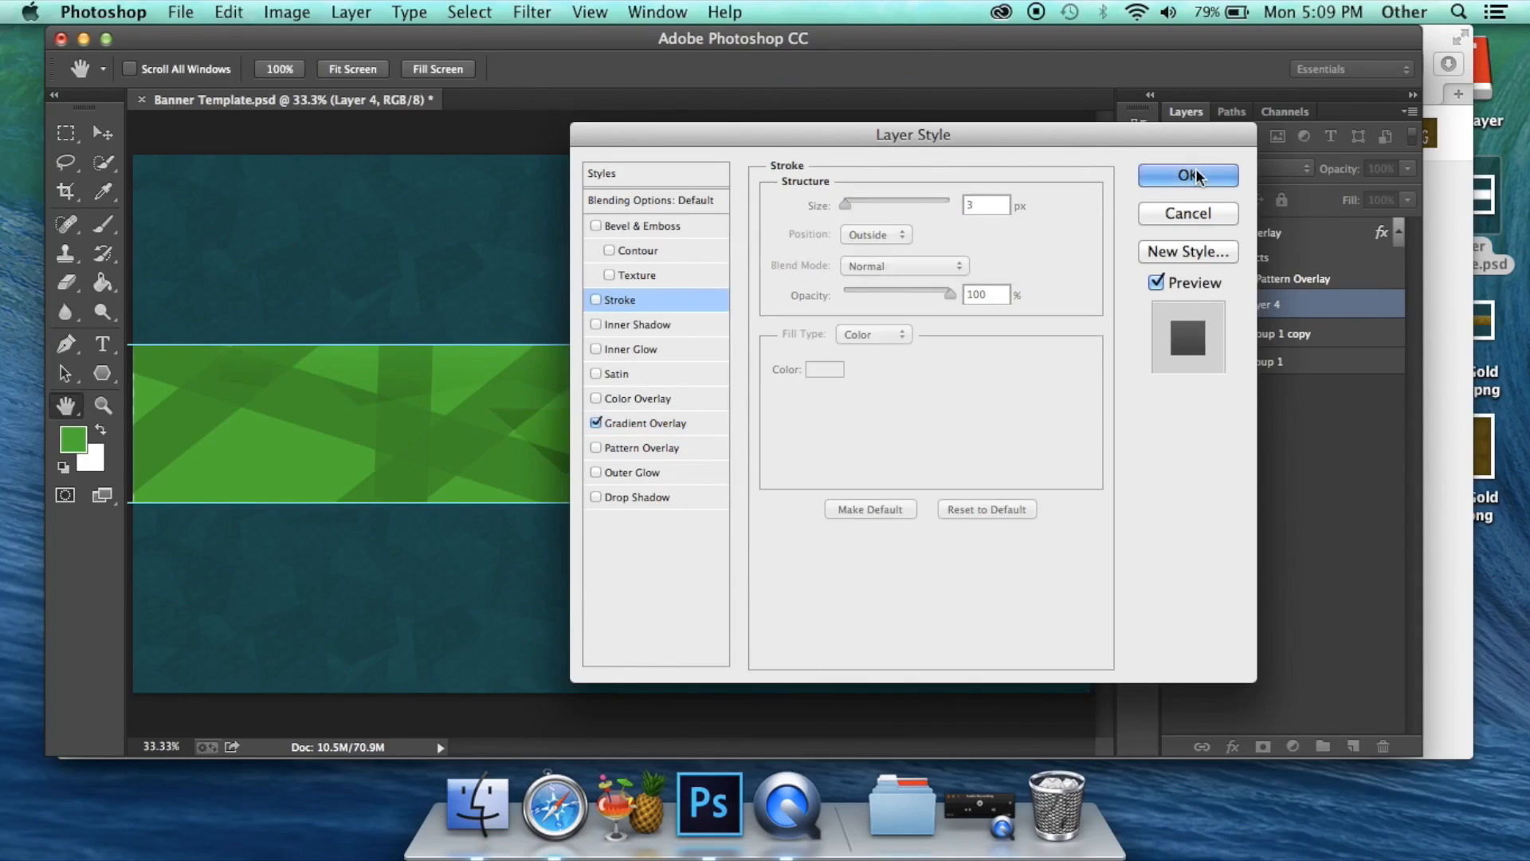
left_click(1192, 174)
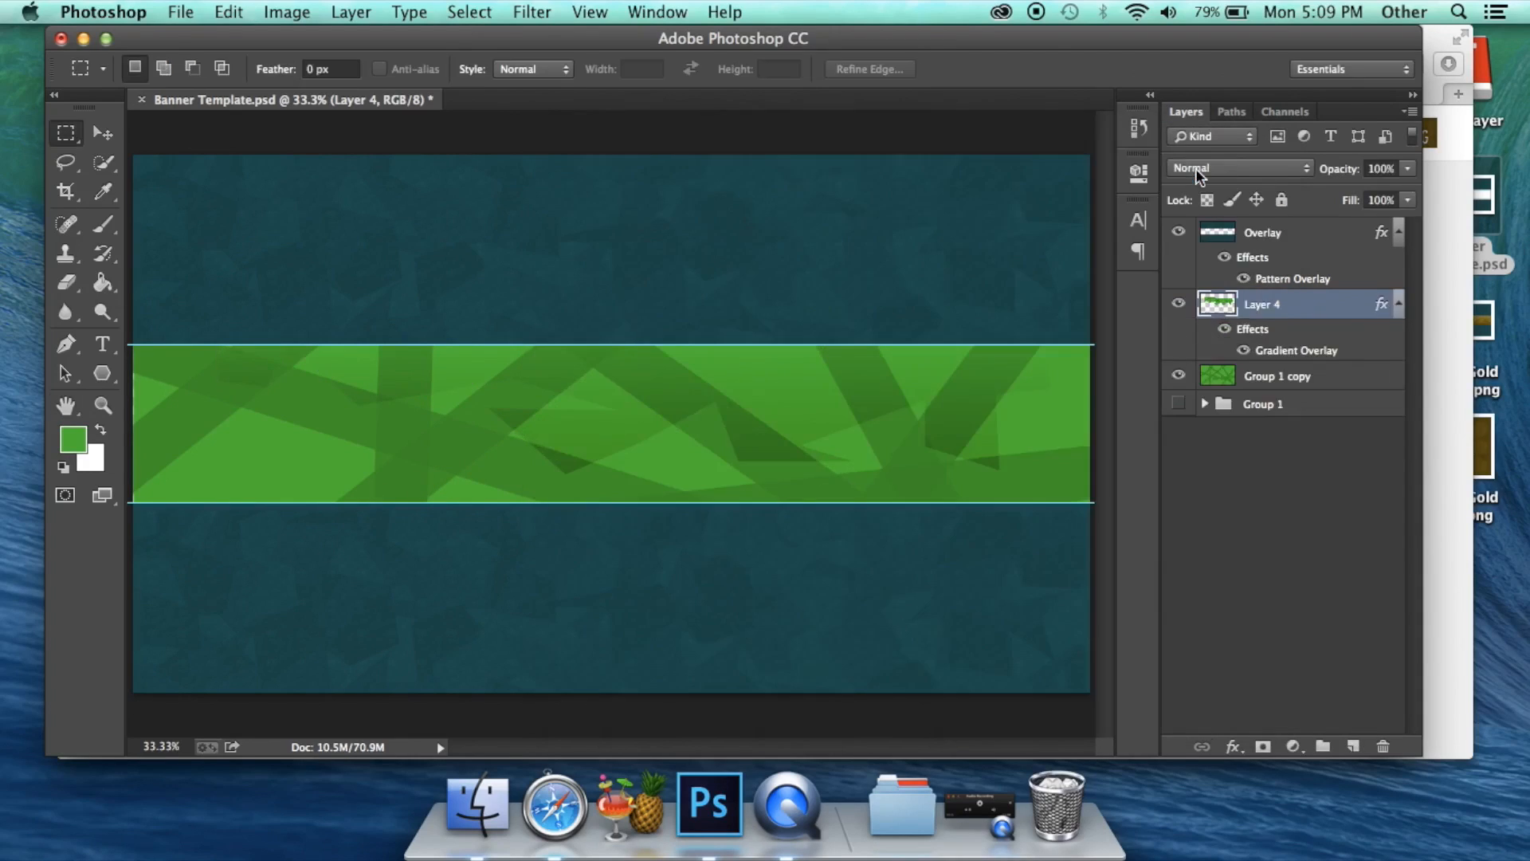
- Add a smooth Inner Bevel to Layer 4 with a depth of 30% and a size of 2 px
double_click(1318, 303)
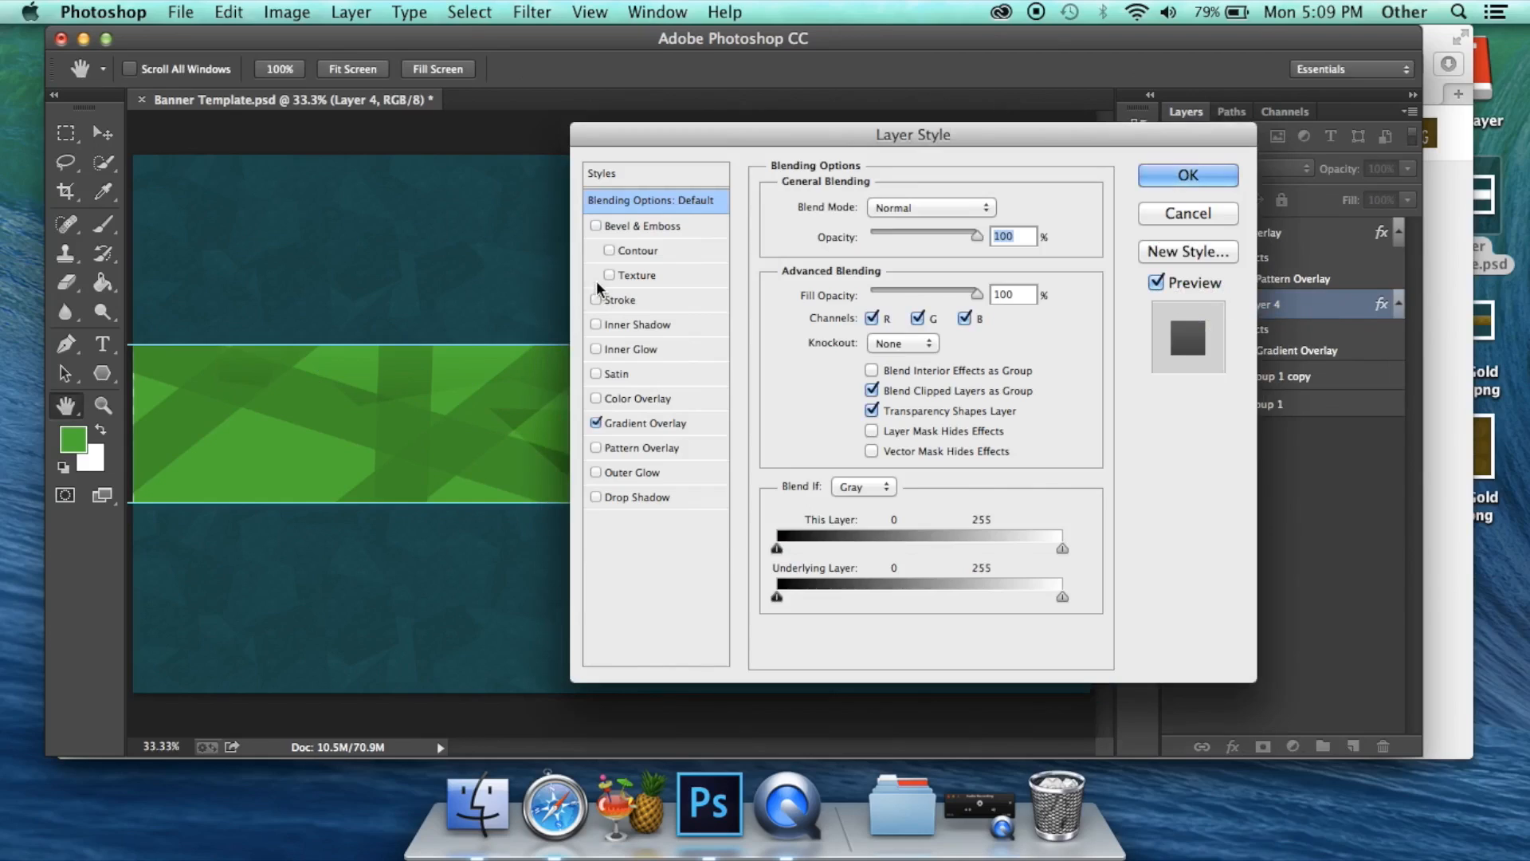
left_click(647, 226)
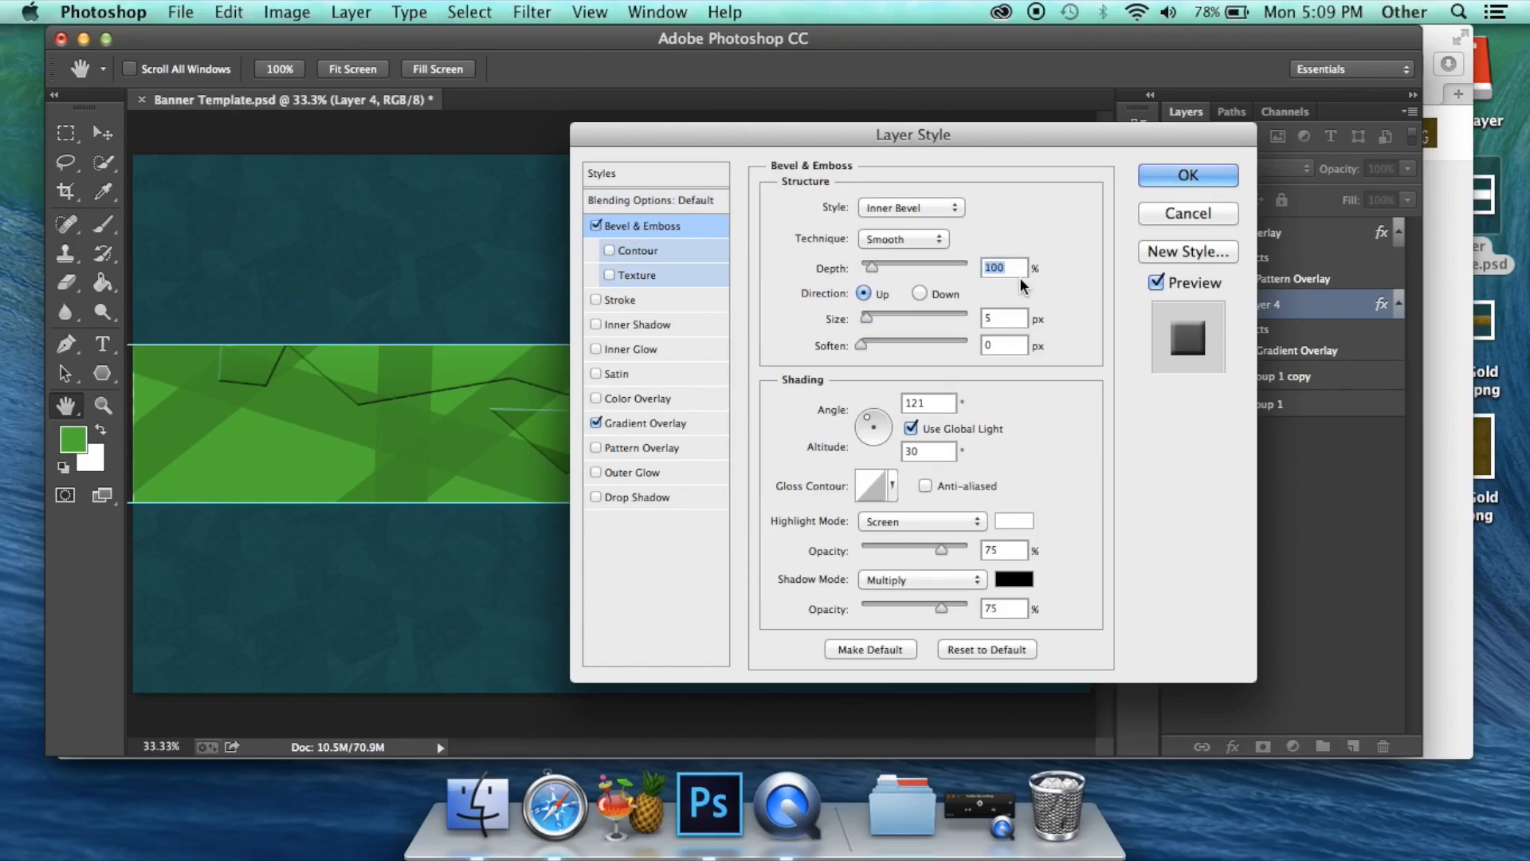
type("30")
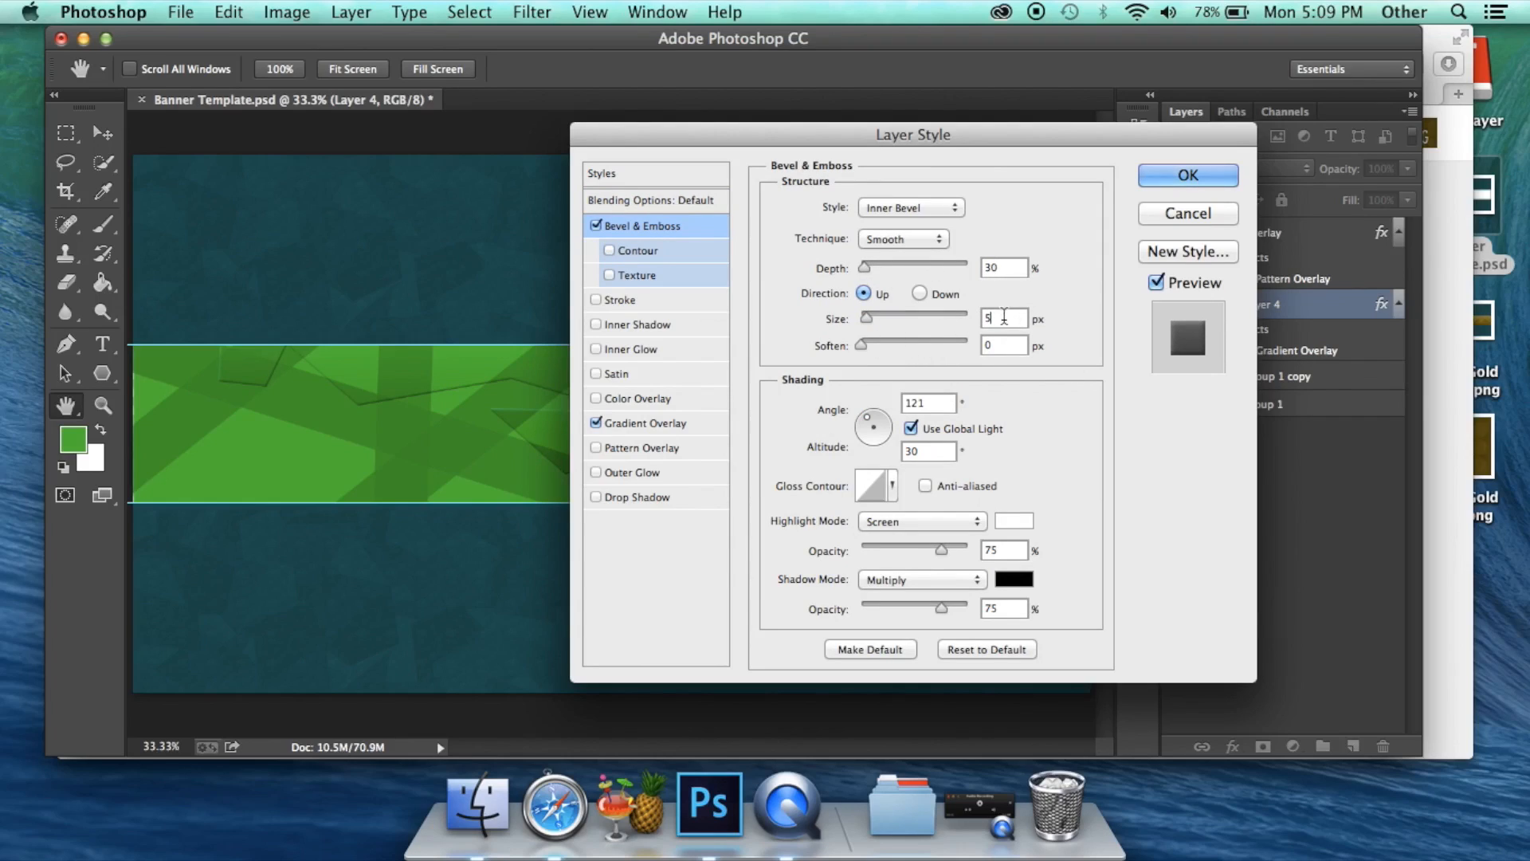
type("2")
left_click(1208, 180)
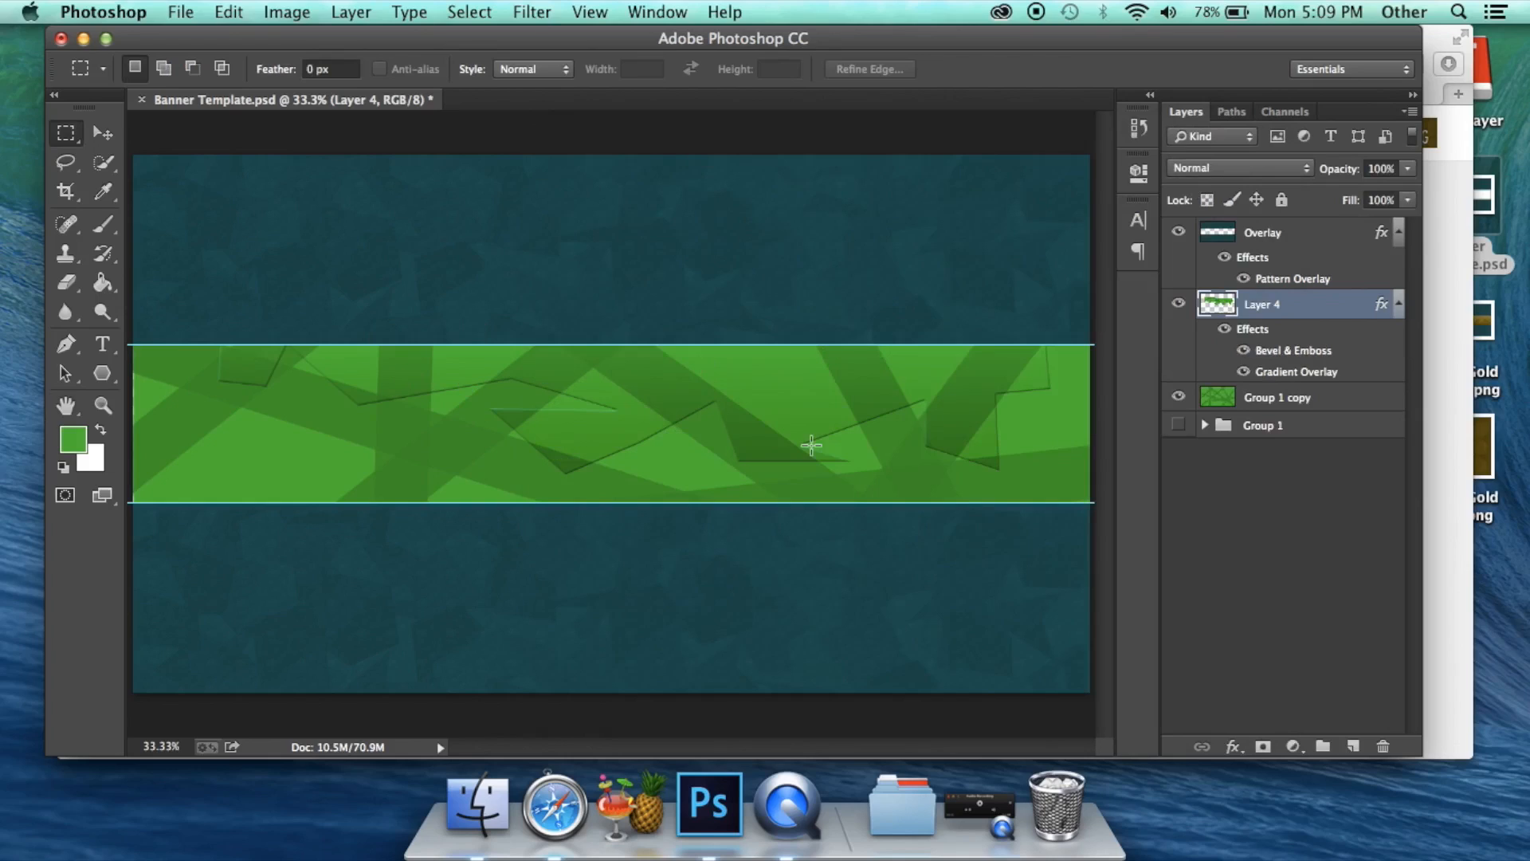
- Copy the layer style of Layer 4
right_click(1319, 306)
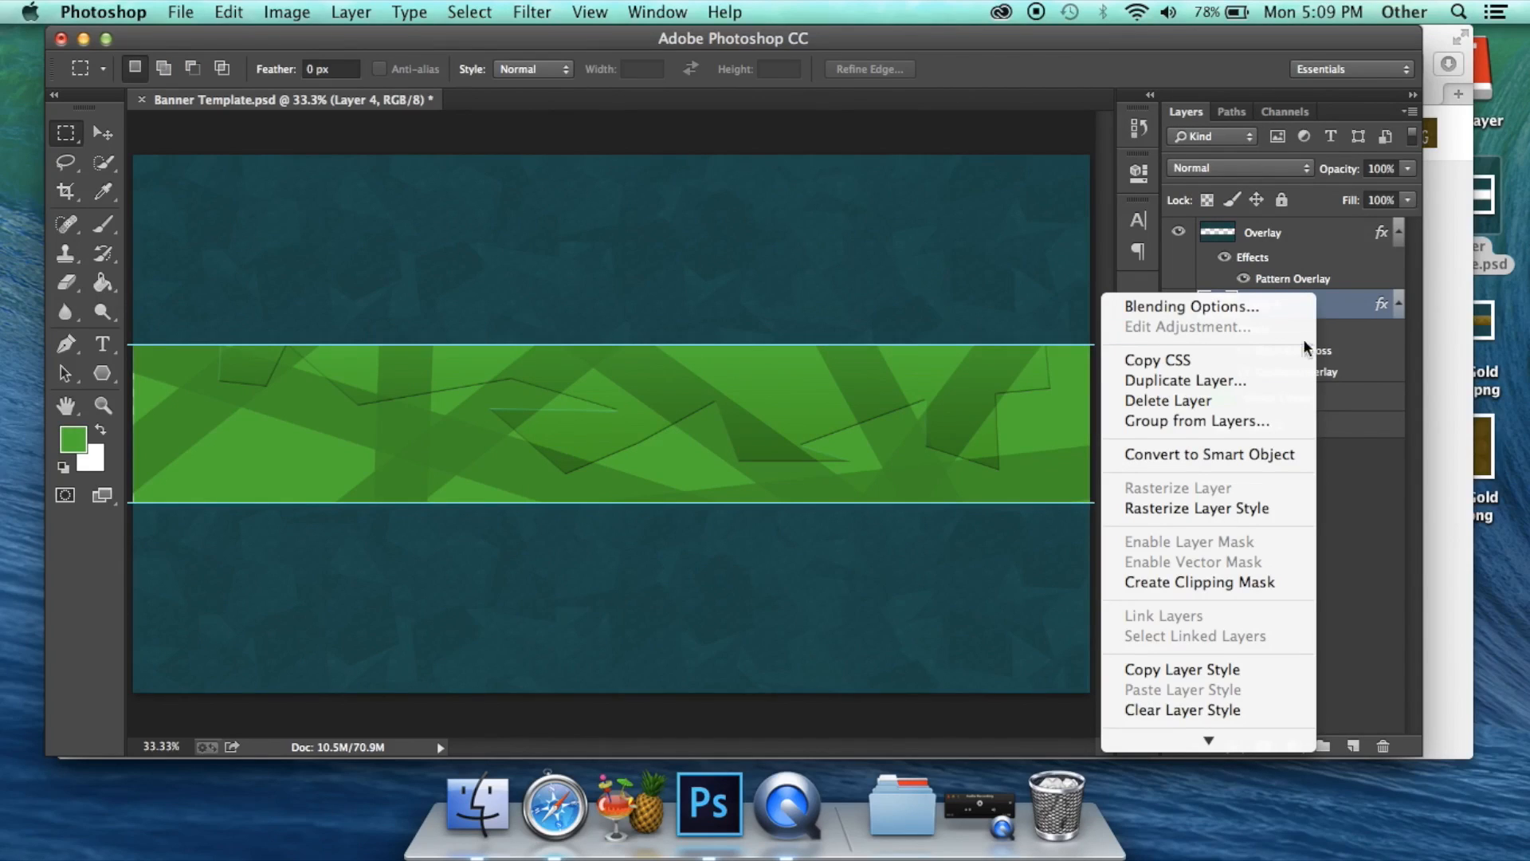
scroll(1222, 605, "down", 3)
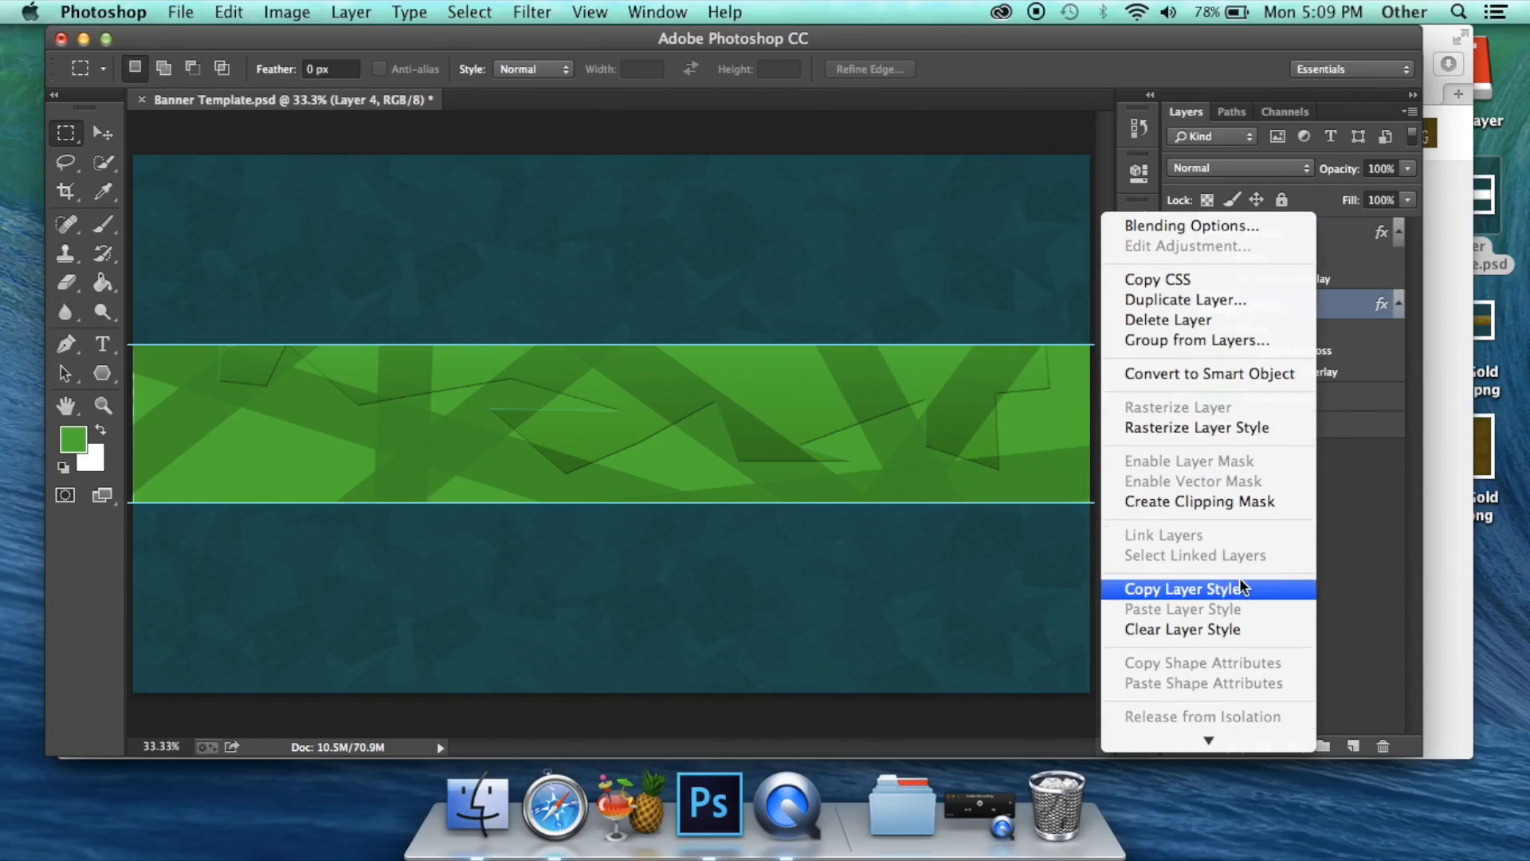
left_click(1240, 587)
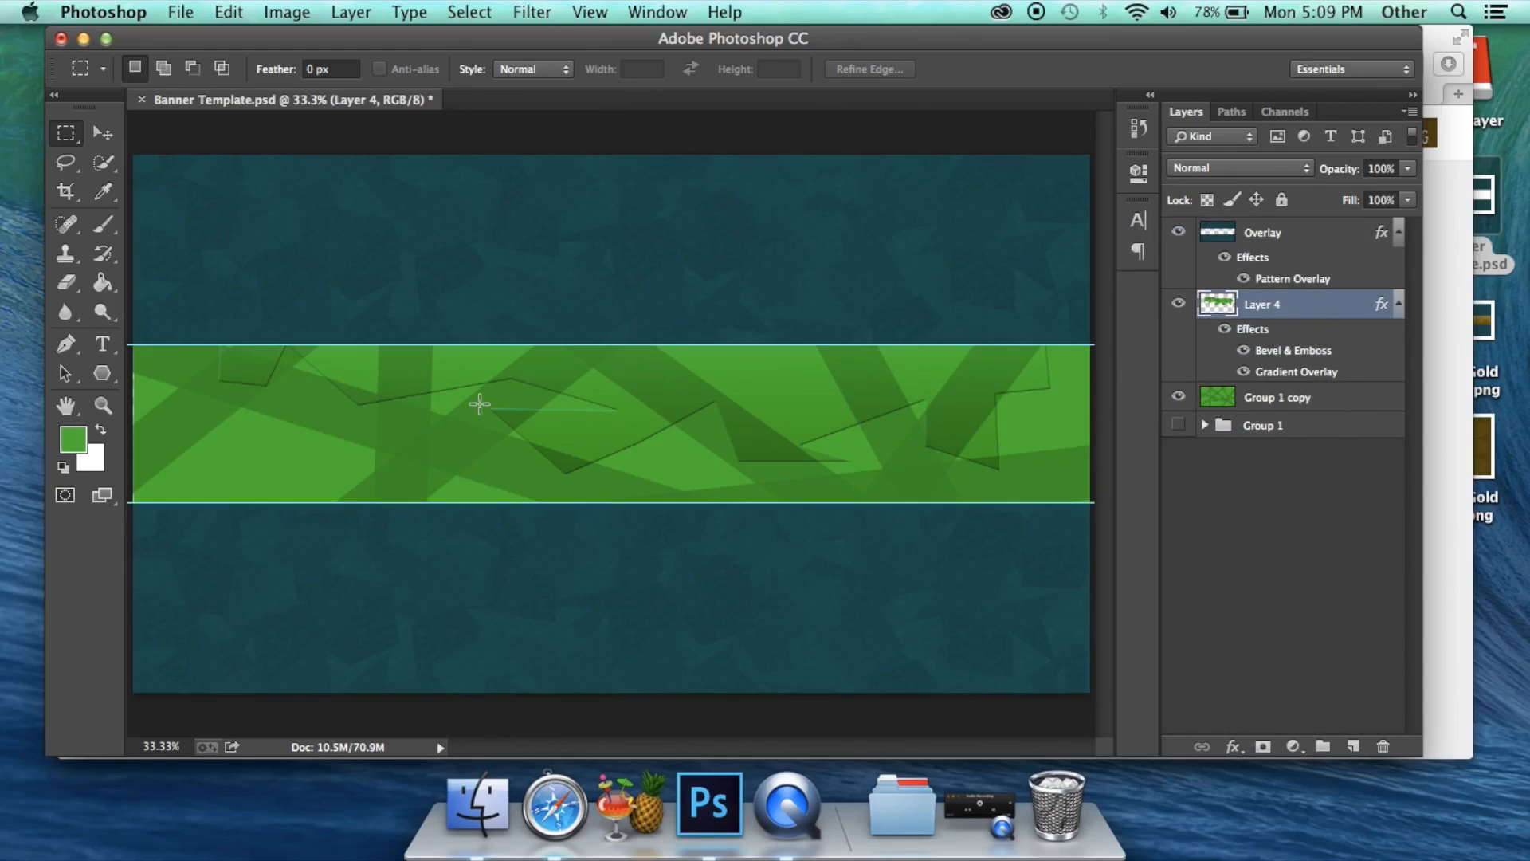
- Draw a closed jagged path with the Pen tool along the green band's lower half, closing across the teal area below it
key("p")
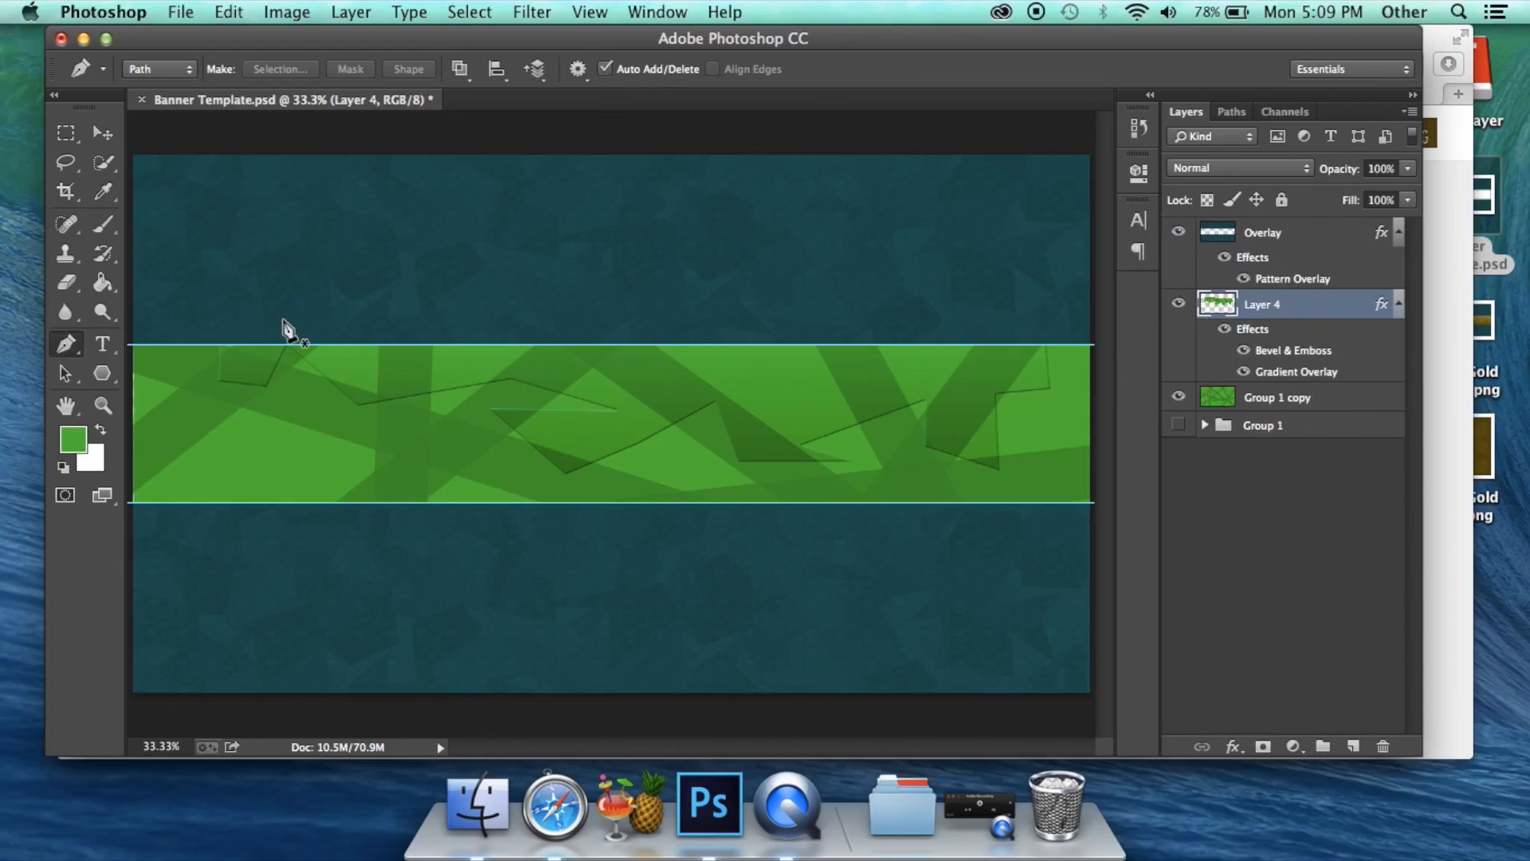
left_click(160, 521)
left_click(172, 445)
left_click(272, 471)
left_click(295, 428)
left_click(385, 438)
left_click(386, 474)
left_click(454, 451)
left_click(659, 546)
left_click(658, 459)
left_click(865, 480)
left_click(970, 464)
left_click(1020, 479)
left_click(1056, 488)
left_click(1055, 541)
left_click(421, 595)
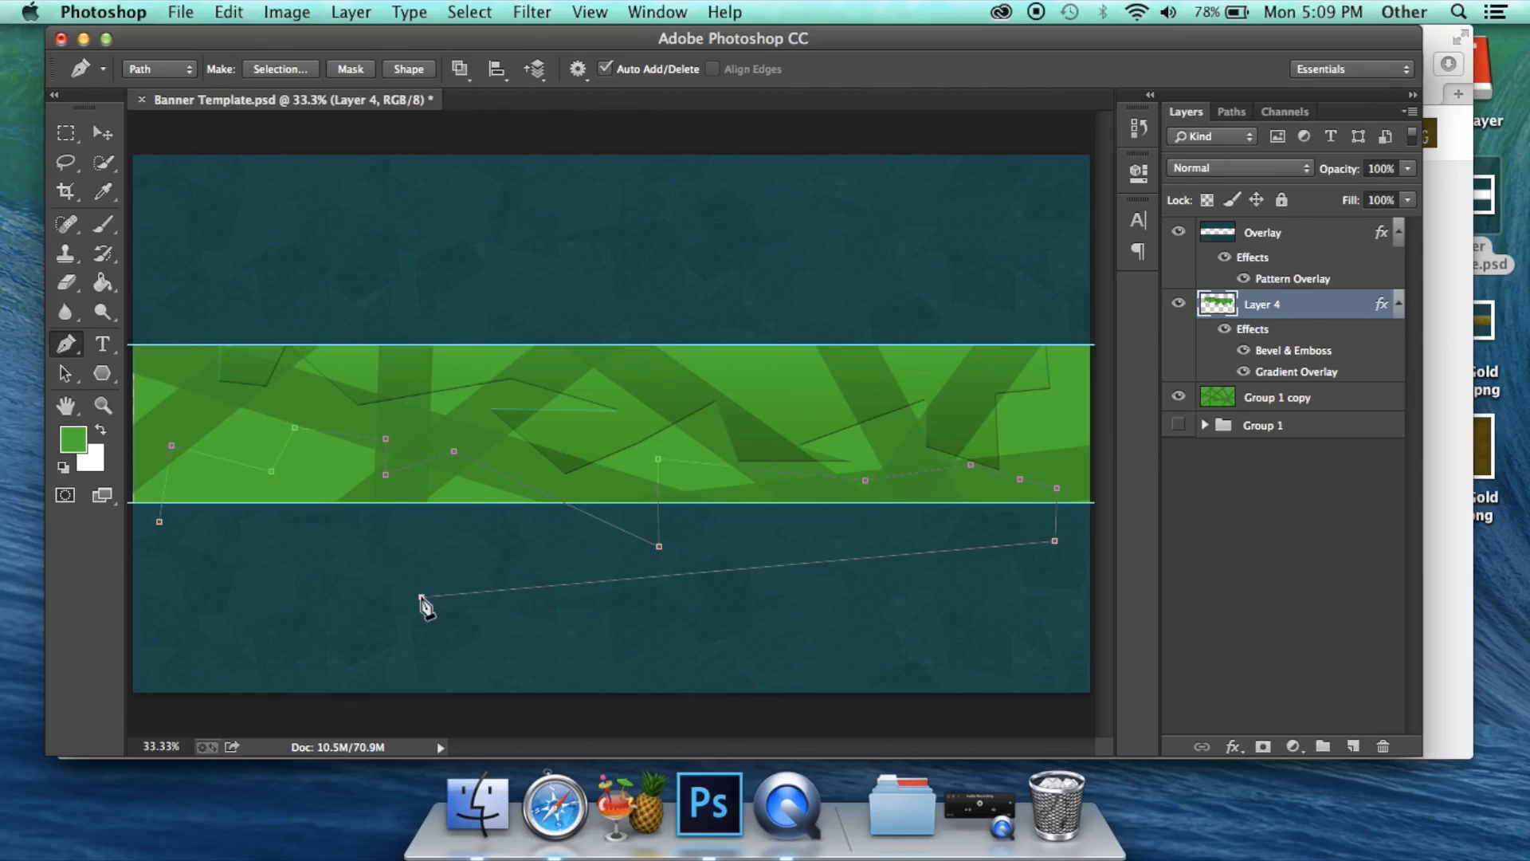
left_click(160, 522)
- Convert the lower jagged path into a selection
right_click(386, 512)
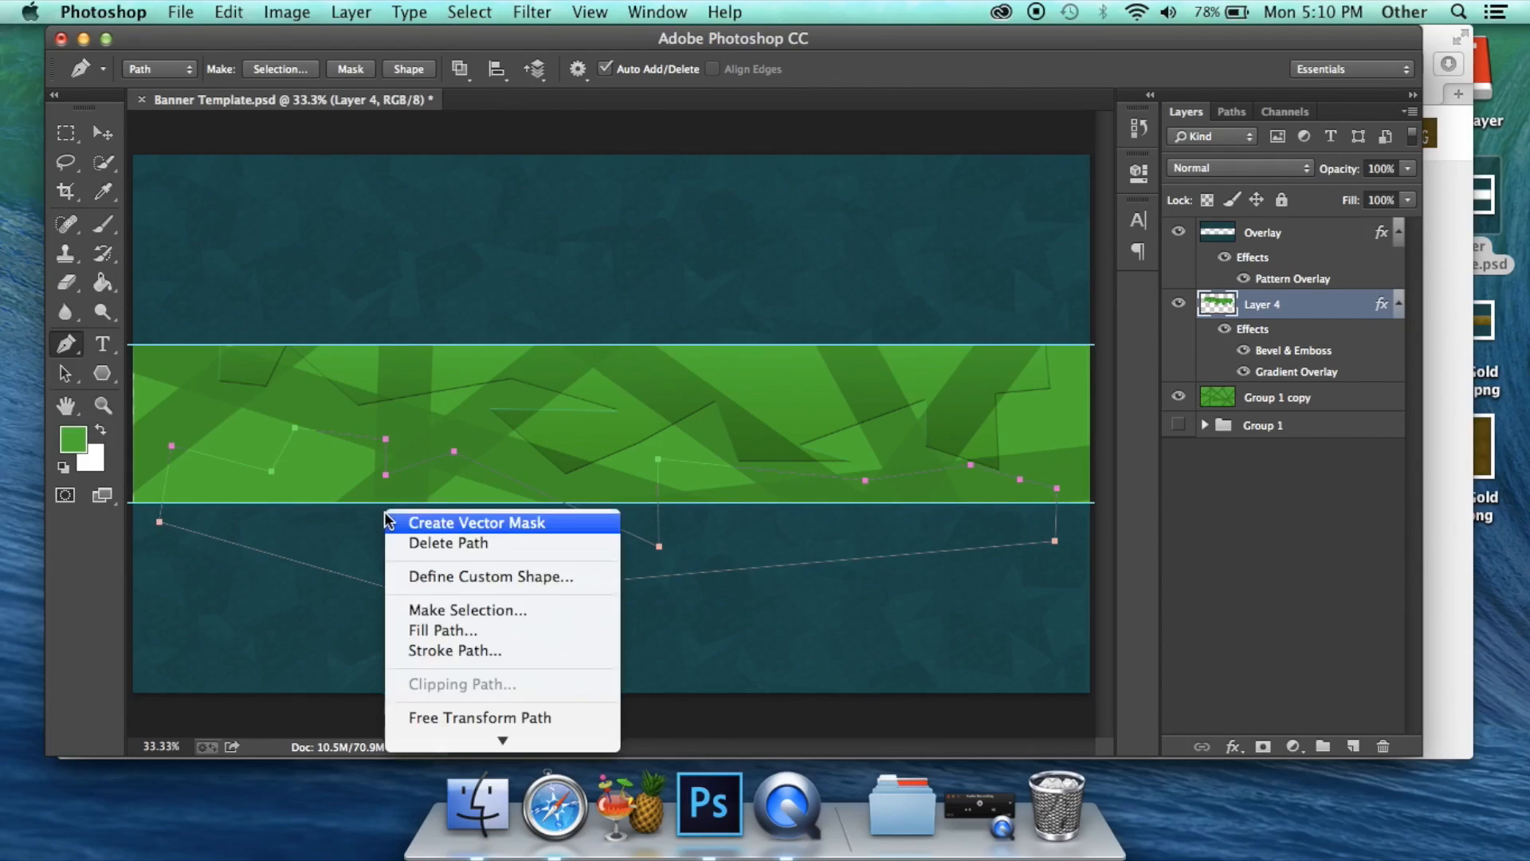
left_click(428, 609)
left_click(891, 268)
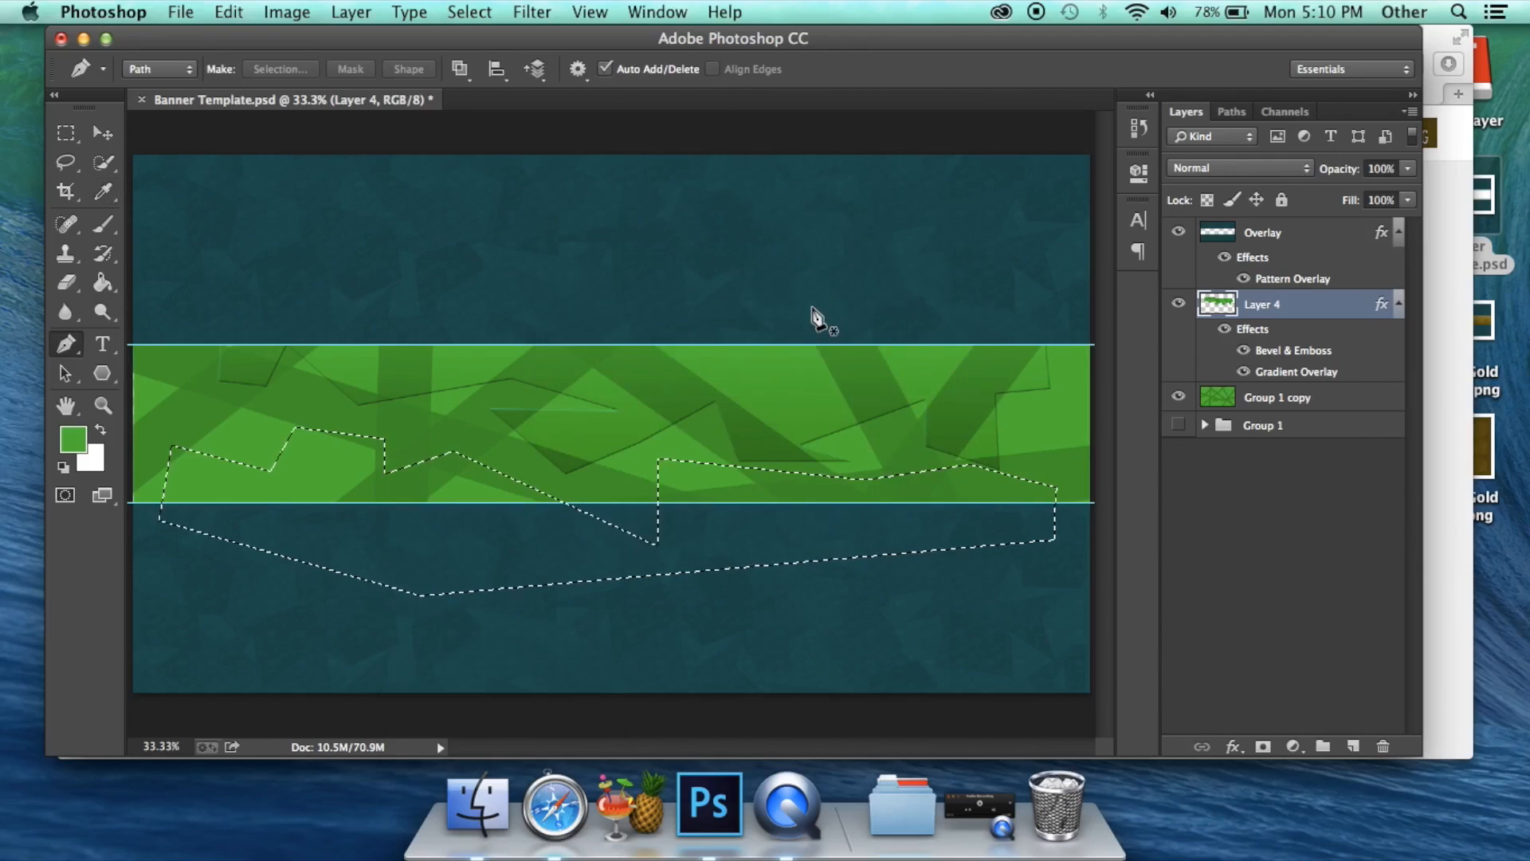
- Copy the lower jagged selection's artwork from Group 1 copy onto a new layer
left_click(1259, 394)
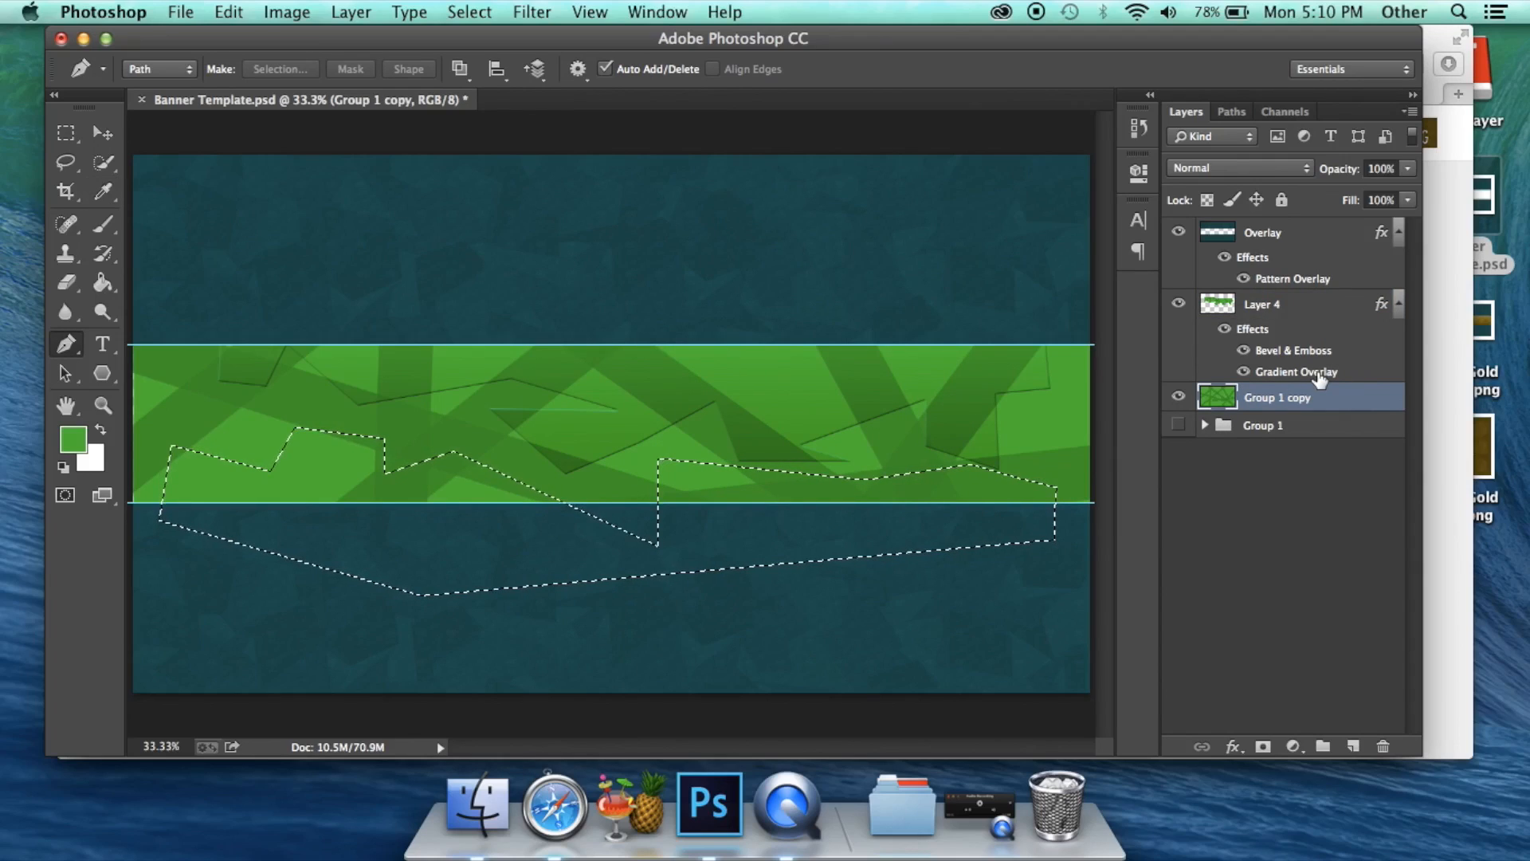
key("m")
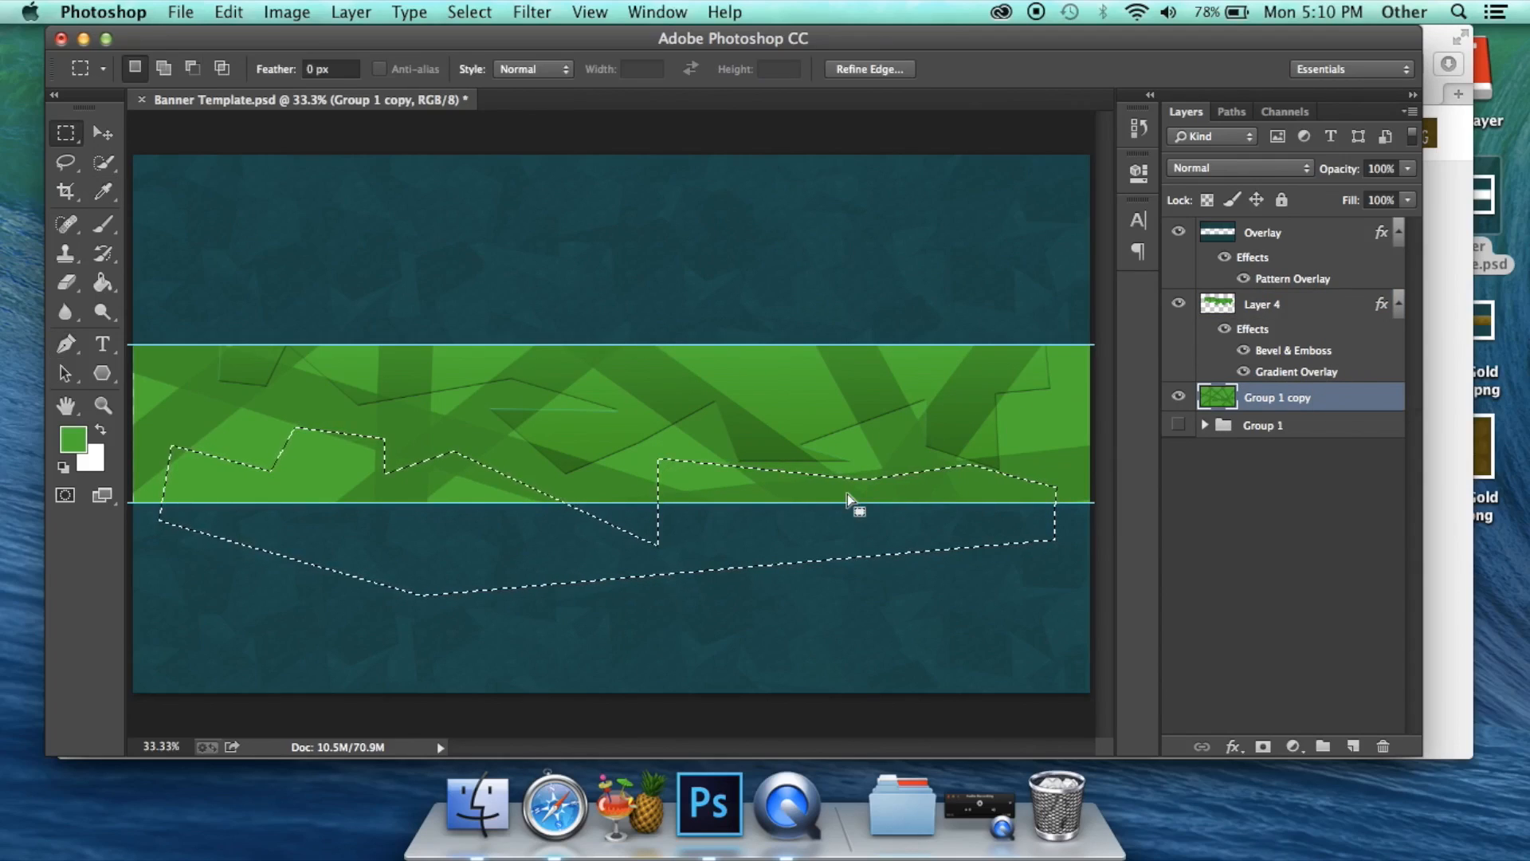
right_click(392, 535)
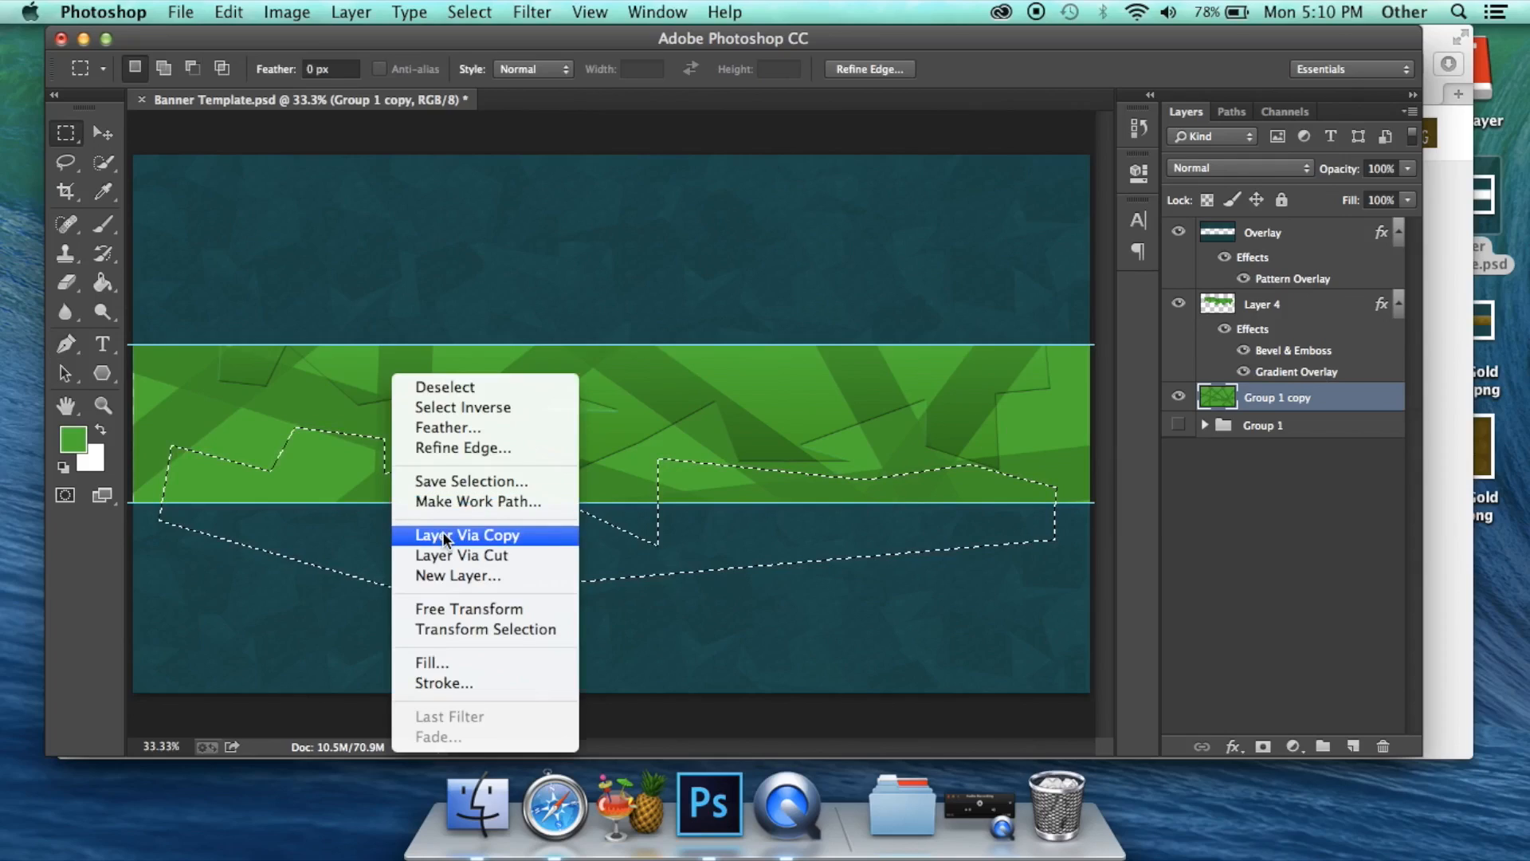
left_click(443, 534)
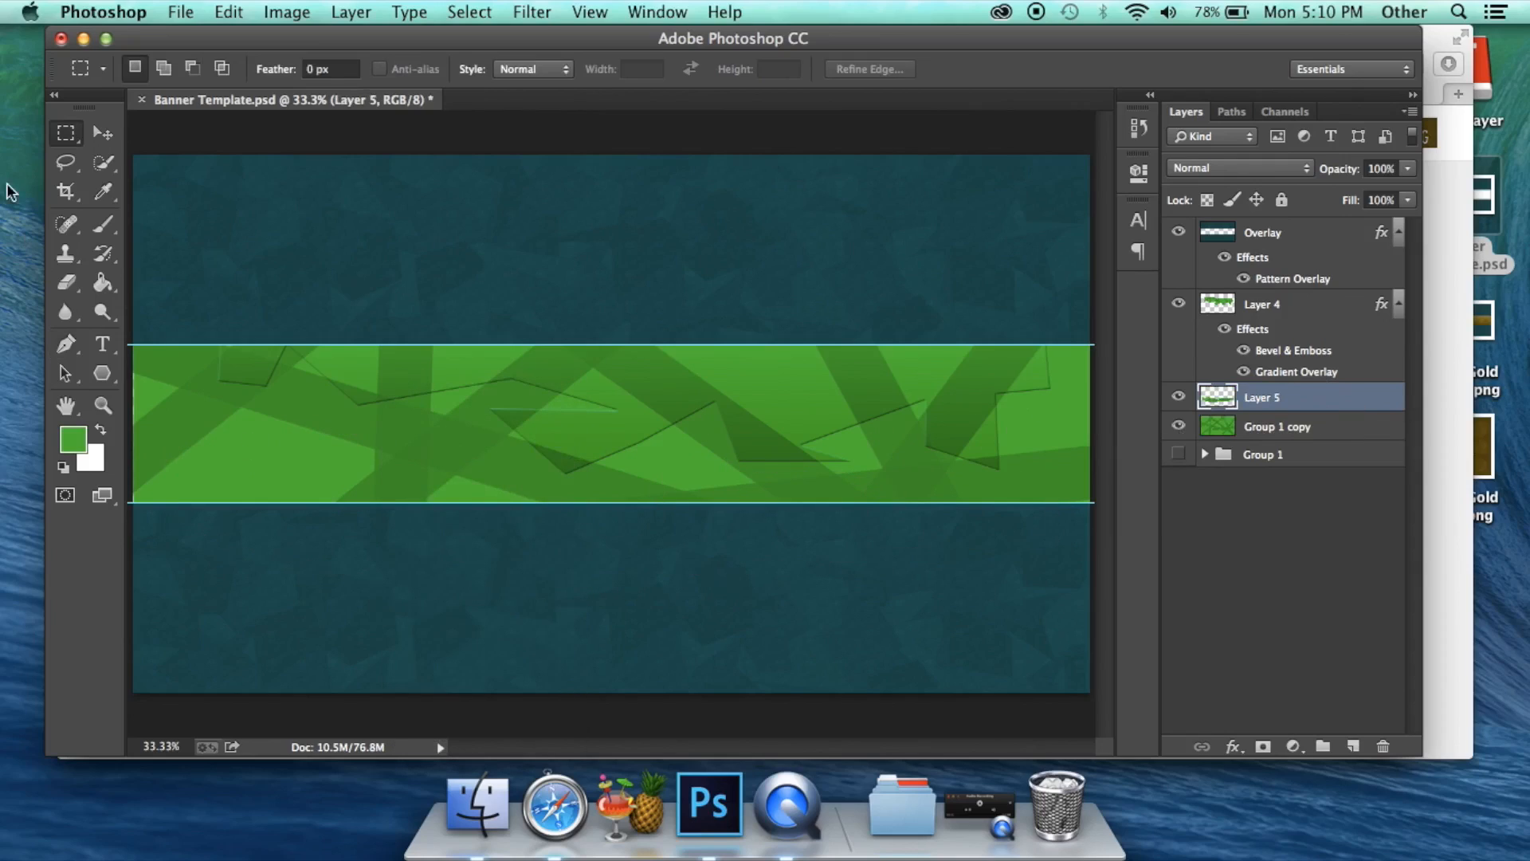
- Paste the copied bevel and gradient overlay style onto Layer 5
right_click(1363, 397)
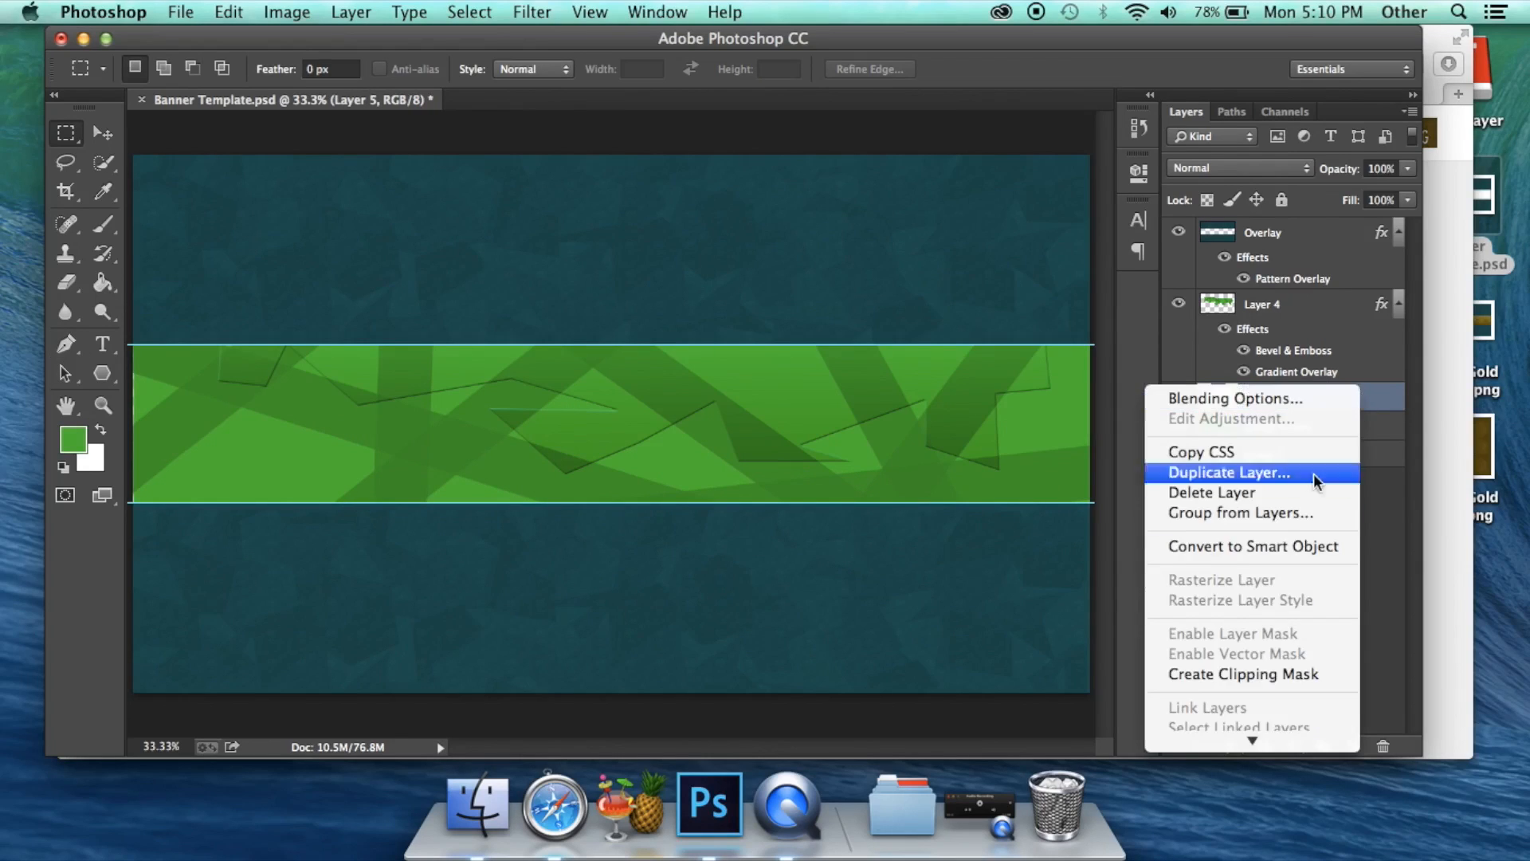
scroll(1198, 586, "down", 5)
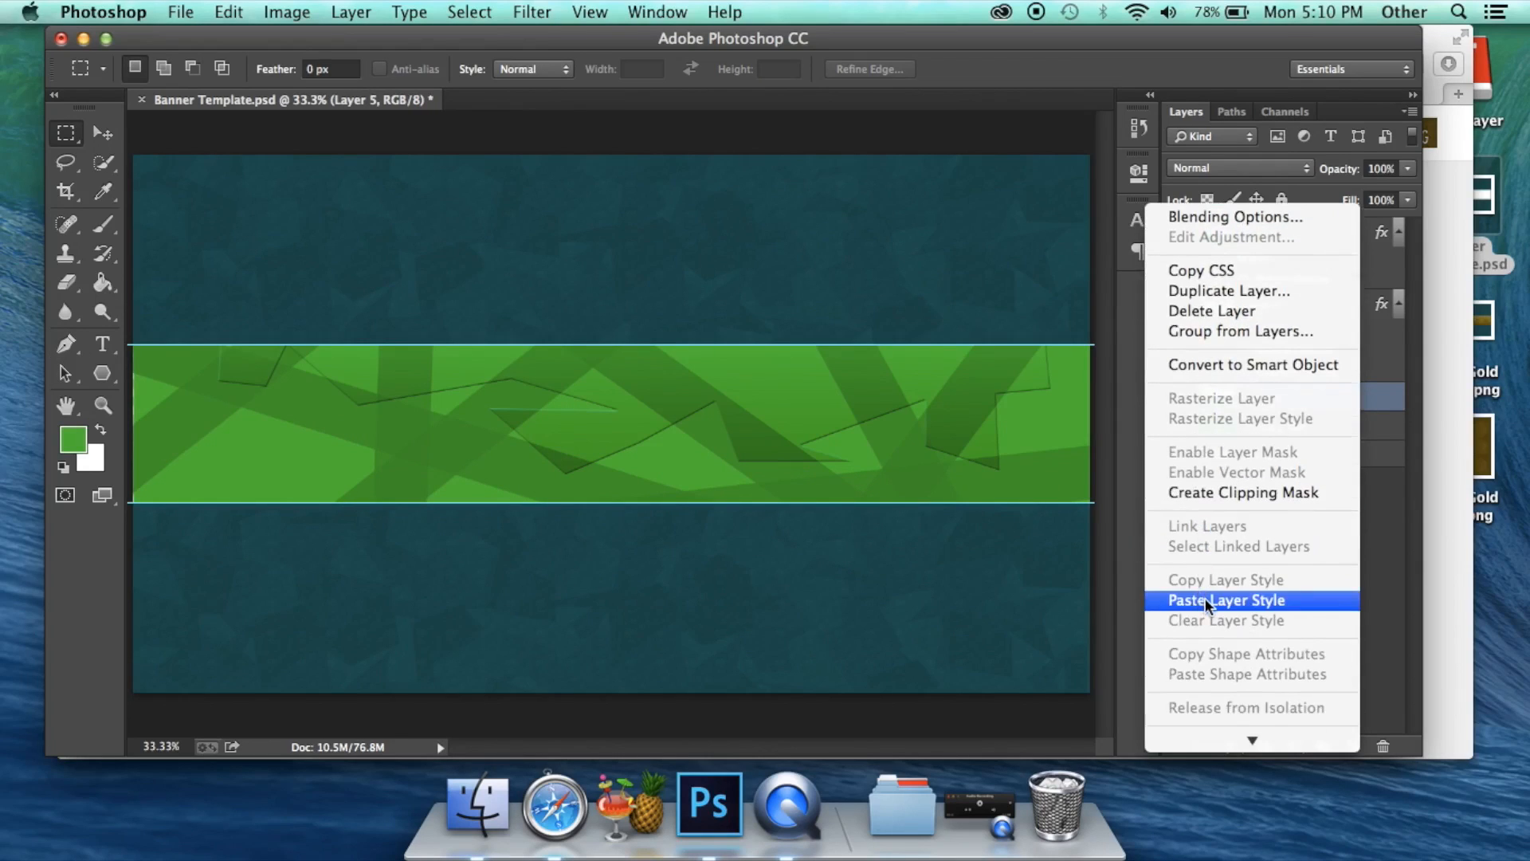
left_click(1206, 599)
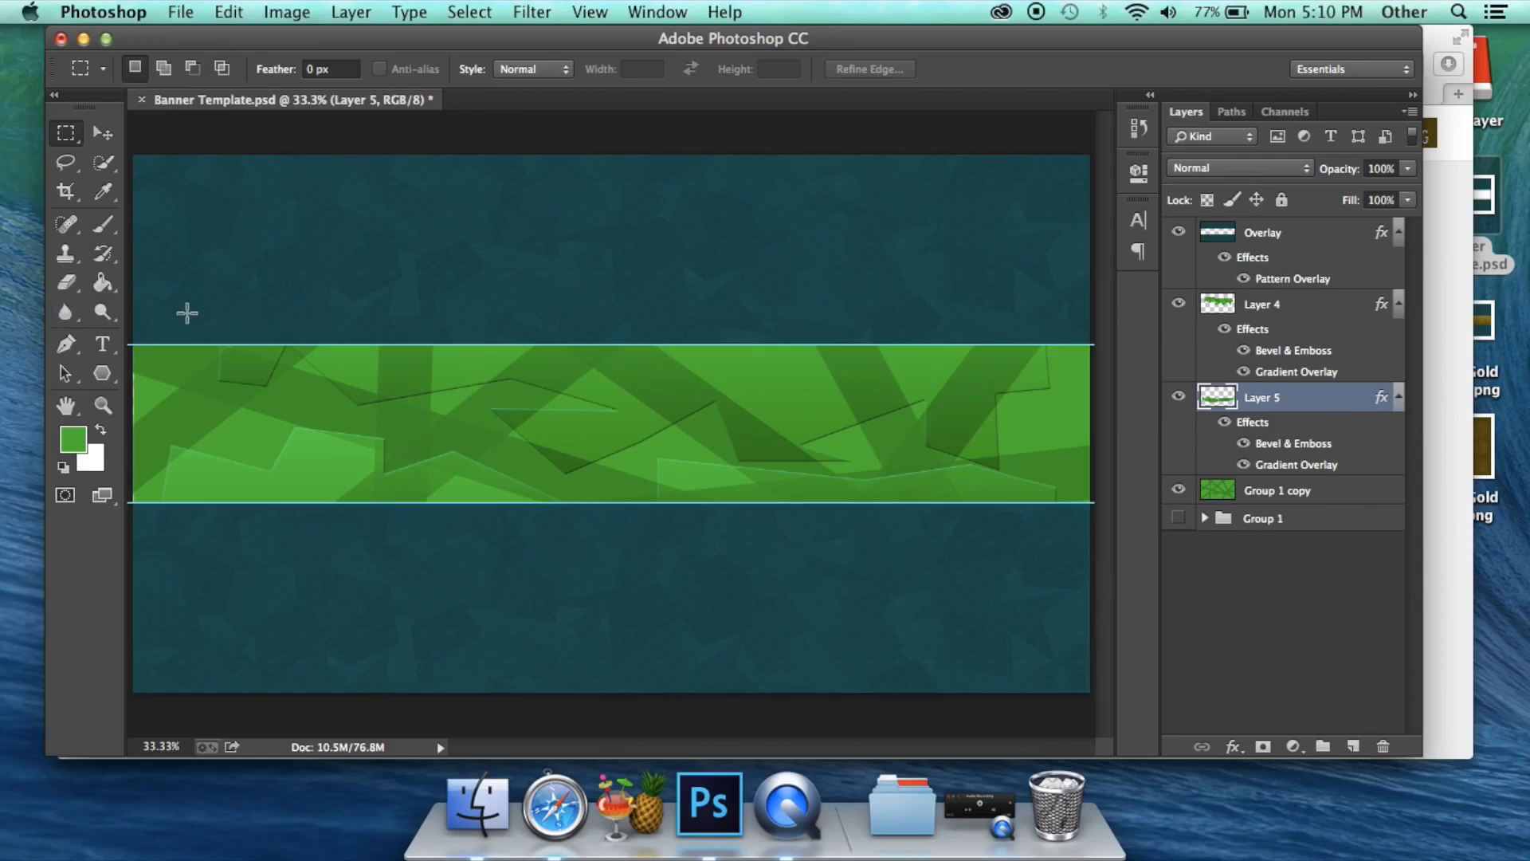
- Draw a closed jagged, partly curved path with the Pen tool across the green band's left and middle, closing across the teal area above it
key("p")
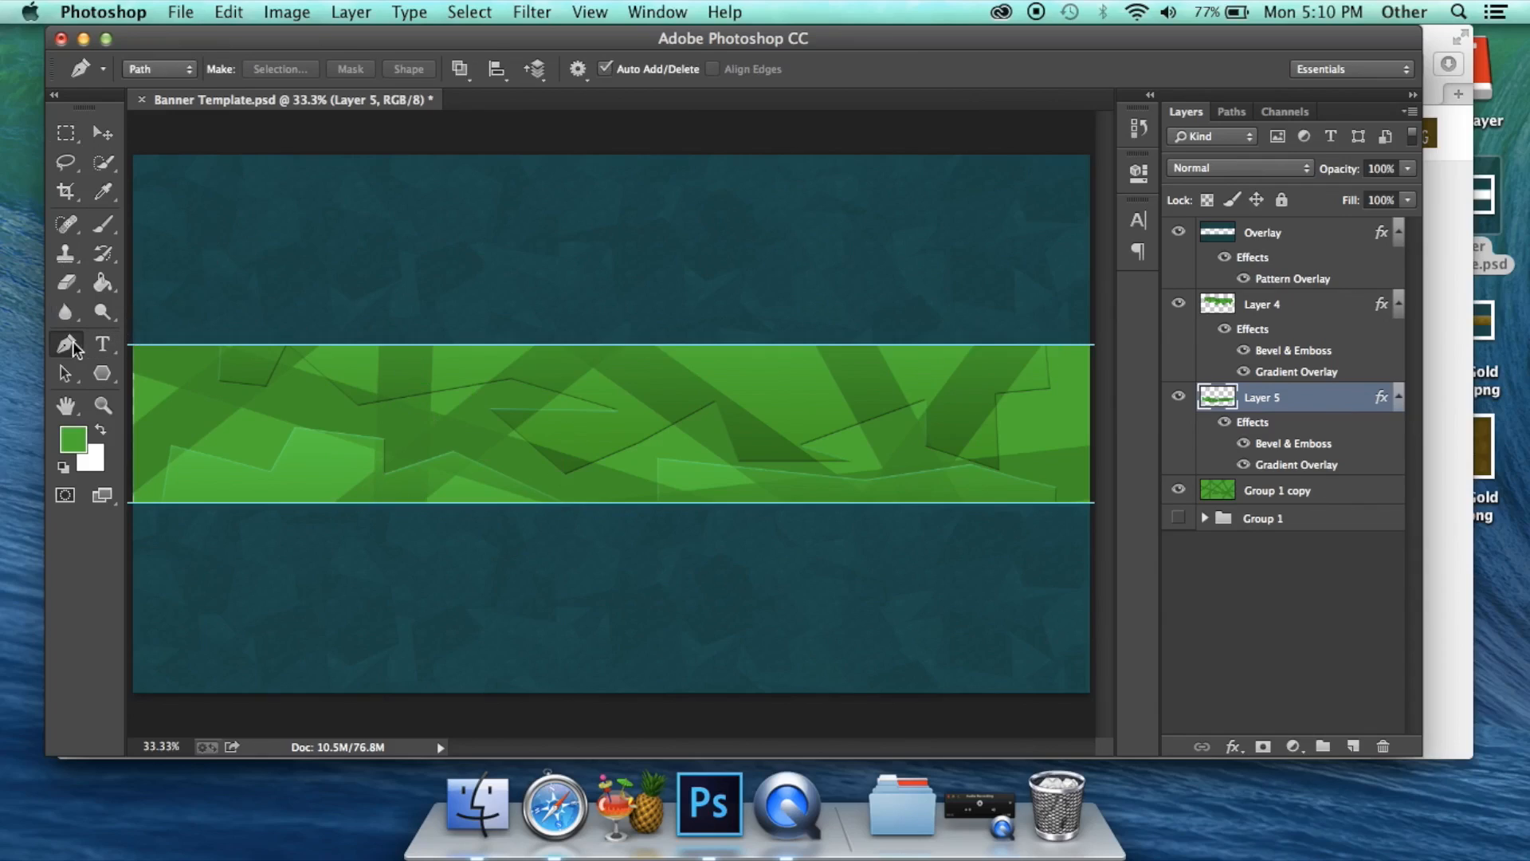
left_click(156, 328)
left_click(156, 368)
left_click(178, 441)
left_click(206, 376)
left_click(220, 468)
left_click(294, 463)
left_click(264, 370)
left_click(350, 400)
left_click(340, 457)
left_click(373, 455)
left_click(444, 420)
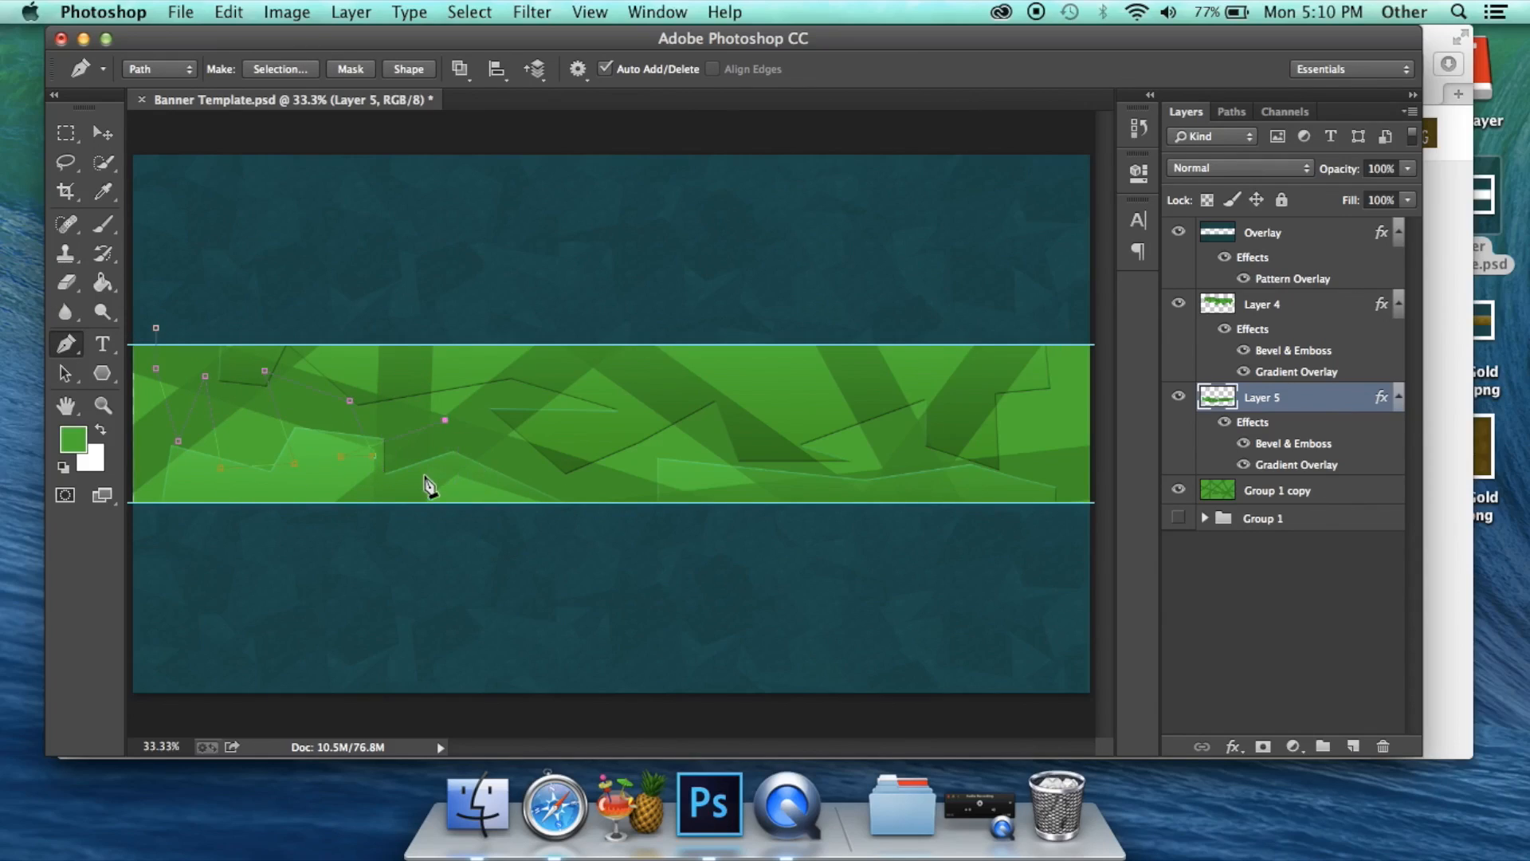
left_click(466, 474)
left_click(466, 406)
left_click(539, 470)
left_click(655, 400)
left_click(841, 452)
left_click(941, 405)
left_click(882, 344)
left_click(806, 366)
left_click(753, 367)
left_click(688, 324)
left_click(519, 243)
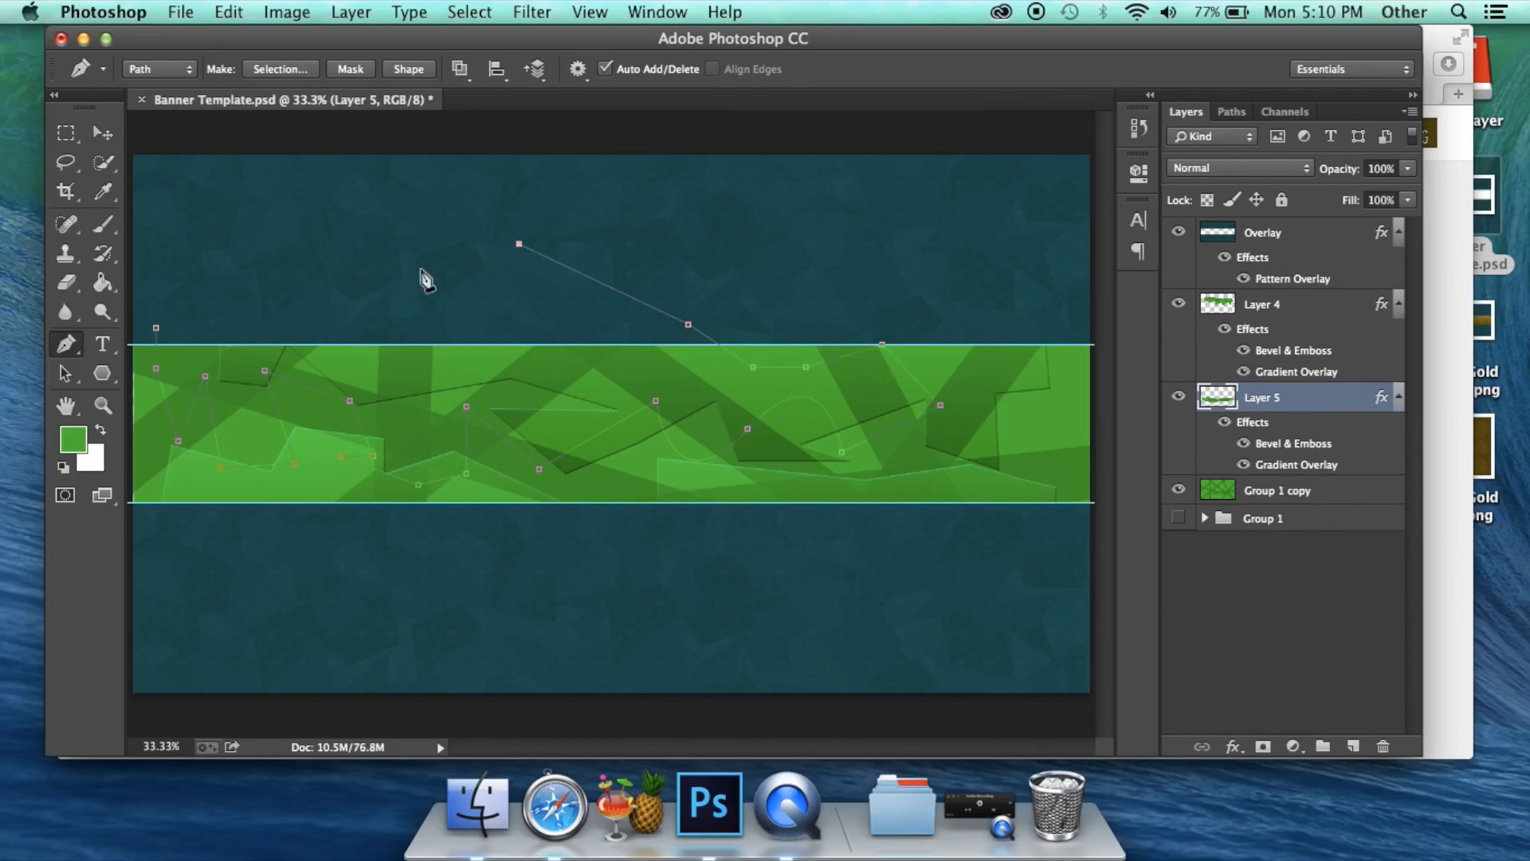
left_click(156, 328)
- Convert the jagged path above the band's left and middle into a new selection with a feather radius of 0 pixels
right_click(472, 282)
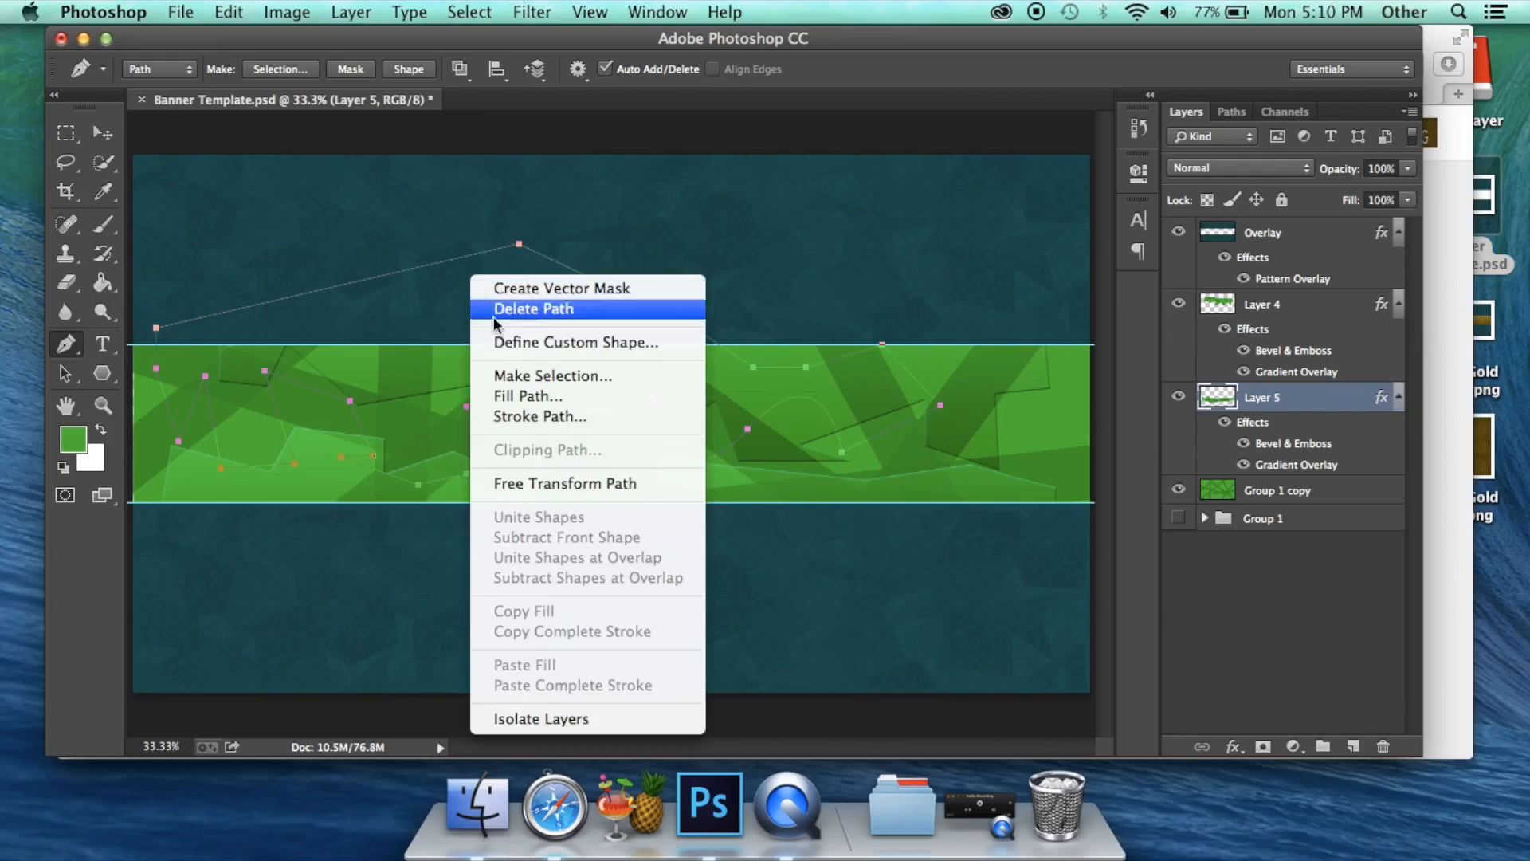
left_click(594, 377)
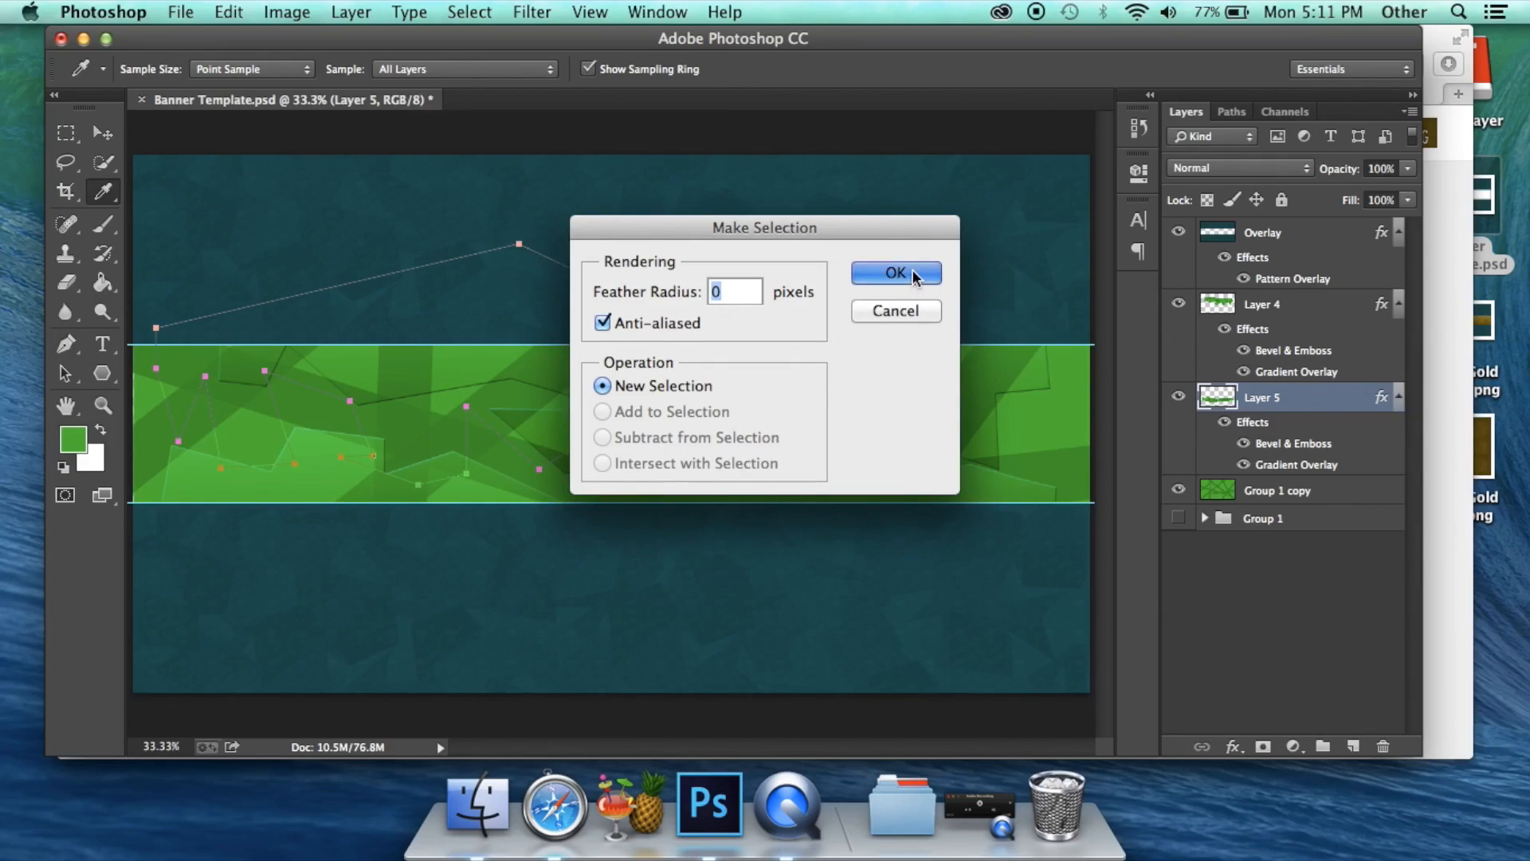
left_click(896, 274)
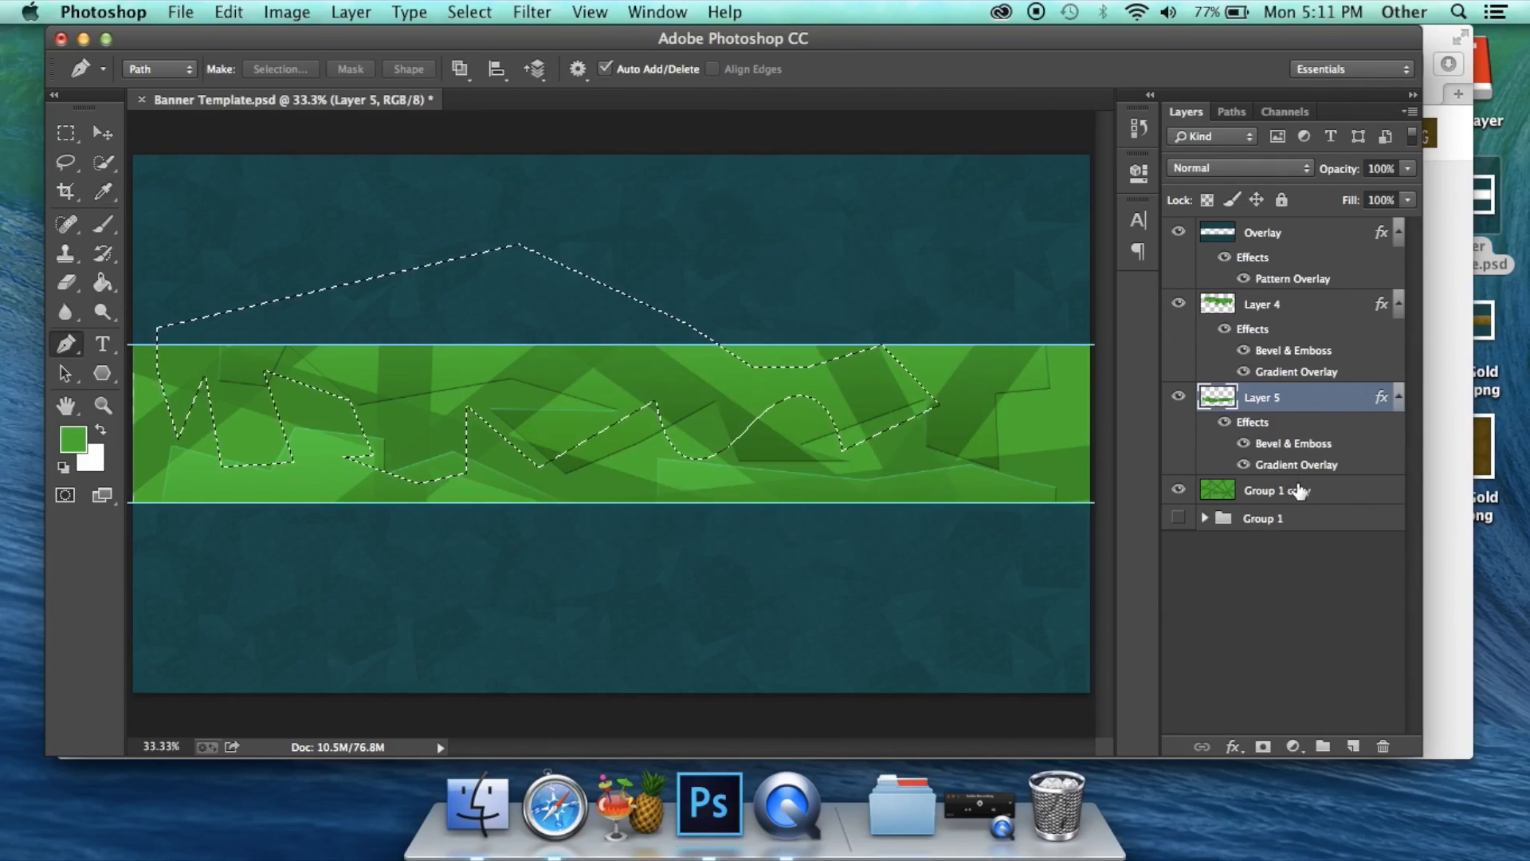
- Copy the artwork inside the jagged selection from Group 1 copy onto a new layer
left_click(1299, 491)
left_click(62, 136)
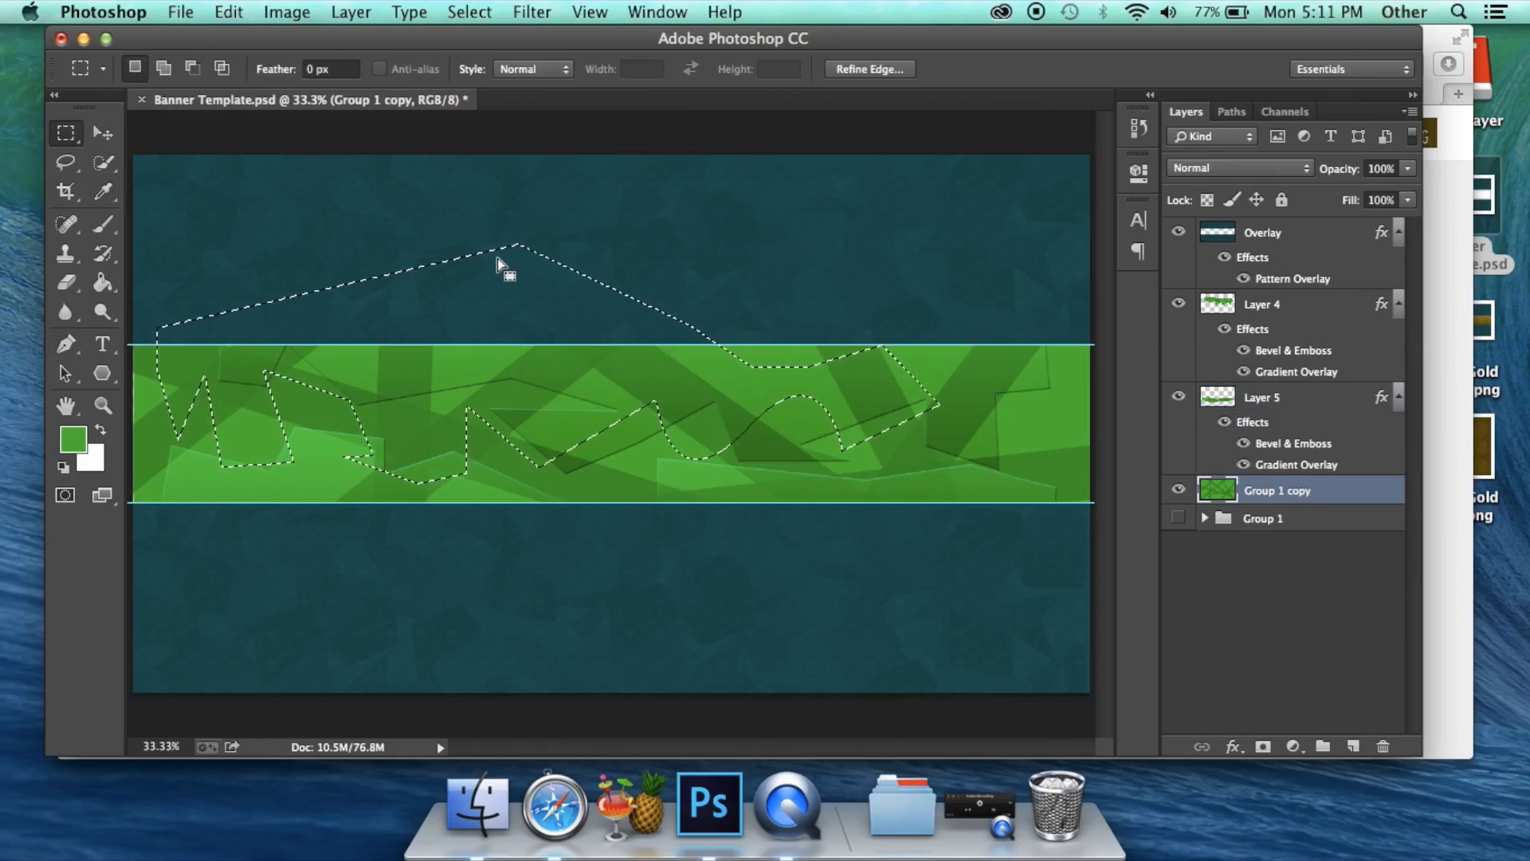
right_click(526, 310)
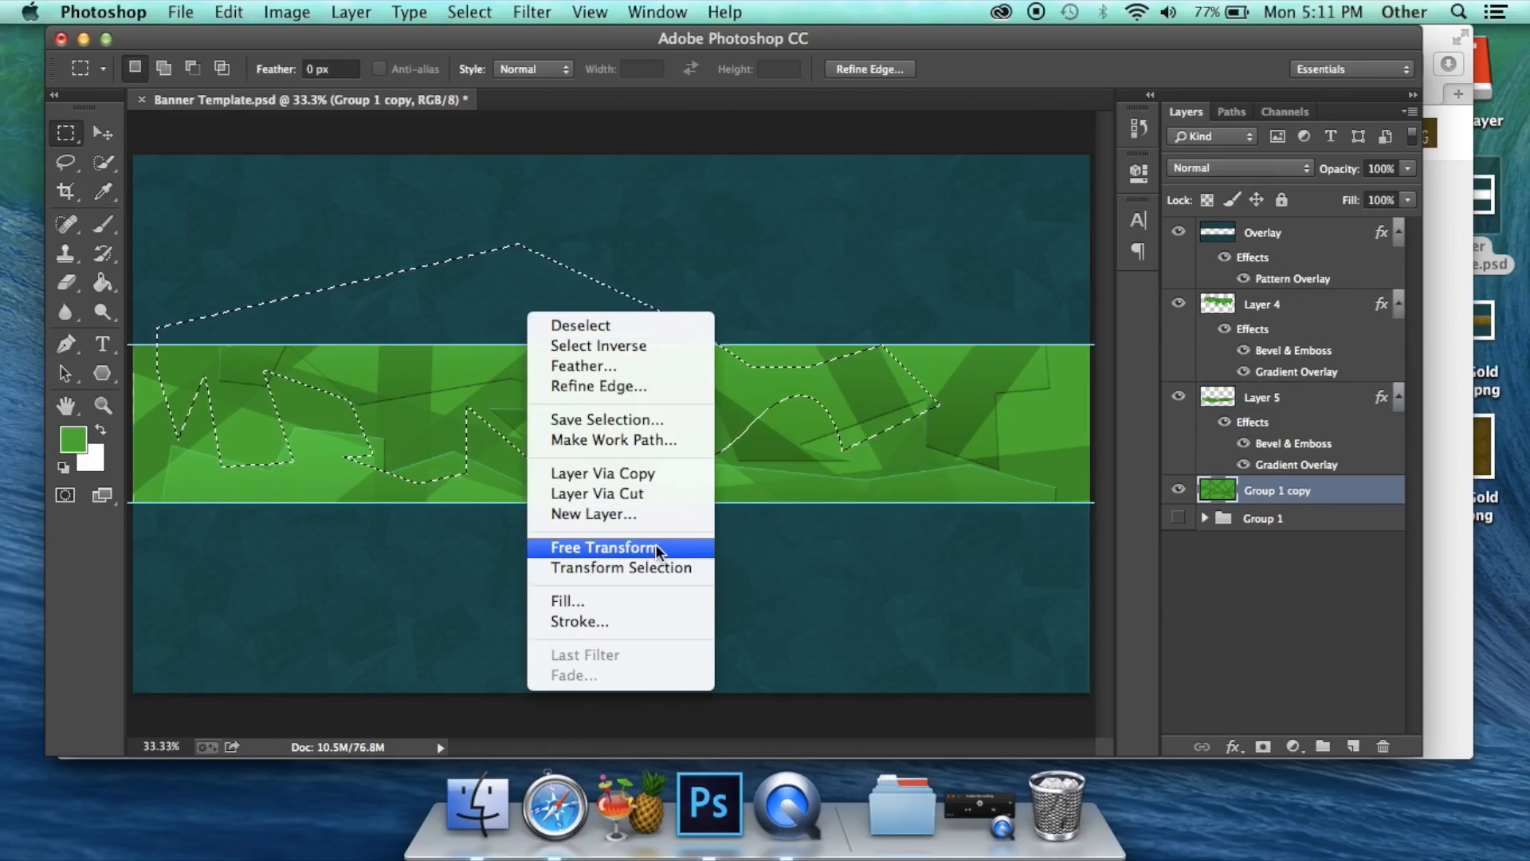
left_click(654, 482)
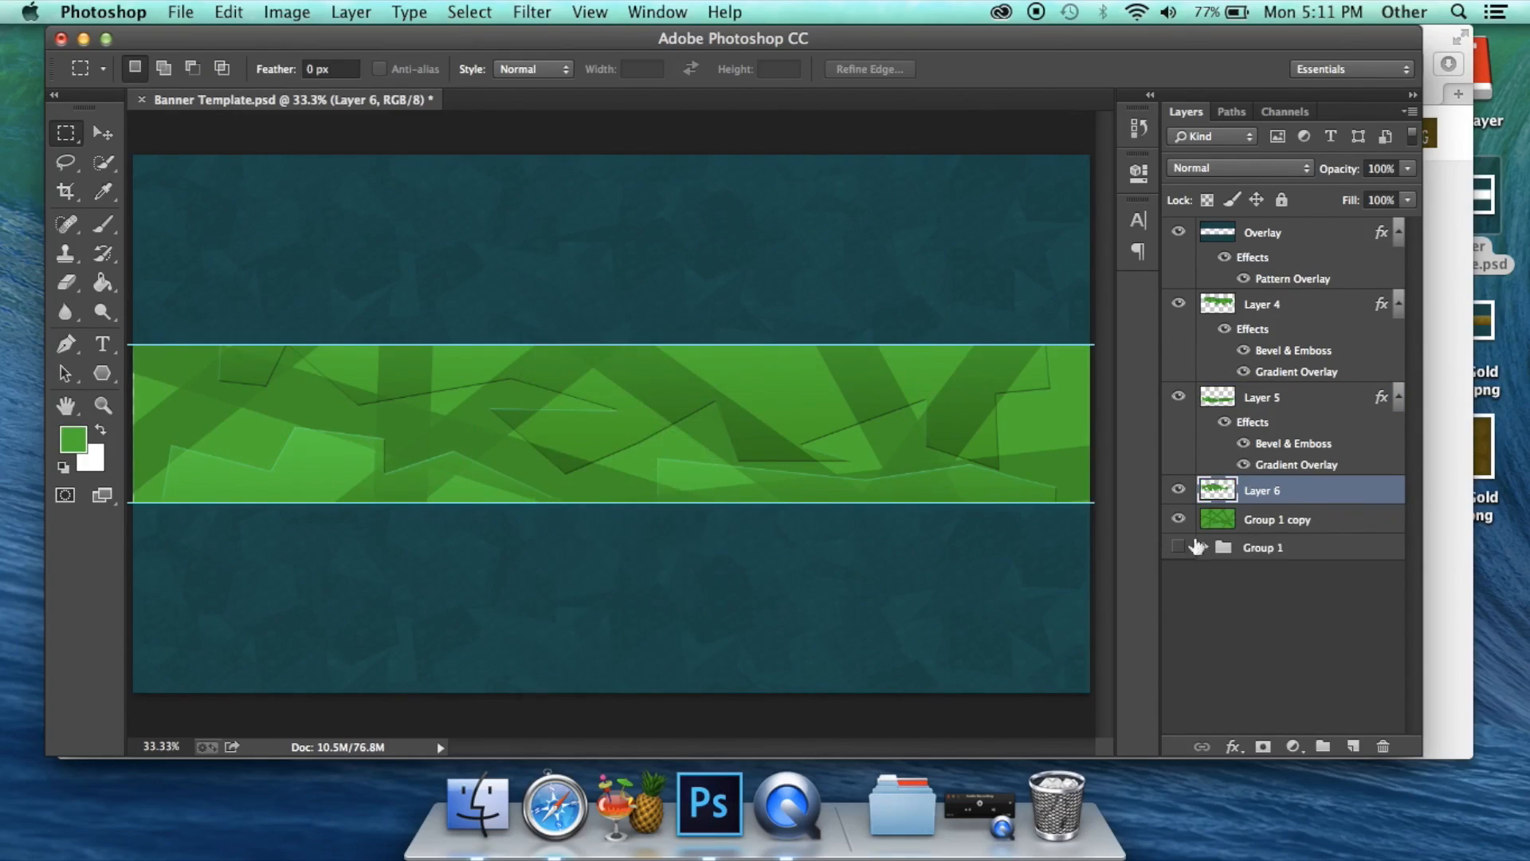
- Paste the copied bevel and gradient overlay style onto Layer 6
right_click(1374, 494)
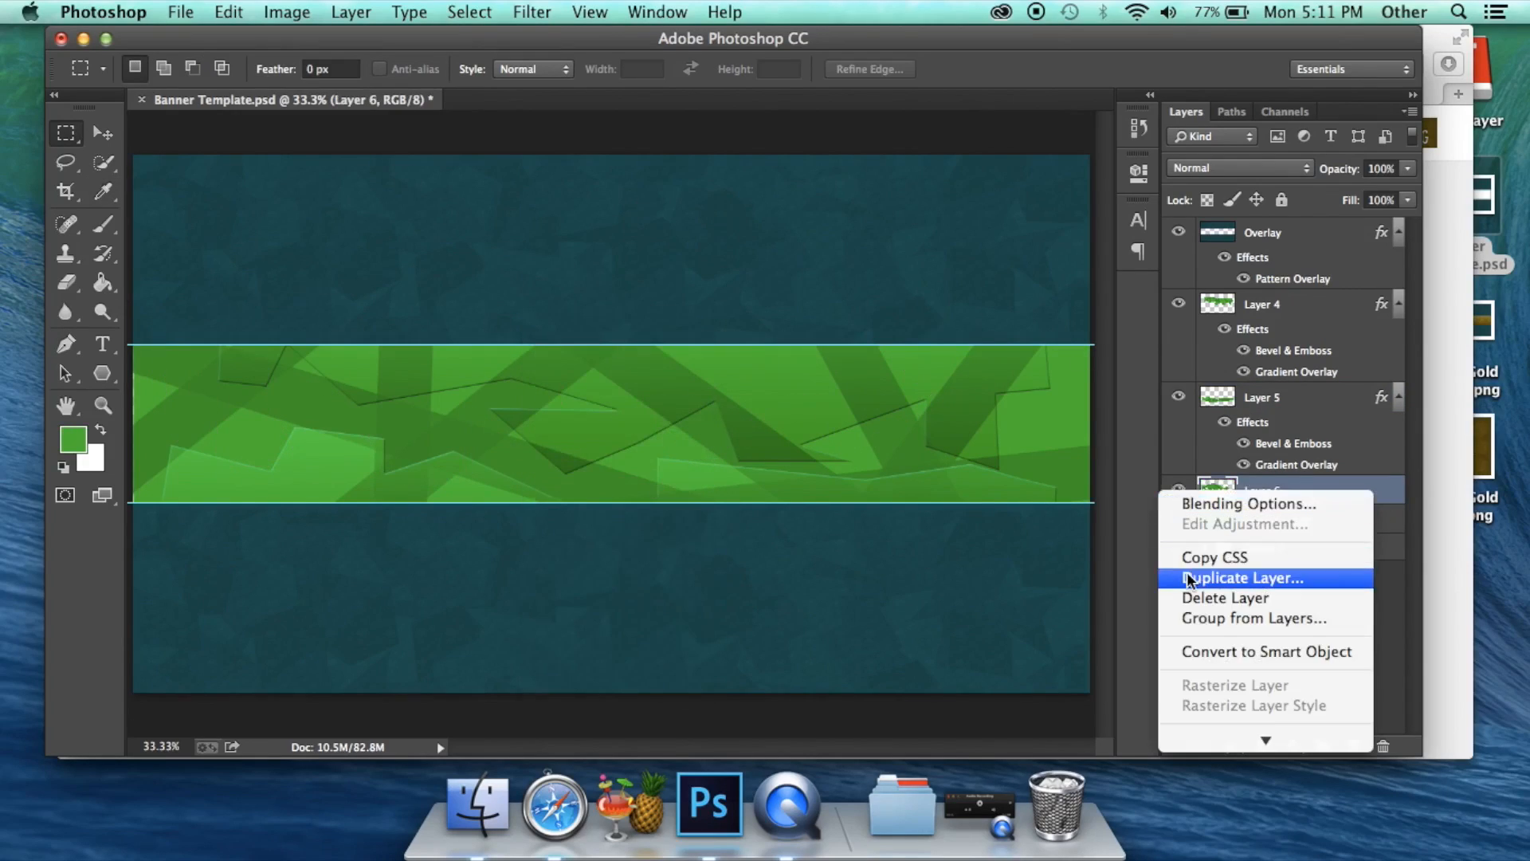
scroll(1208, 666, "down", 3)
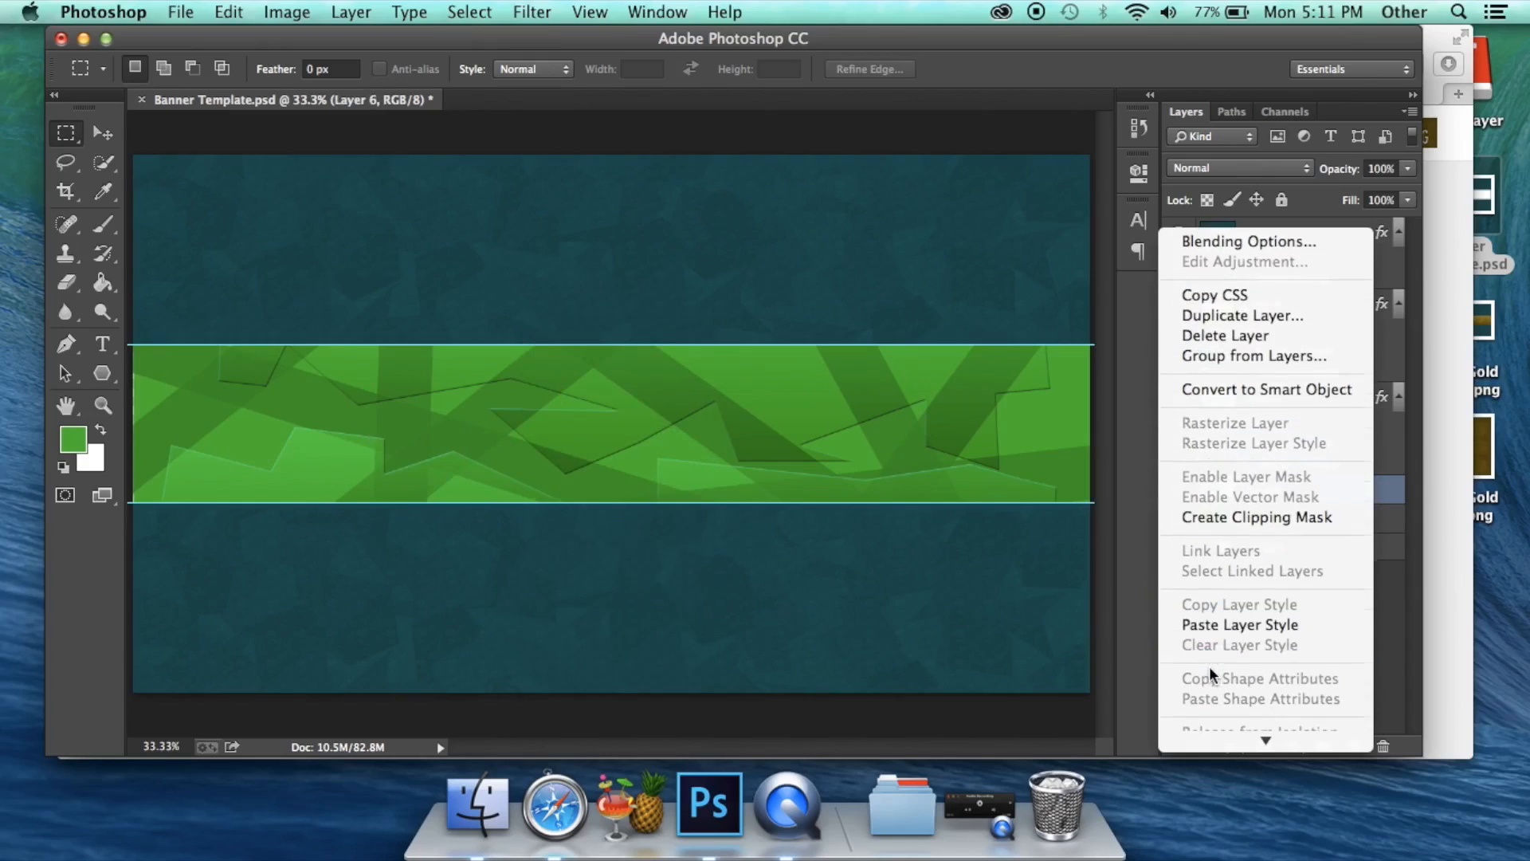
left_click(1221, 624)
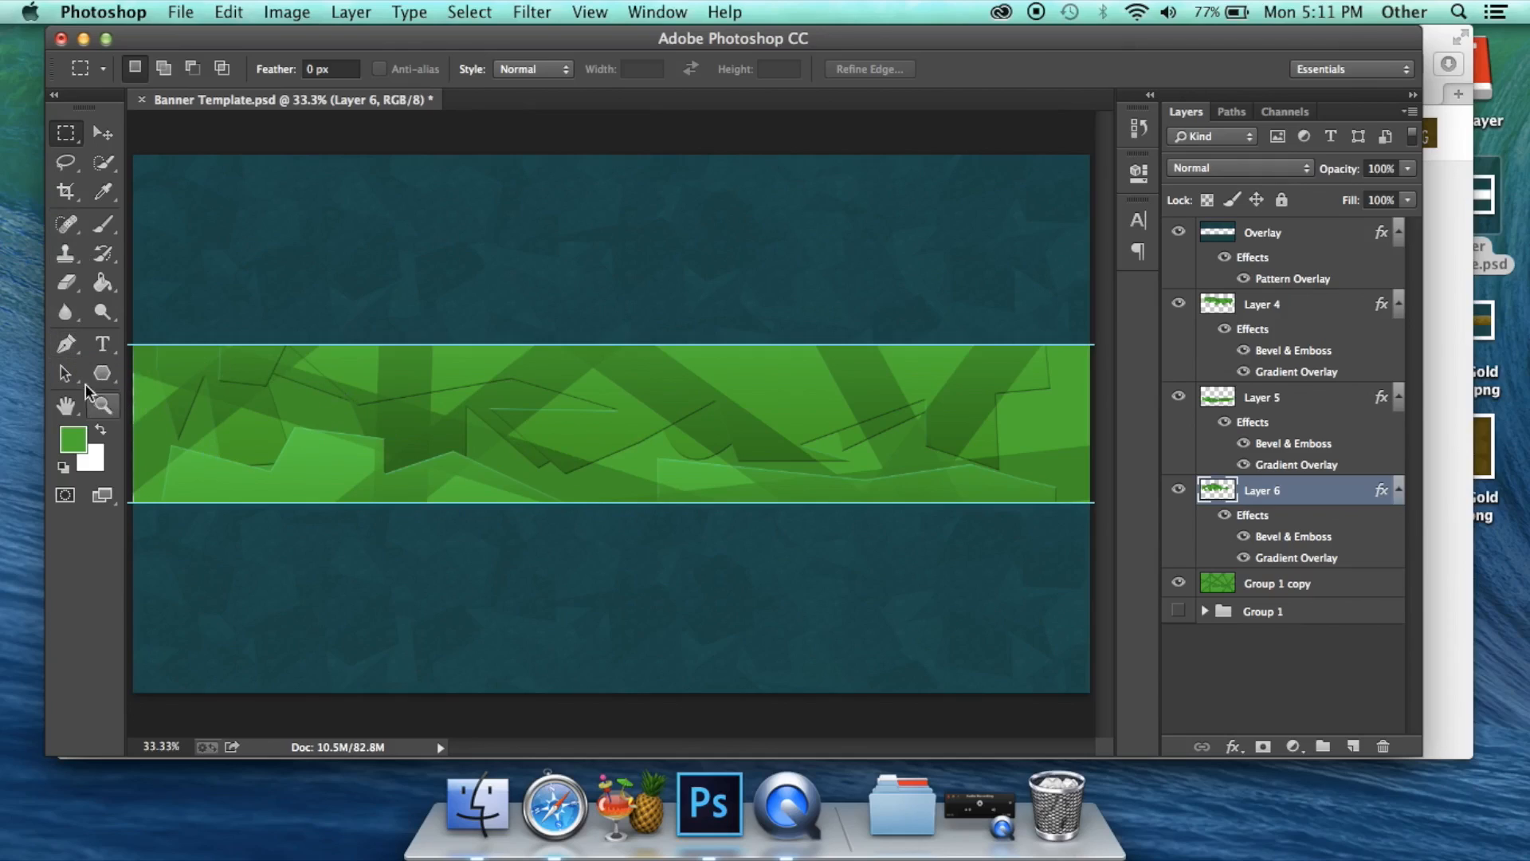
- With Group 1 copy active, draw a closed jagged path over the green band's right half with the Pen tool, closing in the teal area below
left_click(69, 347)
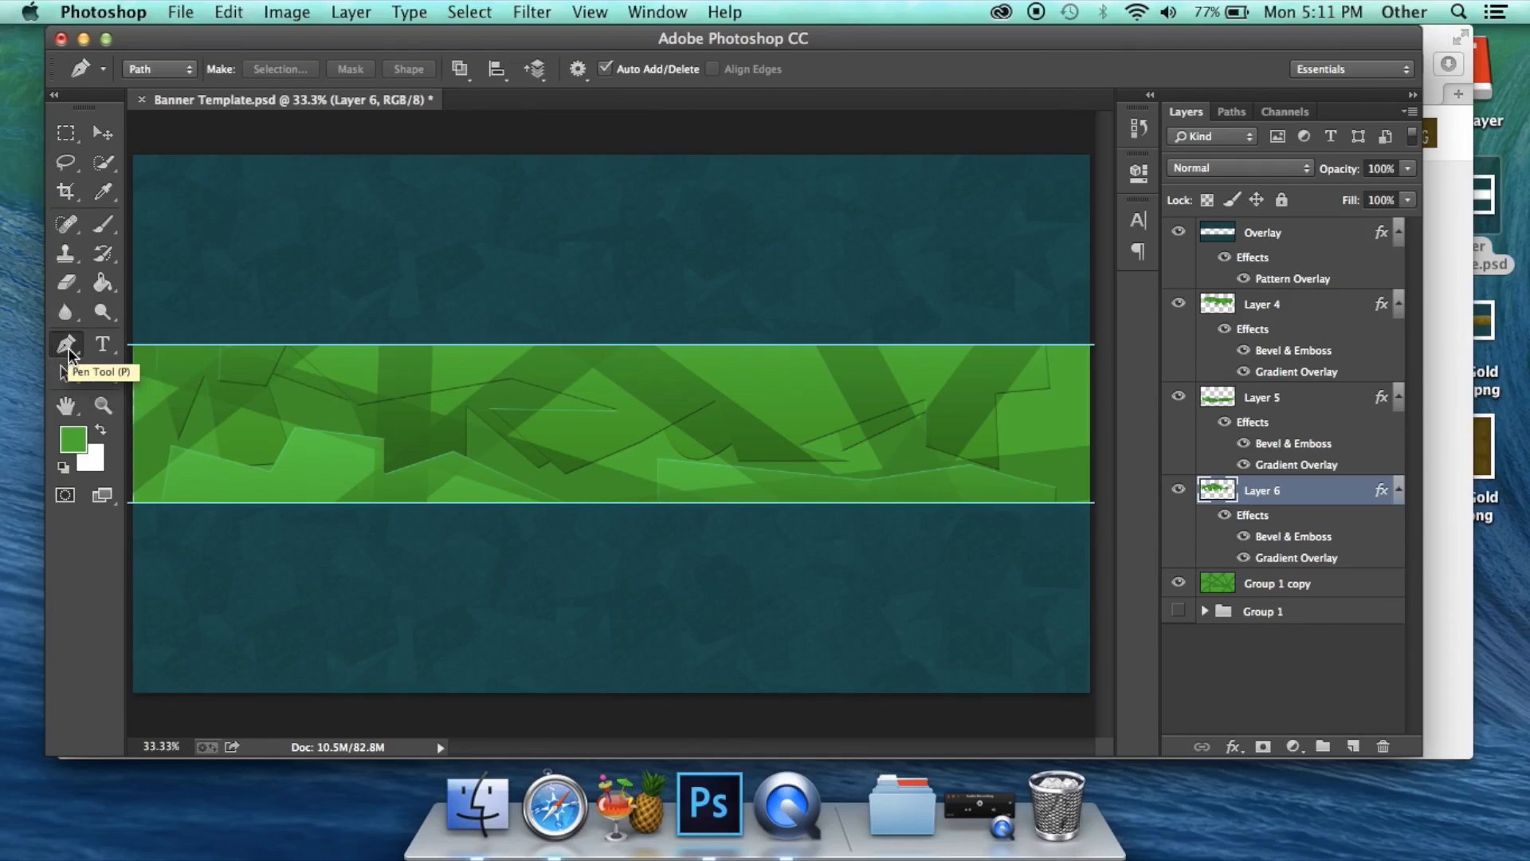
left_click(1319, 589)
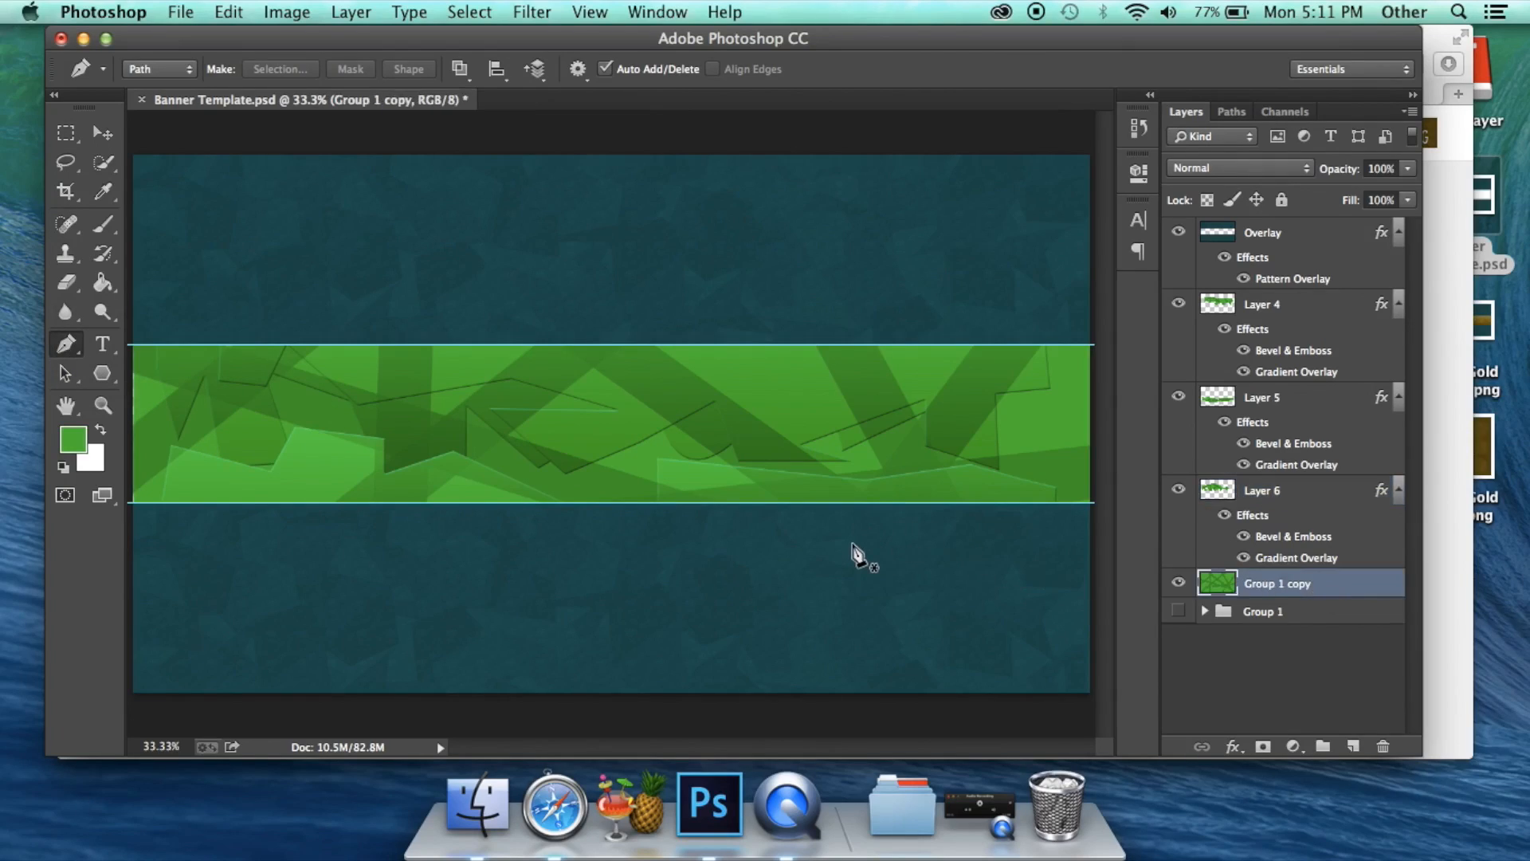
left_click(768, 554)
left_click(757, 529)
left_click(726, 494)
left_click(571, 474)
left_click(630, 401)
left_click(761, 419)
left_click(875, 447)
left_click(903, 399)
left_click(957, 437)
left_click(995, 488)
left_click(995, 390)
left_click(1048, 397)
left_click(1051, 431)
left_click(1030, 432)
left_click(1073, 437)
left_click(1062, 454)
left_click(1081, 490)
left_click(1031, 484)
left_click(1030, 528)
left_click(769, 554)
- Convert the jagged path over the band's right half into a selection
right_click(833, 490)
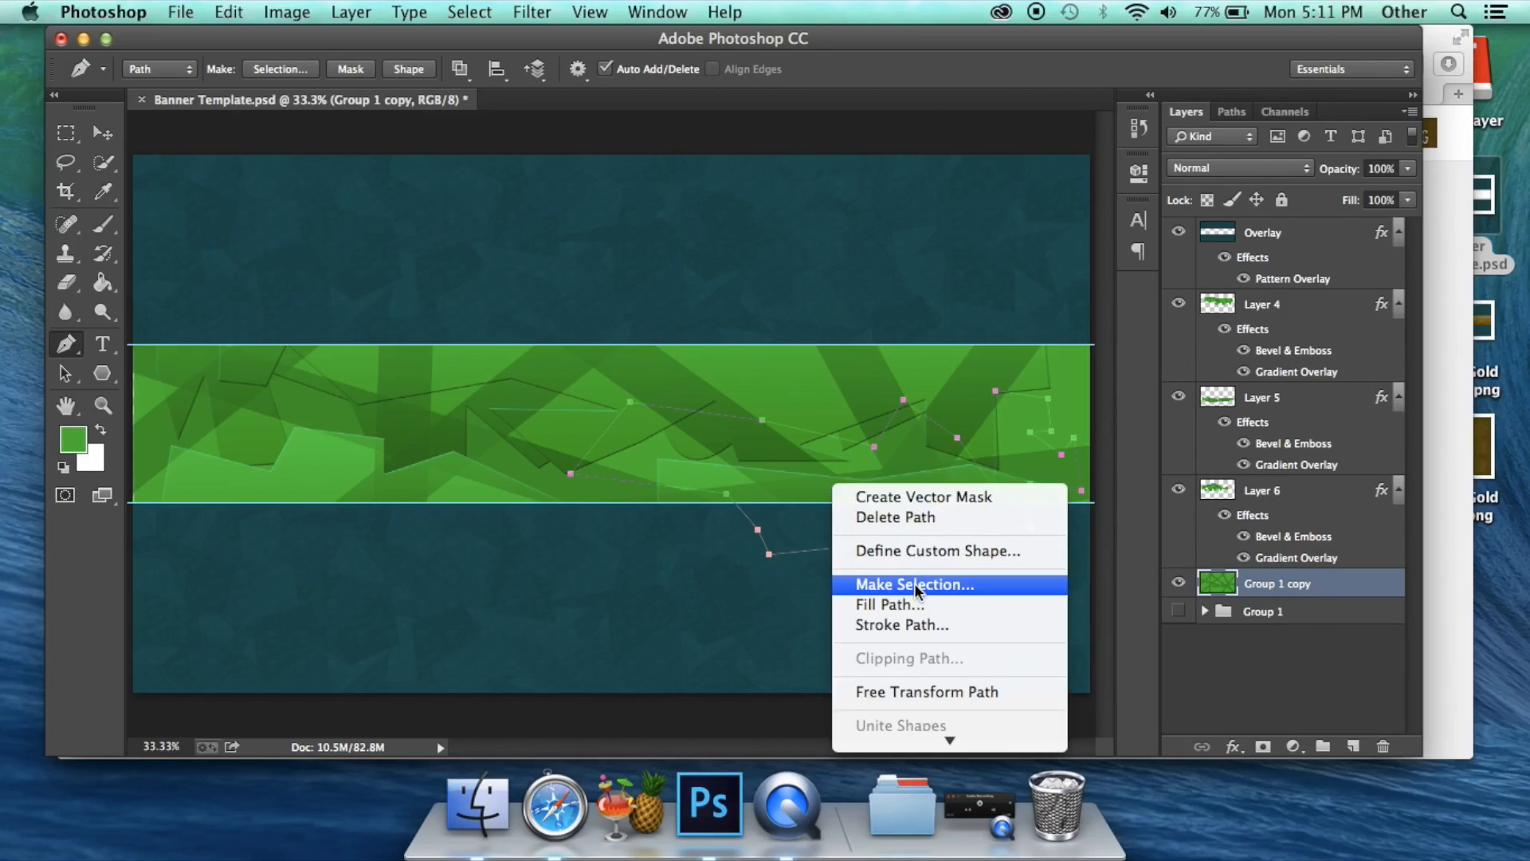
left_click(915, 581)
left_click(913, 279)
- Copy the right-half selection's artwork onto a new layer and paste the copied bevel and gradient overlay style onto it
key("m")
right_click(841, 505)
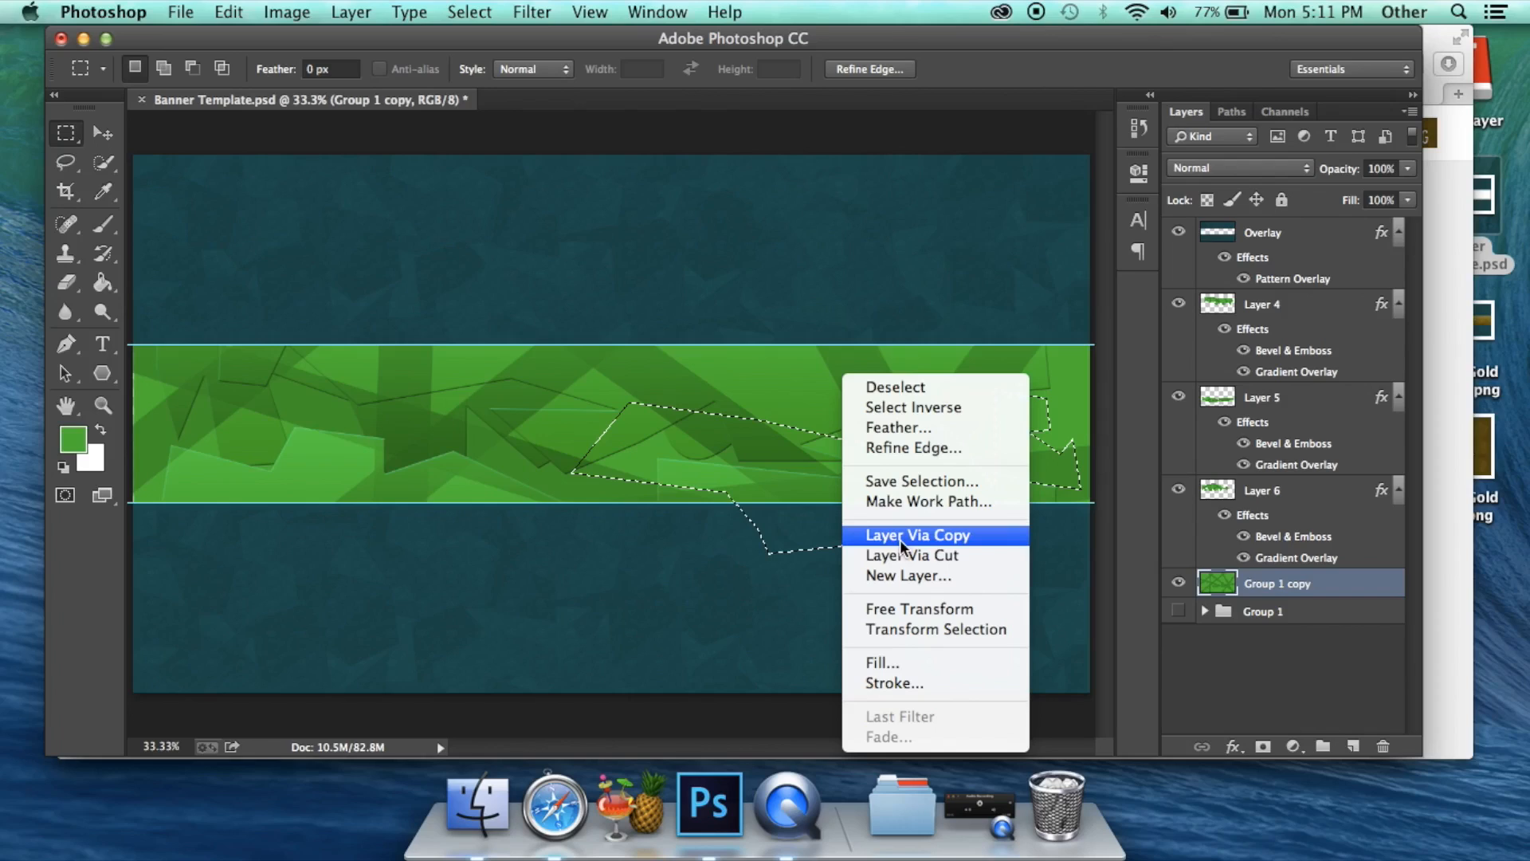
left_click(900, 539)
right_click(1330, 577)
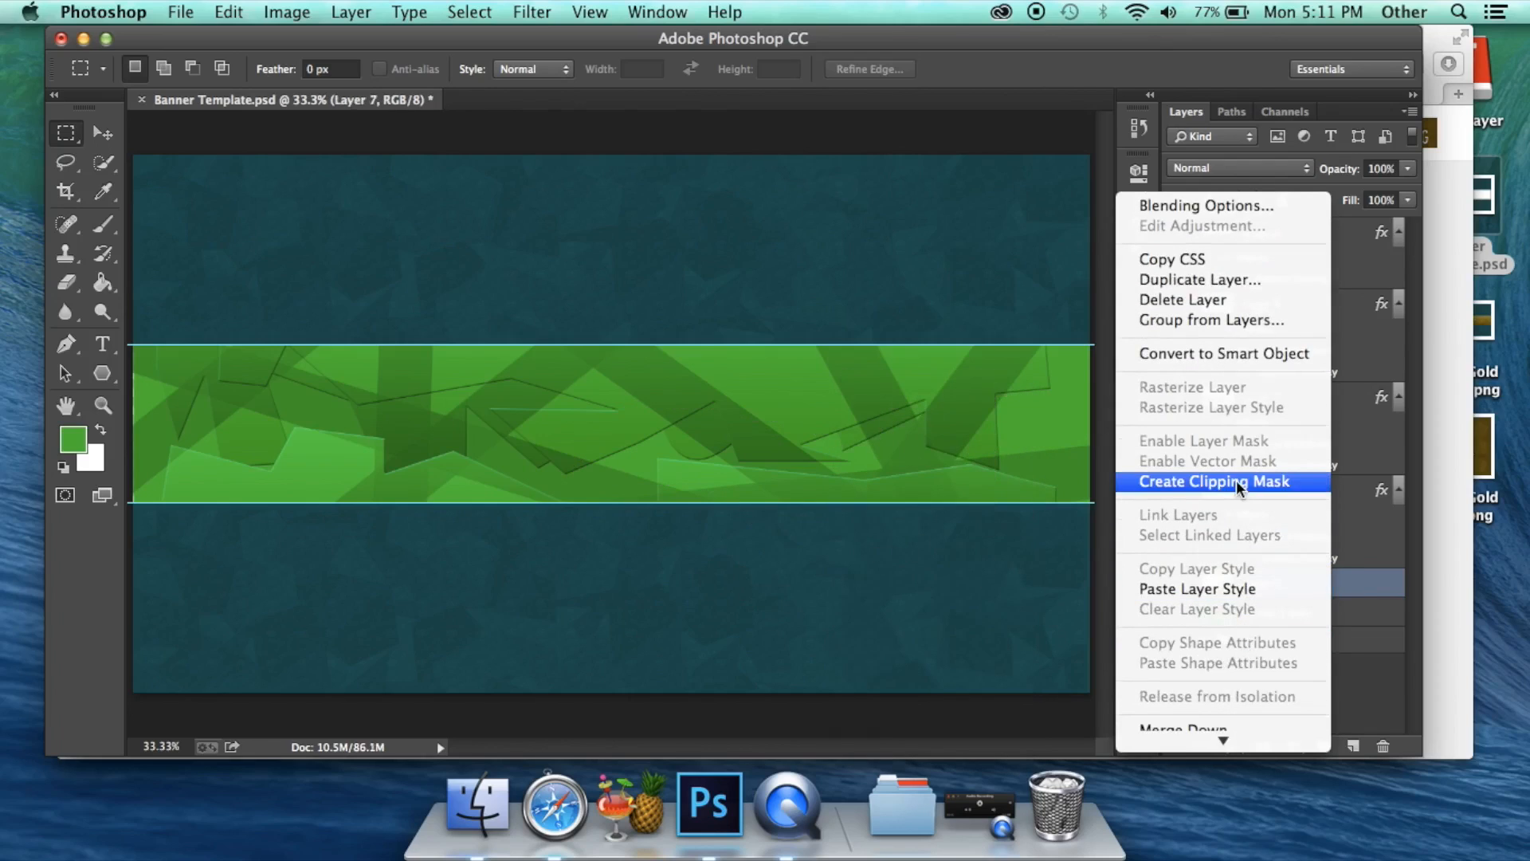
left_click(1234, 588)
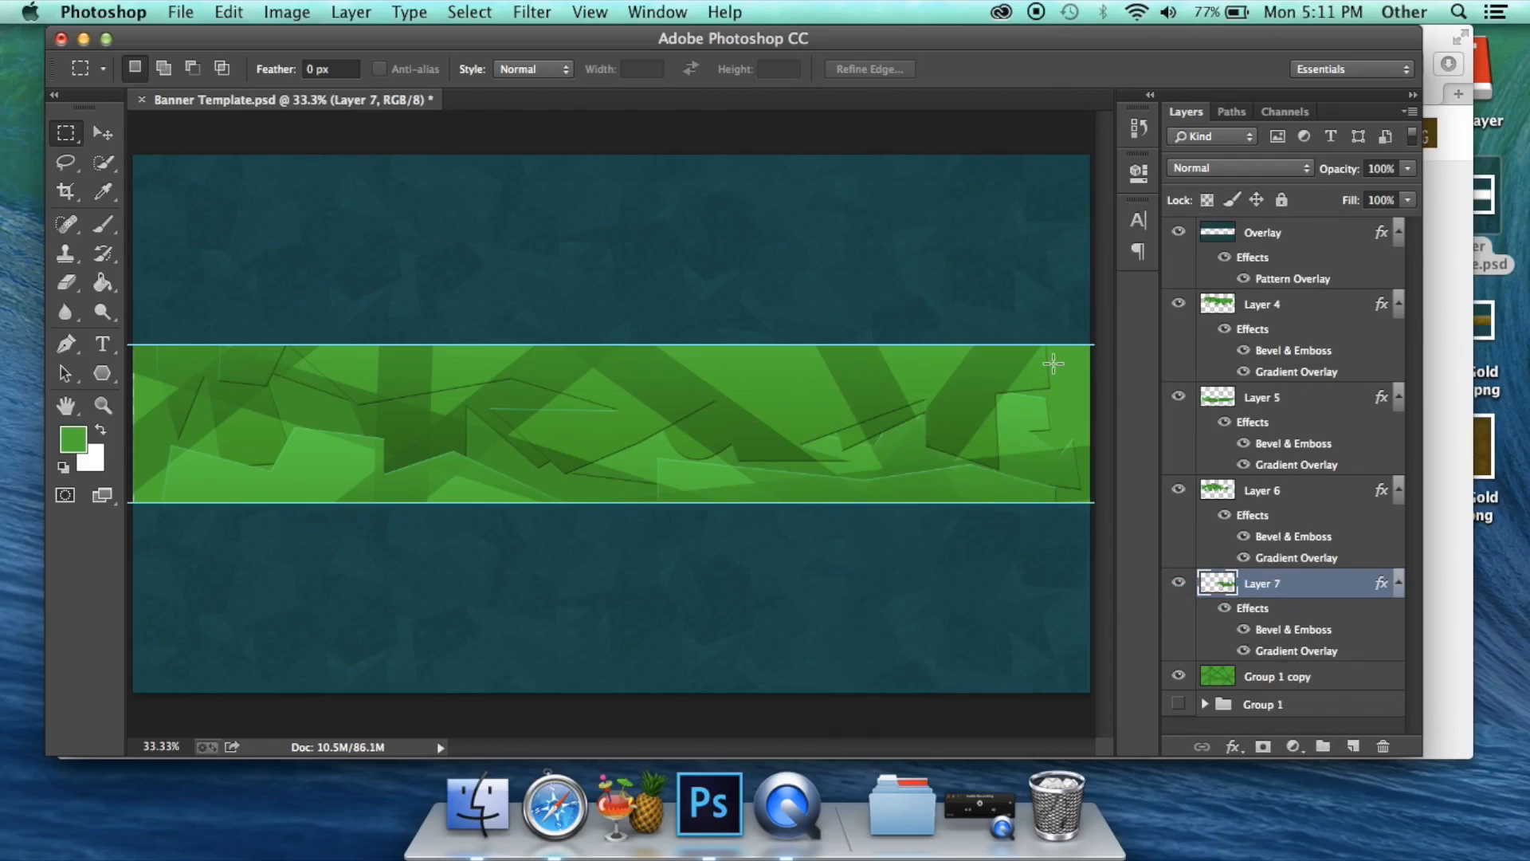
- Reorder the jagged layers beneath Overlay so they stack from top down as Layer 5, Layer 7, Layer 4 and Layer 6
left_click(102, 134)
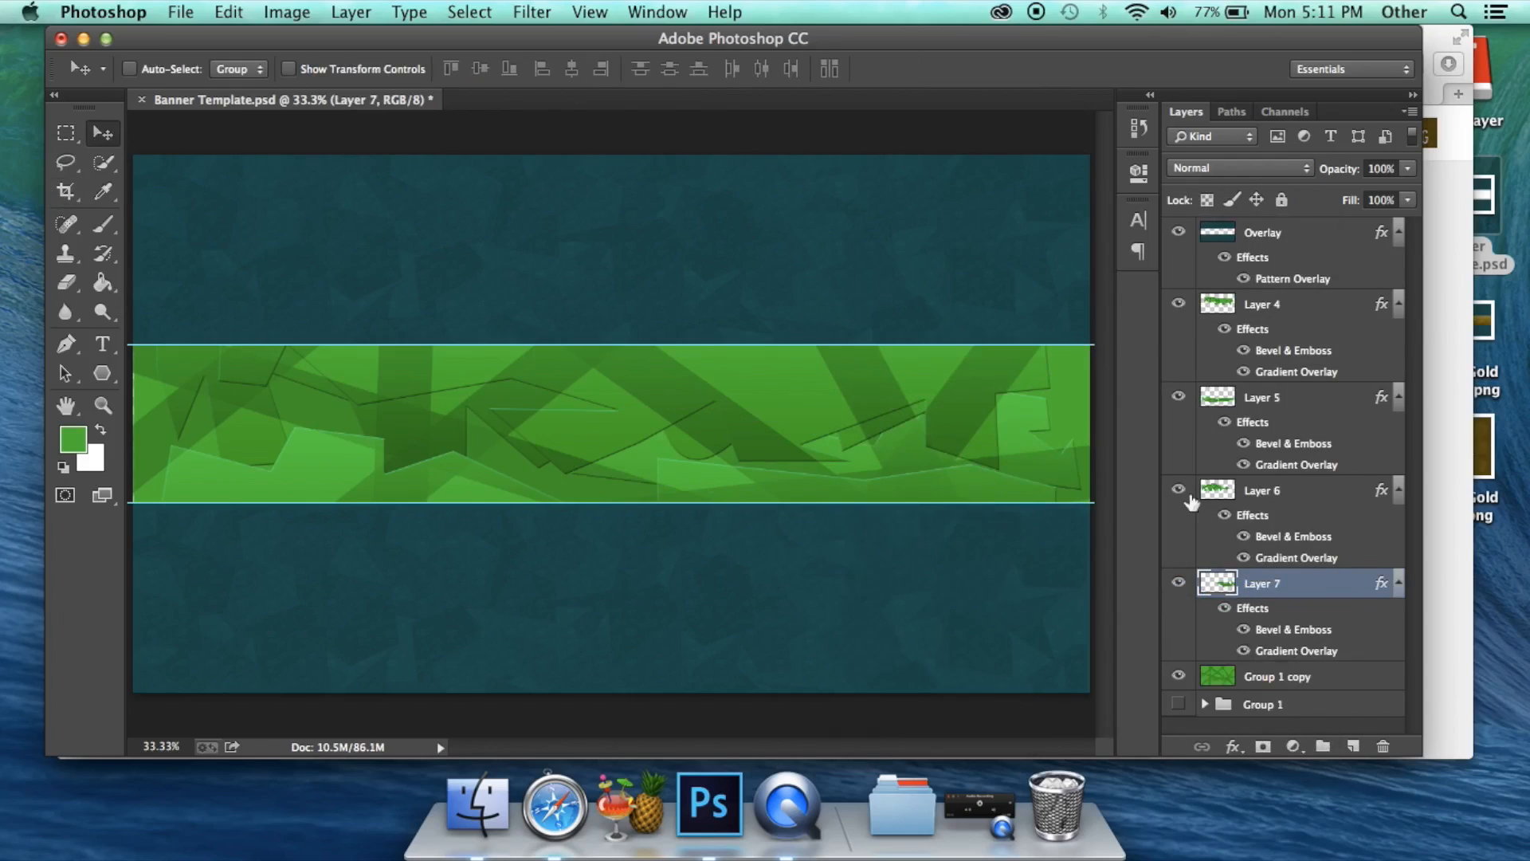
left_click_drag(1306, 586, 1309, 378)
left_click_drag(1280, 305, 1270, 470)
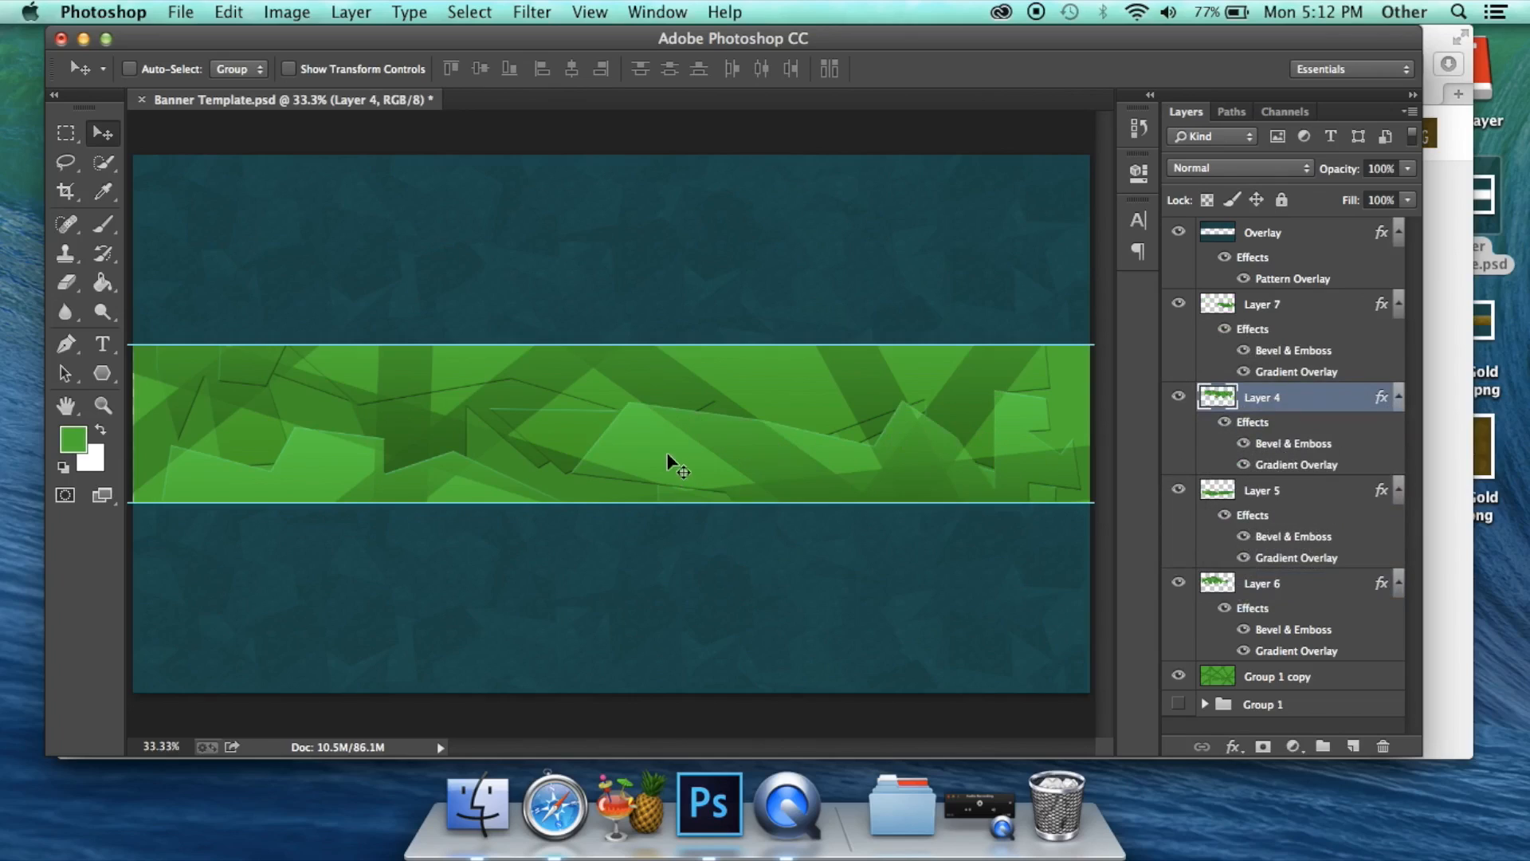
left_click_drag(1315, 496, 1299, 307)
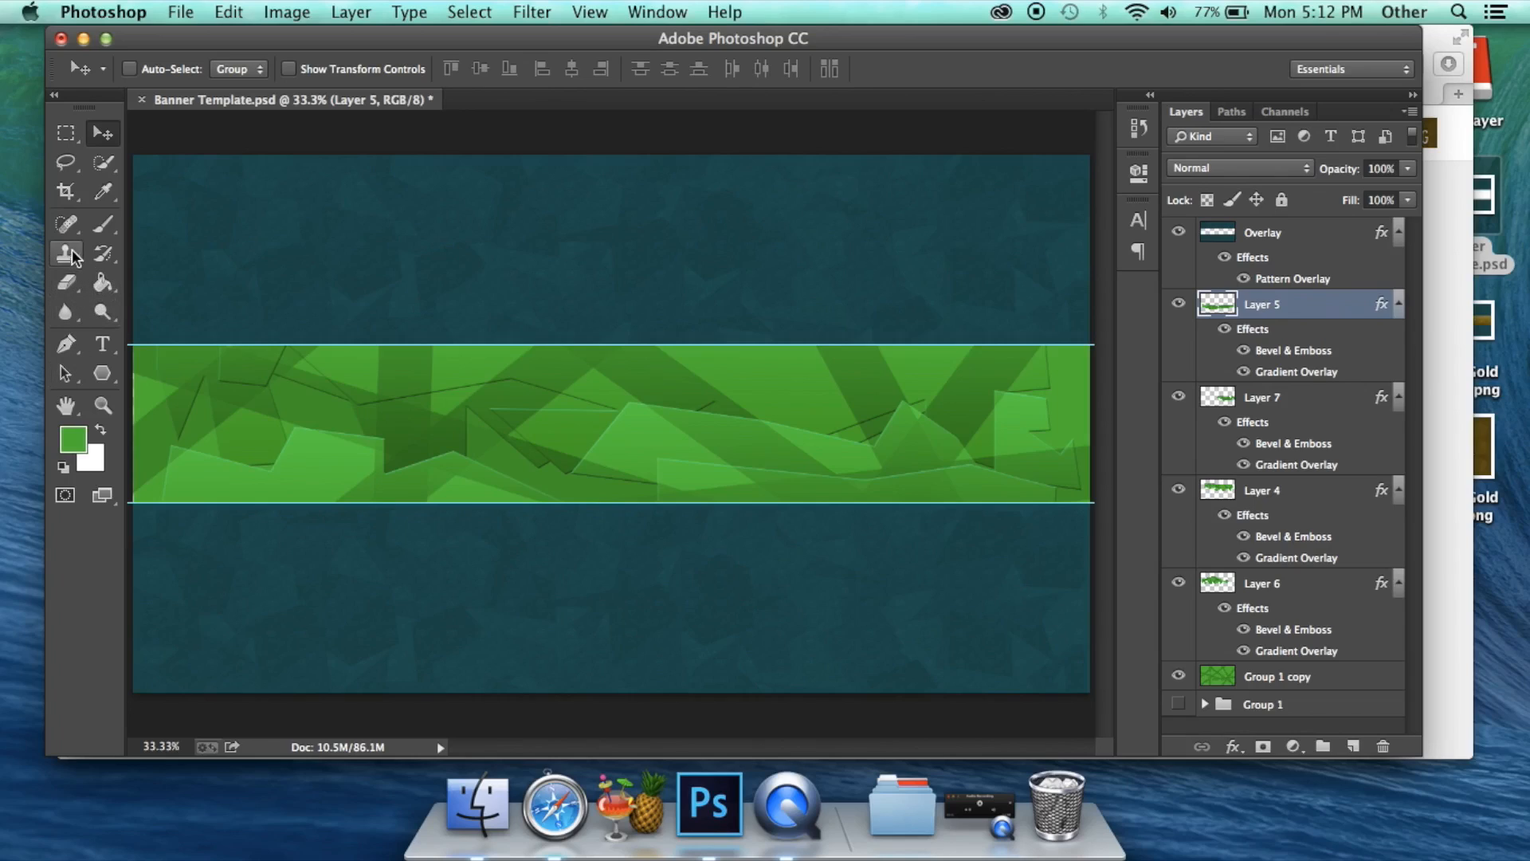
- Set the Brush tool's soft round tip to a size of 650 px
left_click(101, 226)
left_click(159, 70)
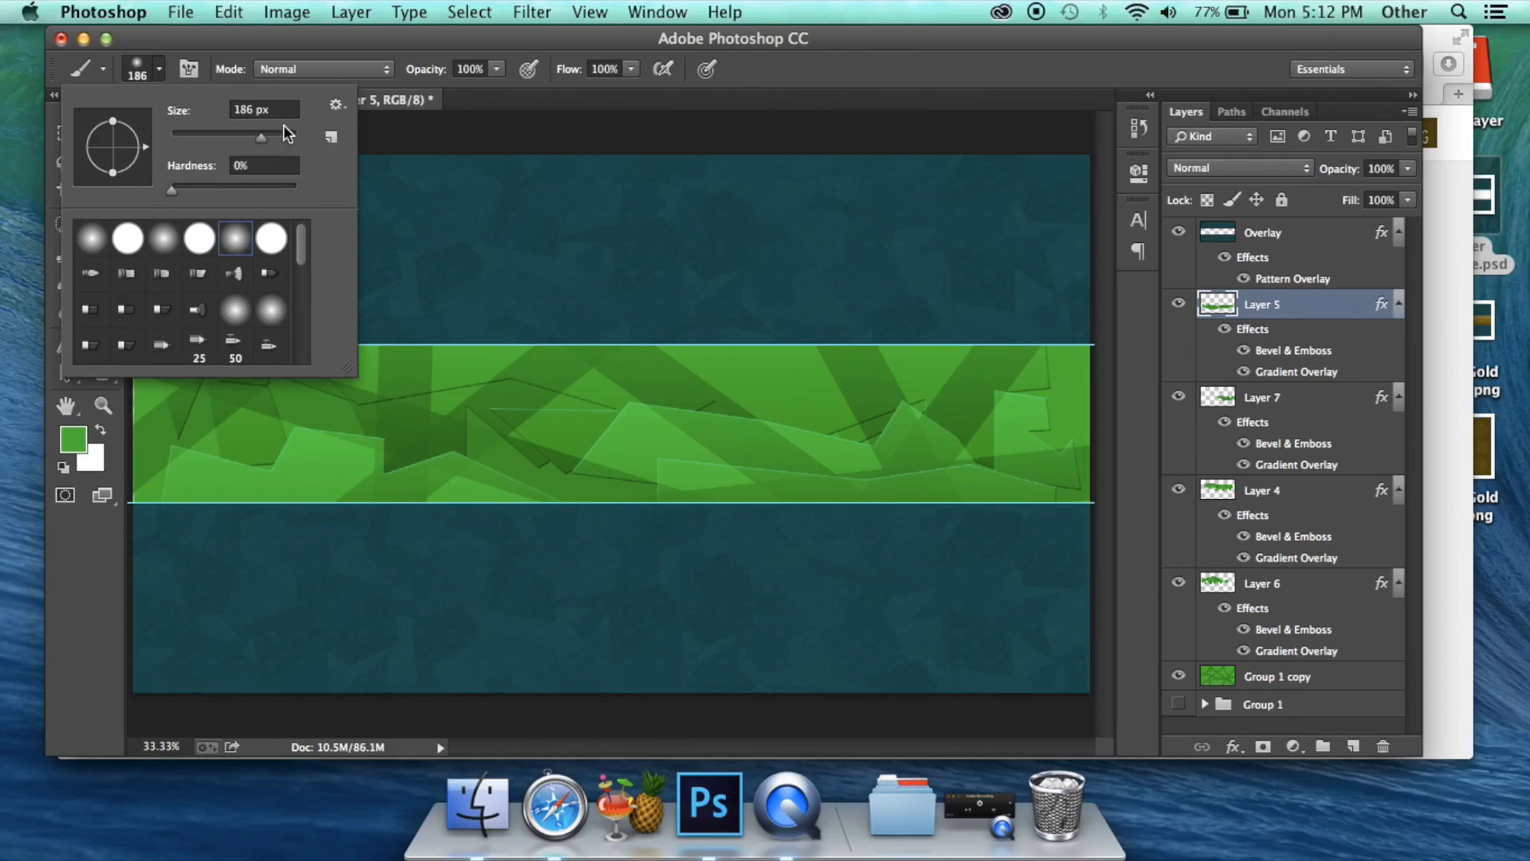
left_click(253, 111)
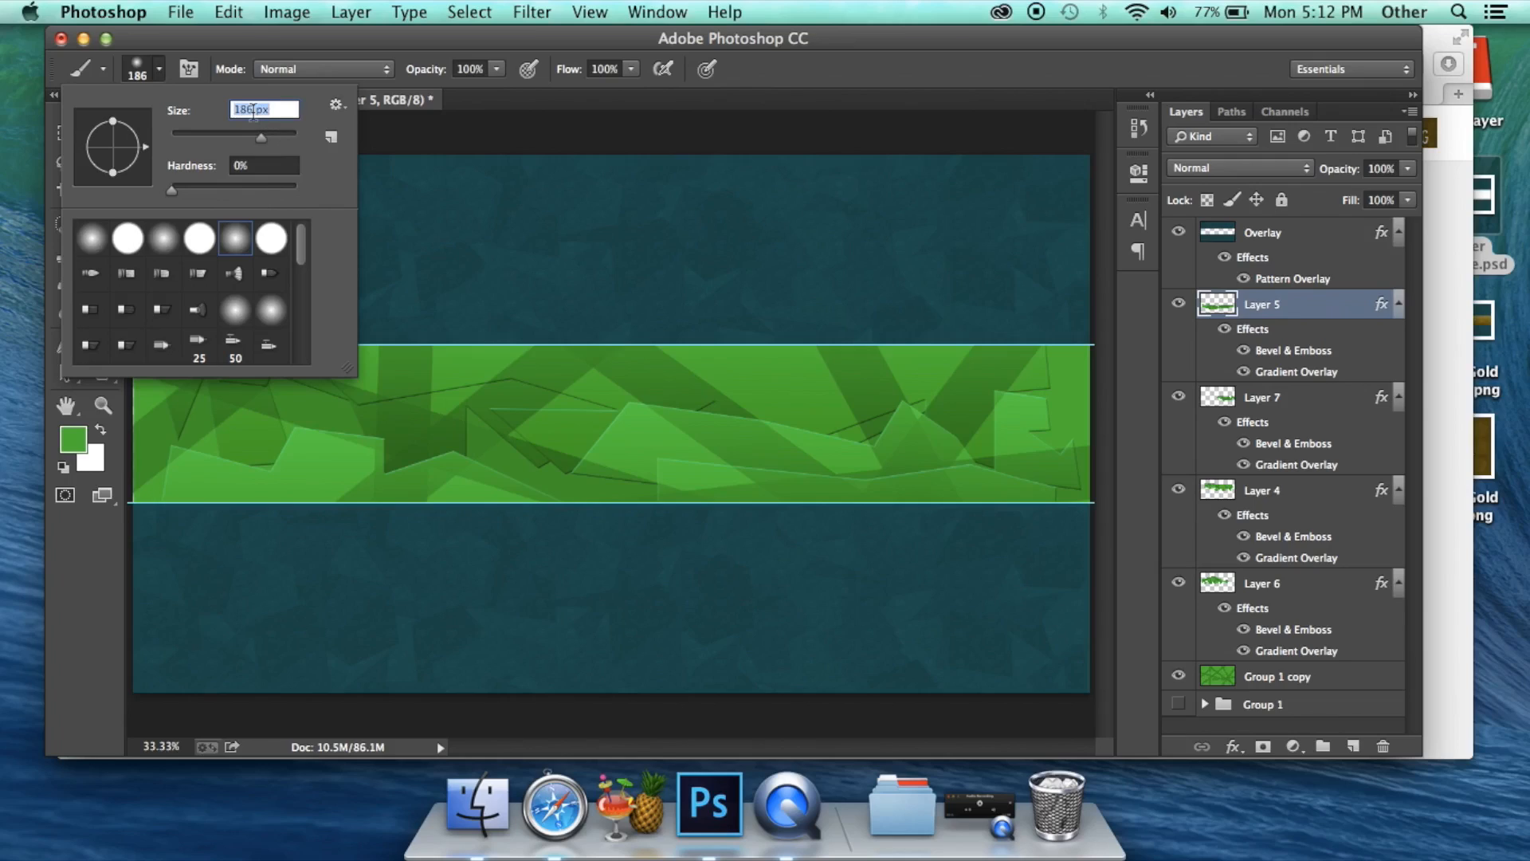
type("6")
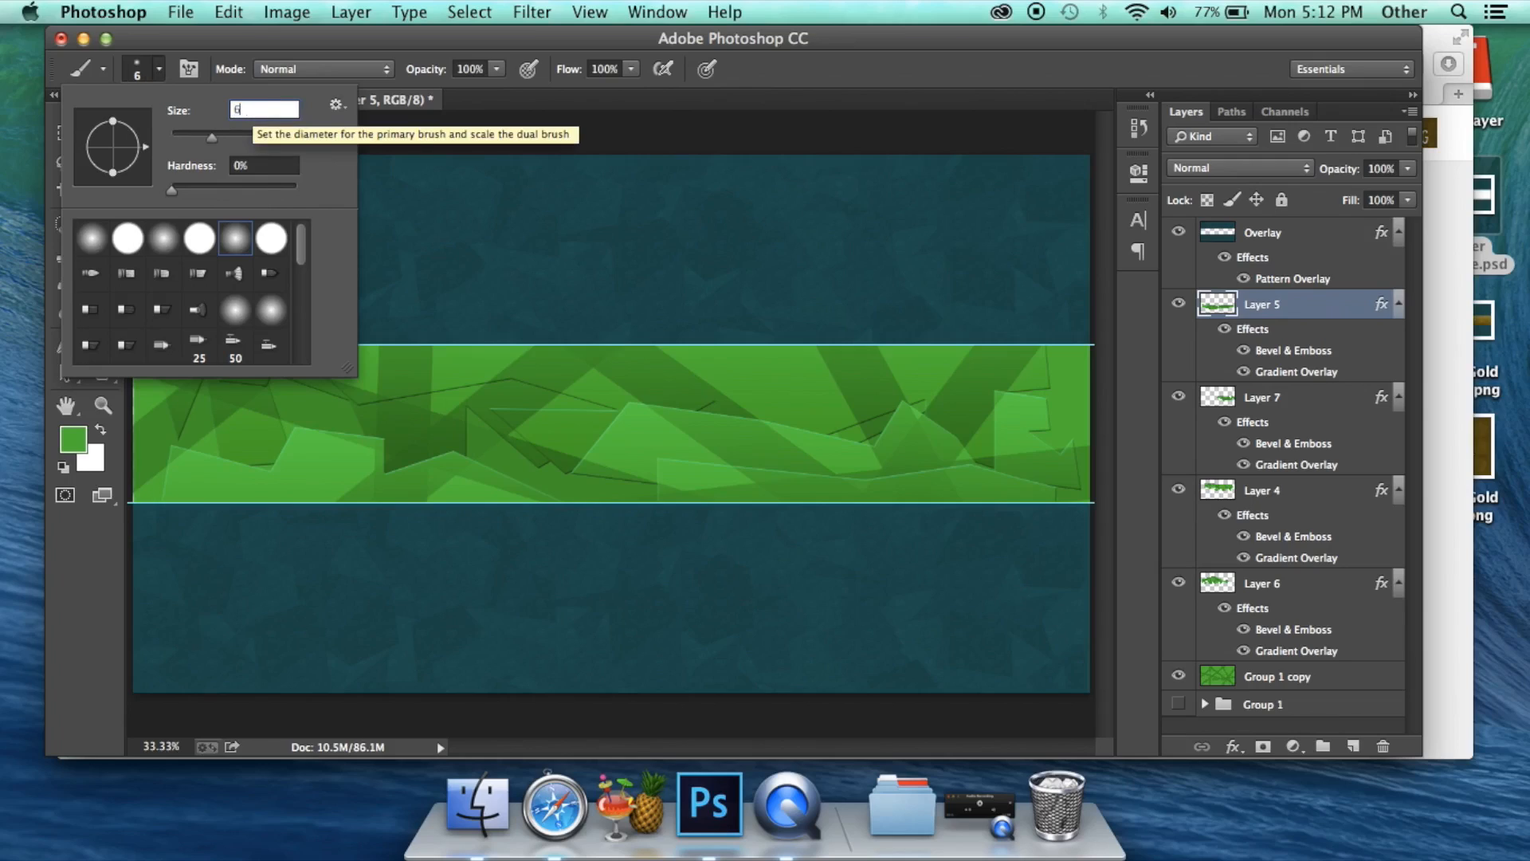
type("50")
key("Return")
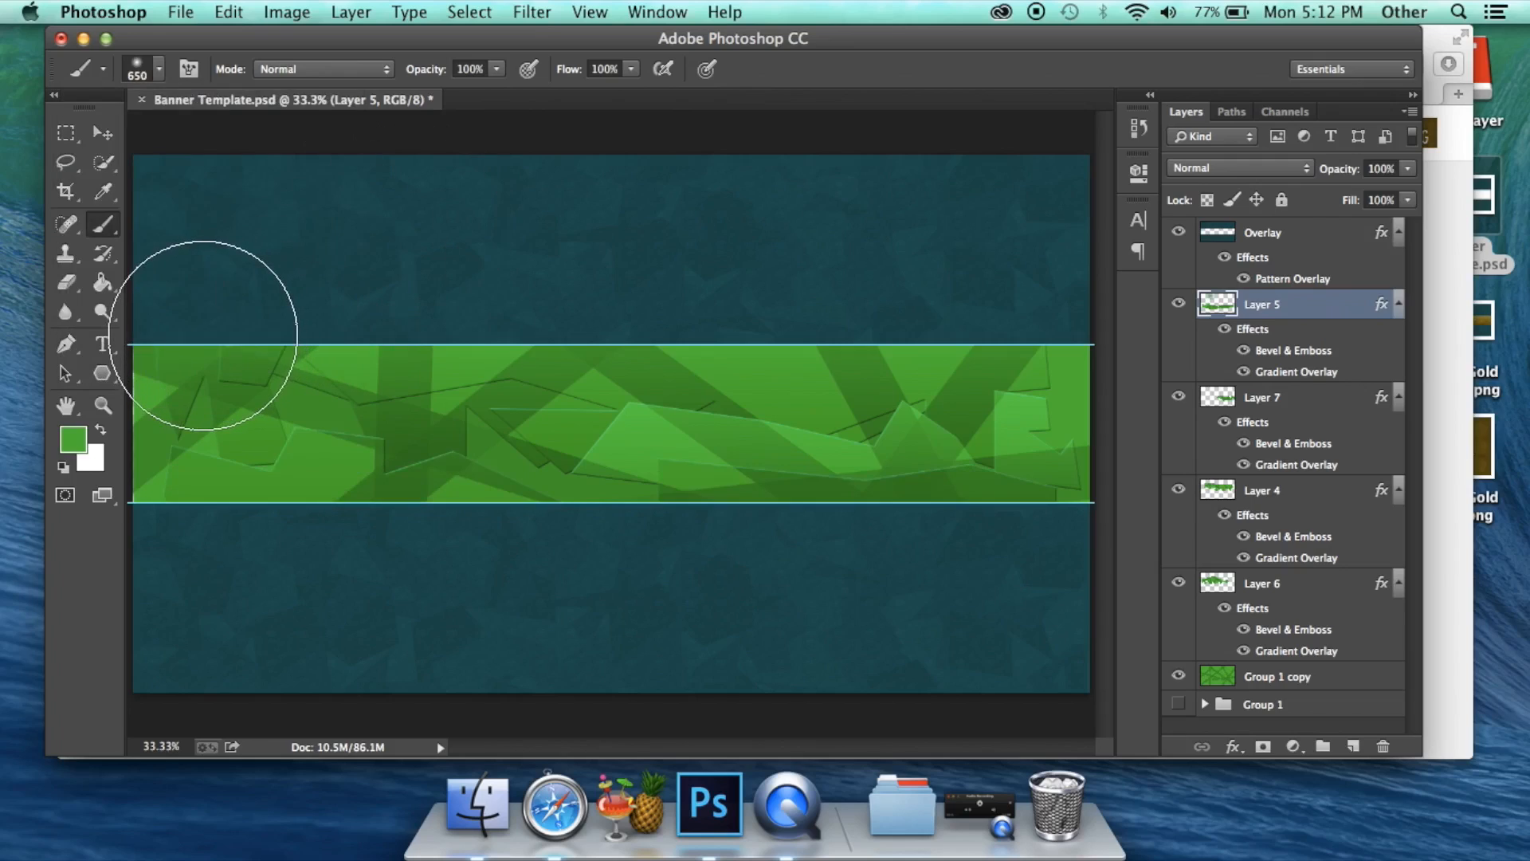
- Paint a soft glow along the green band's upper edge on Layer 5 with the foreground color set to white (ffffff)
left_click(73, 438)
mouse_move(629, 335)
left_mouse_down()
mouse_move(505, 181)
mouse_move(406, 107)
left_mouse_up()
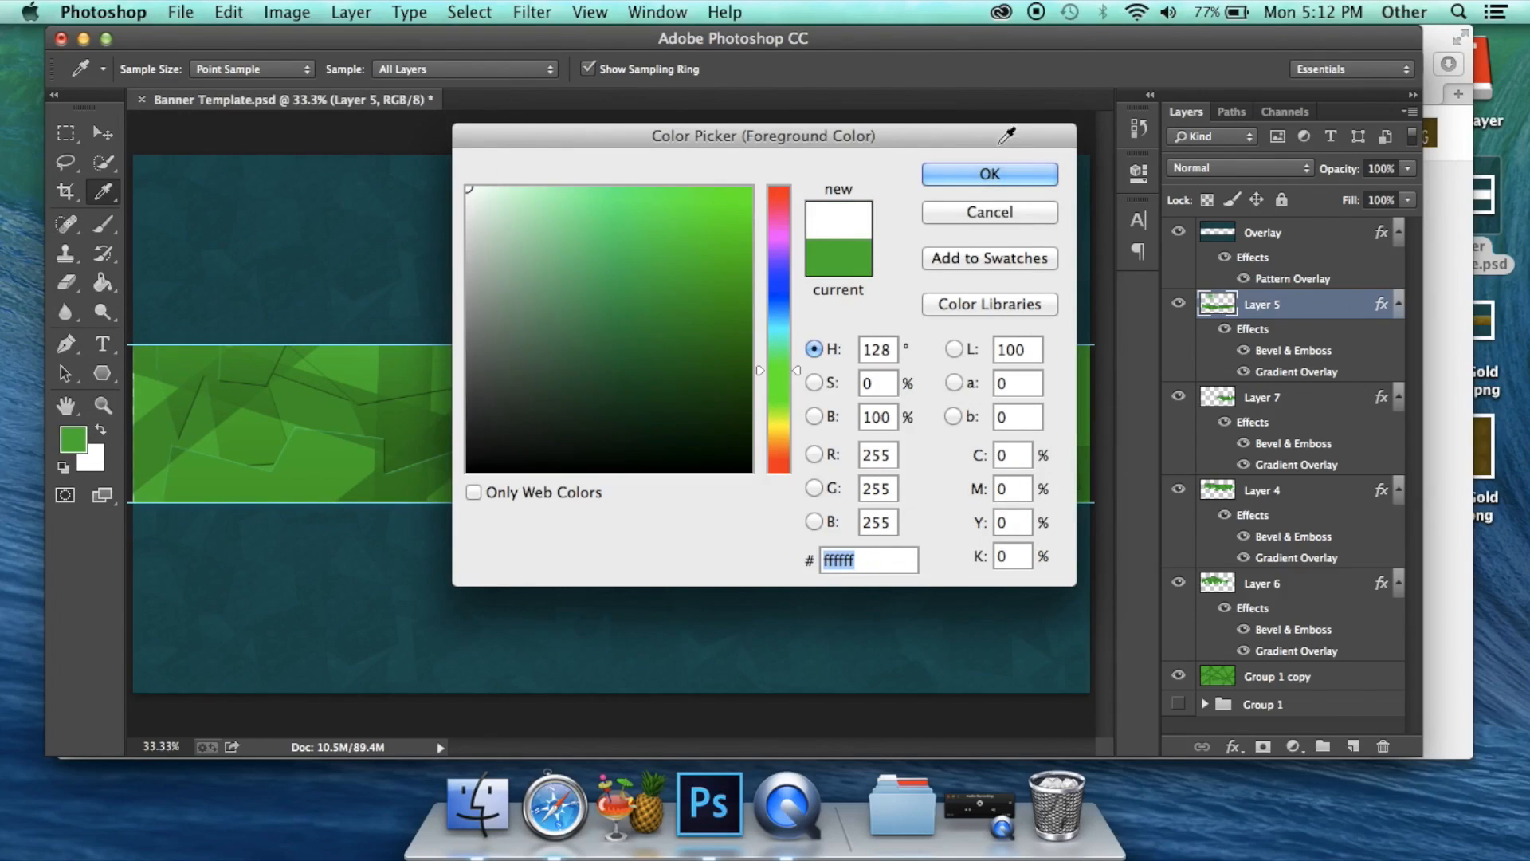
left_click(986, 173)
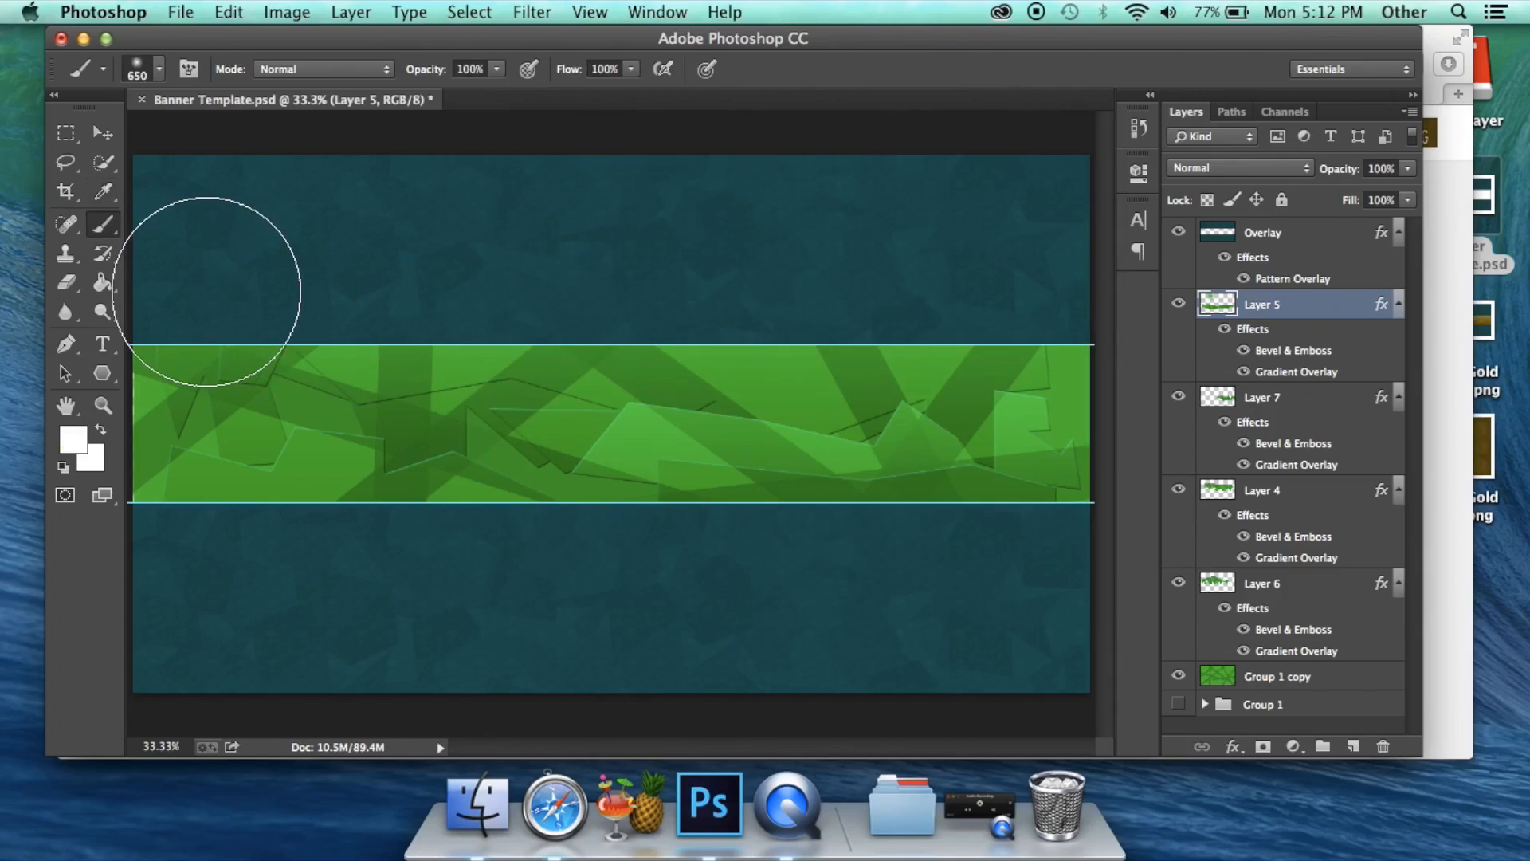
left_click(206, 292)
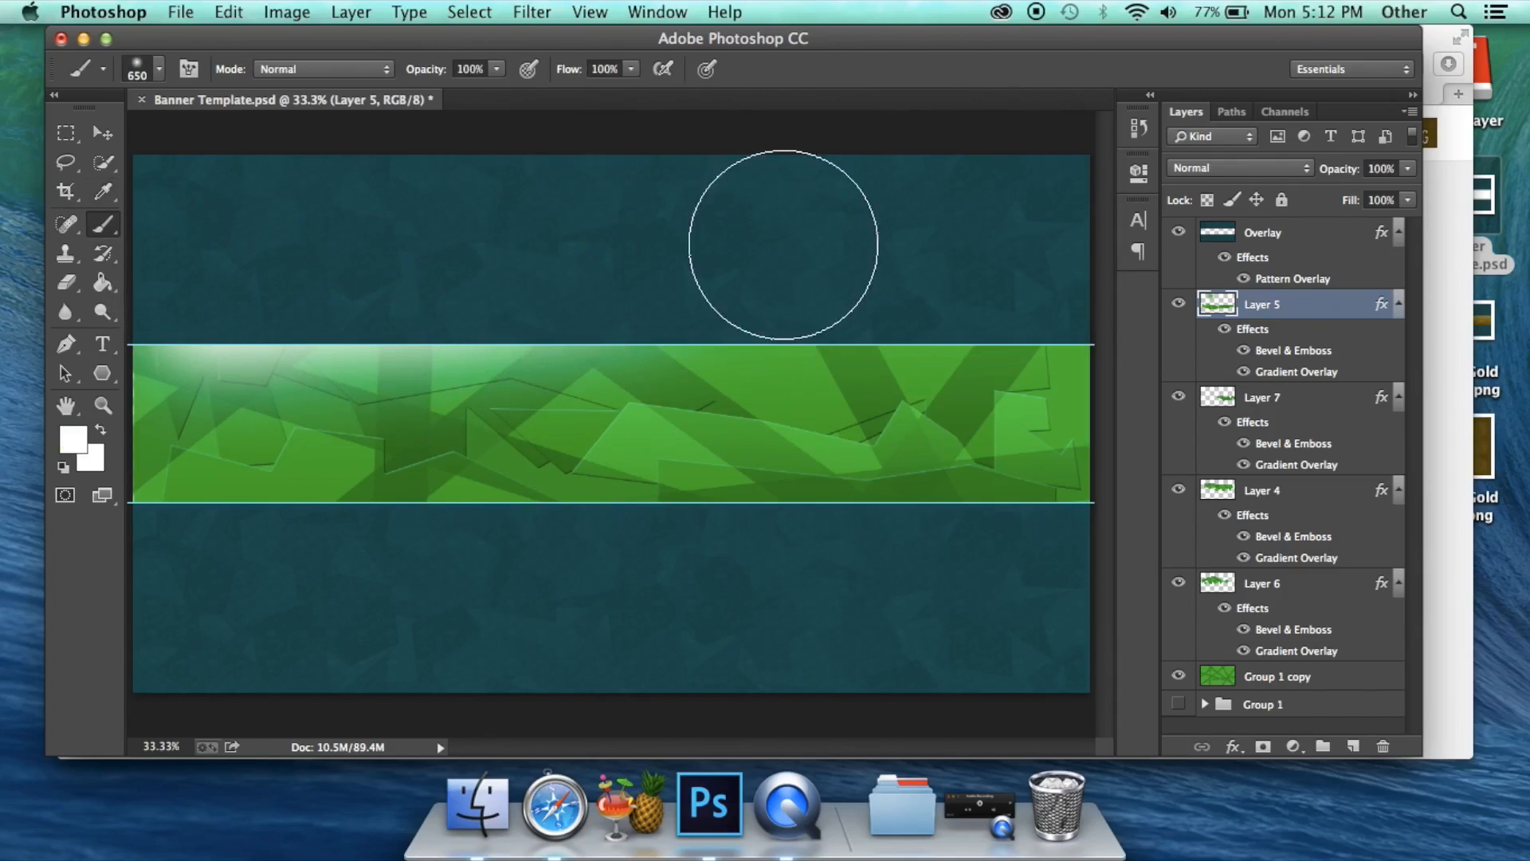
mouse_move(1028, 273)
left_mouse_down()
mouse_move(730, 281)
mouse_move(571, 315)
mouse_move(482, 278)
mouse_move(291, 259)
mouse_move(188, 288)
mouse_move(424, 283)
mouse_move(561, 307)
mouse_move(653, 280)
left_mouse_up()
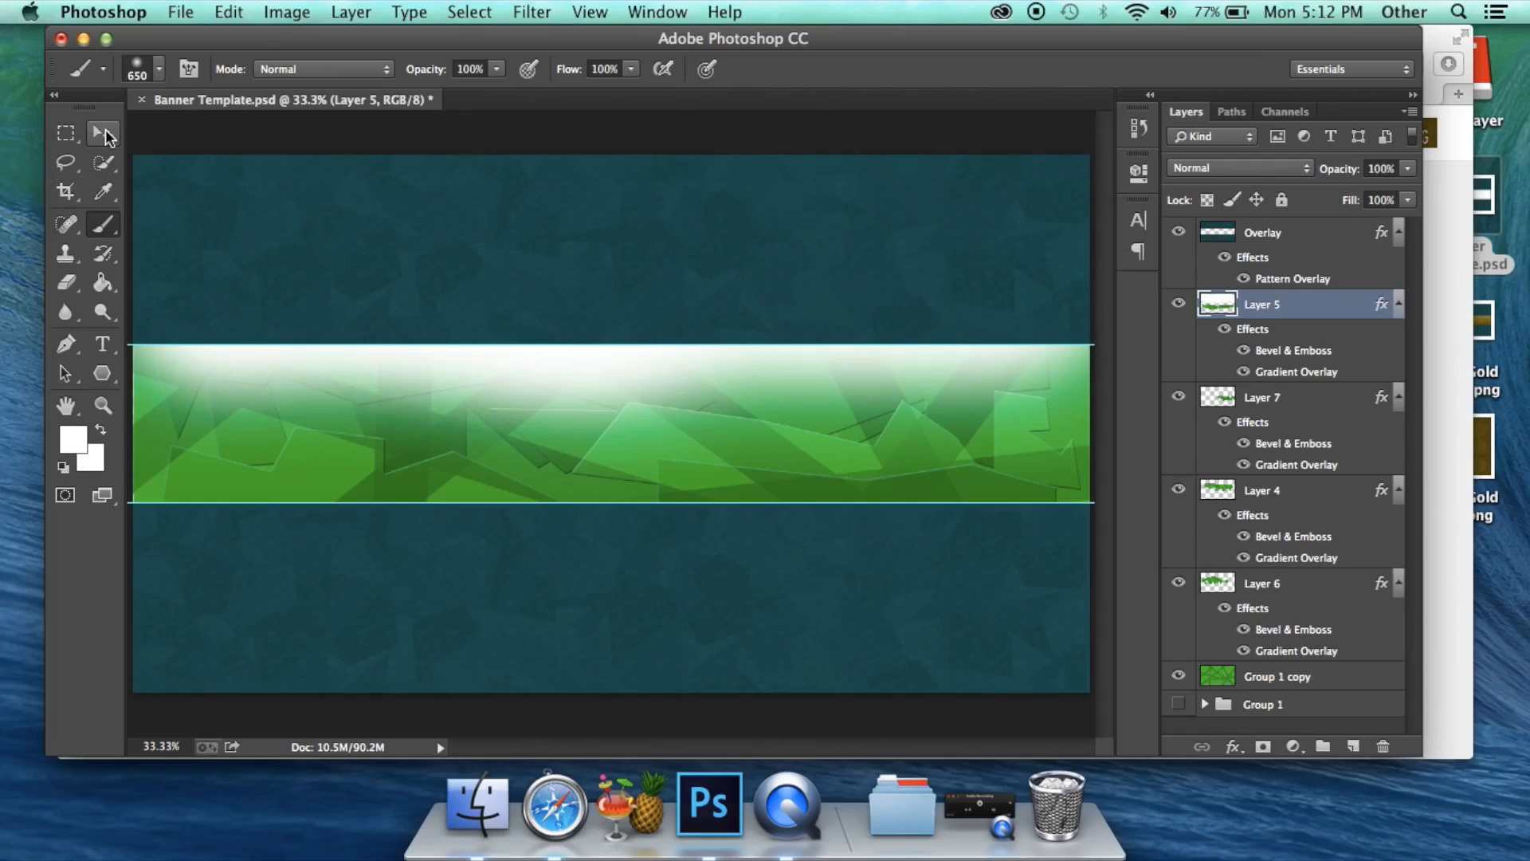
- Set the blend mode of Layer 5 to Overlay
left_click(106, 137)
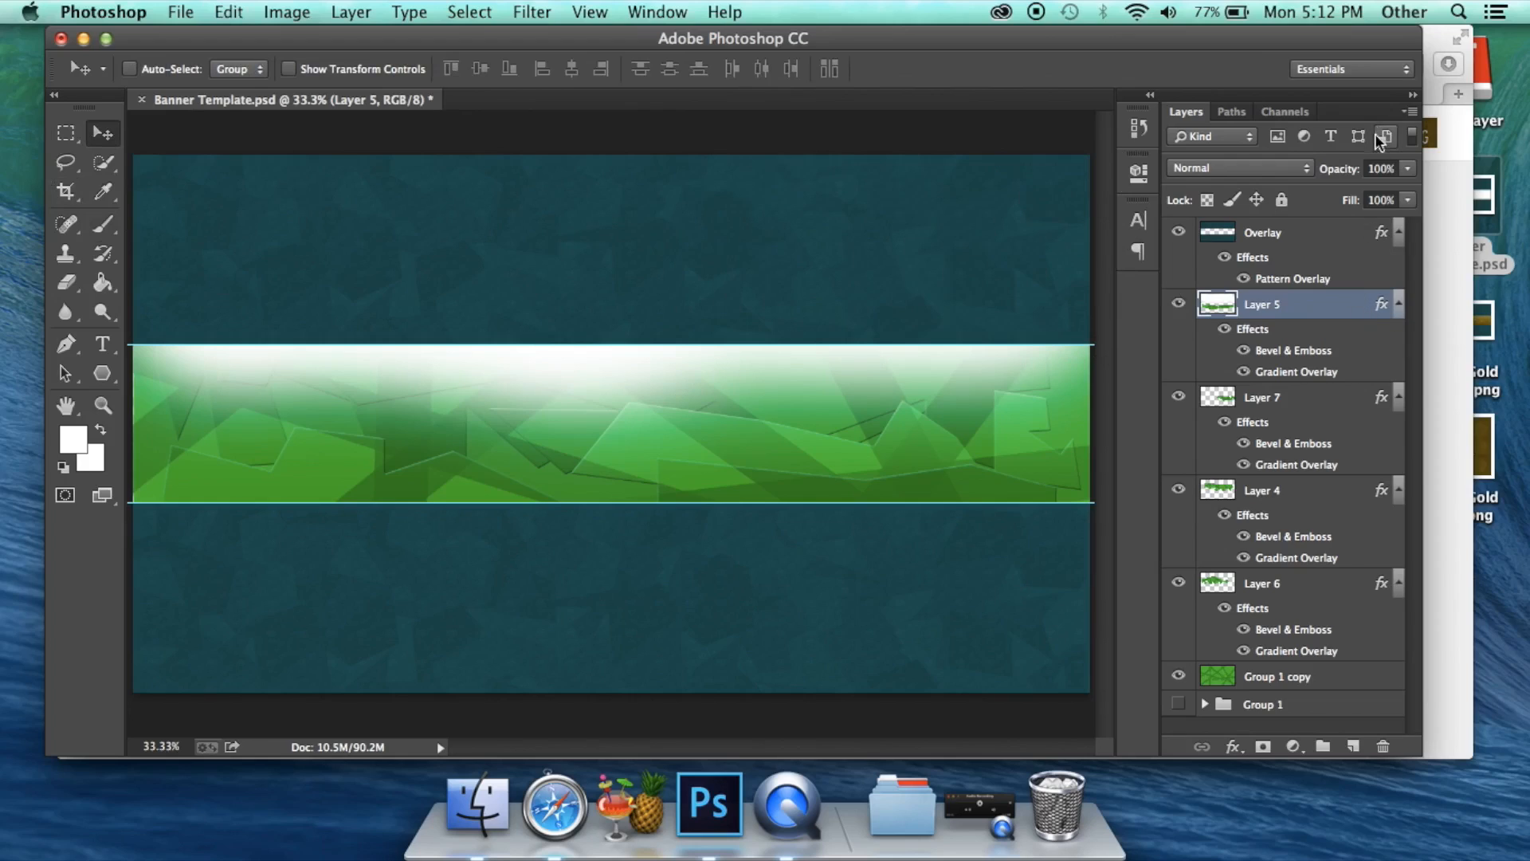
left_click(1313, 168)
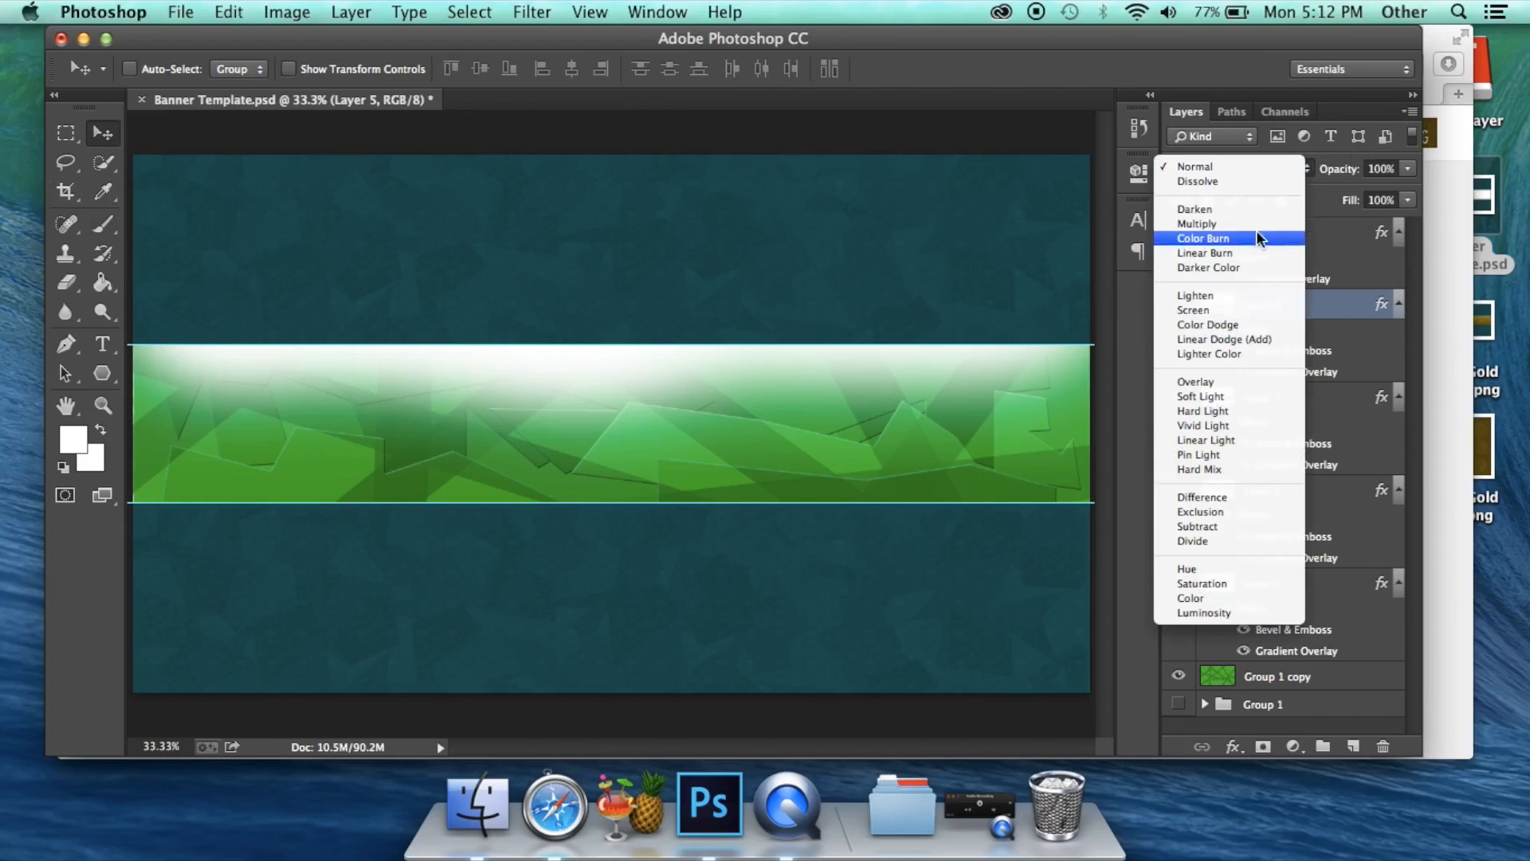
left_click(1221, 376)
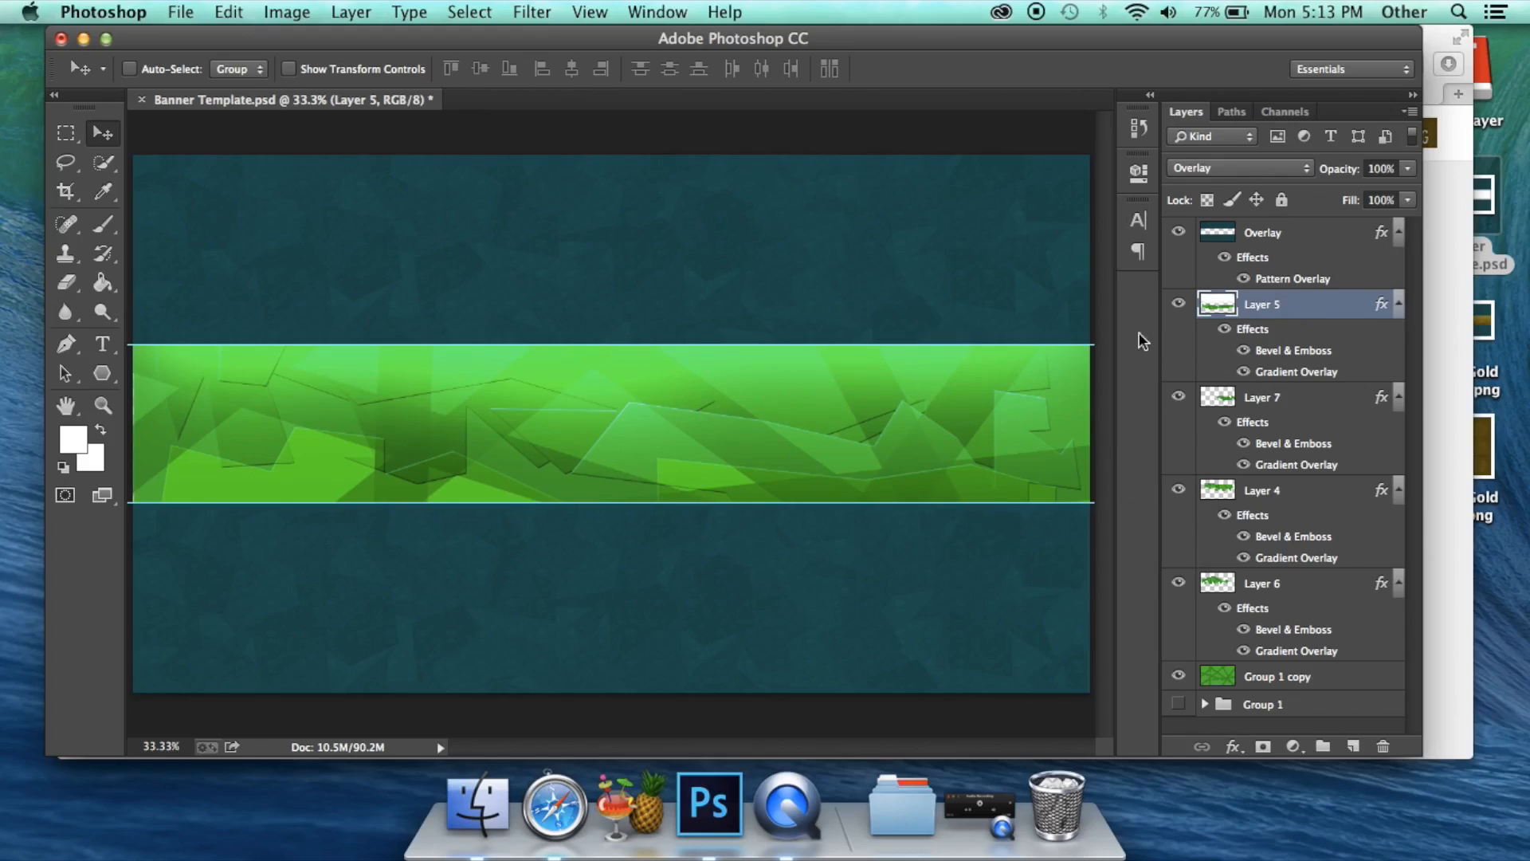
- Add the text "VisualGold" on the green band and move it to the band's center
left_click(102, 343)
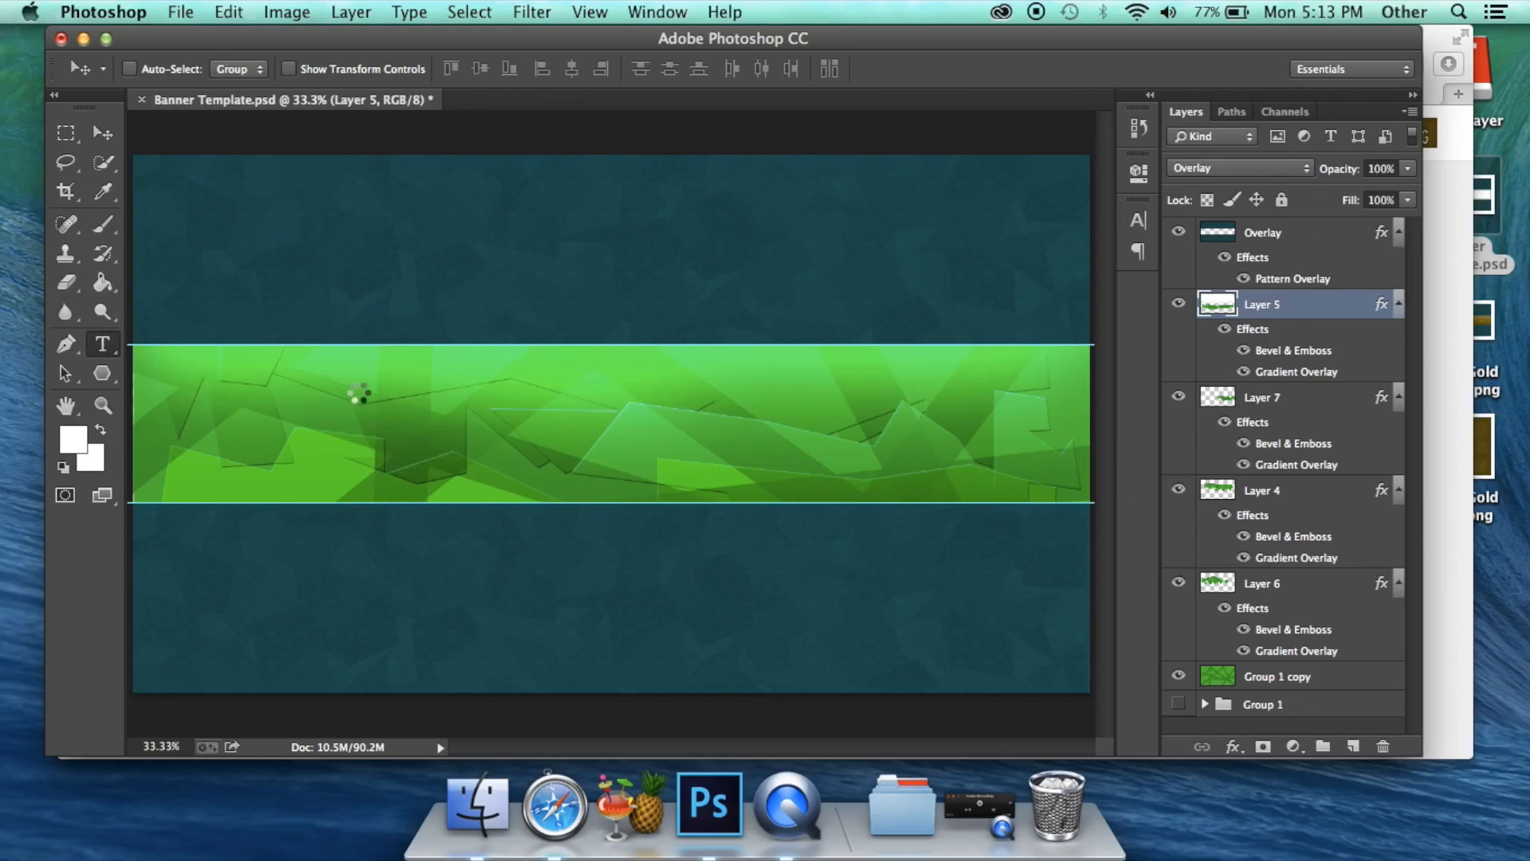
left_click(411, 424)
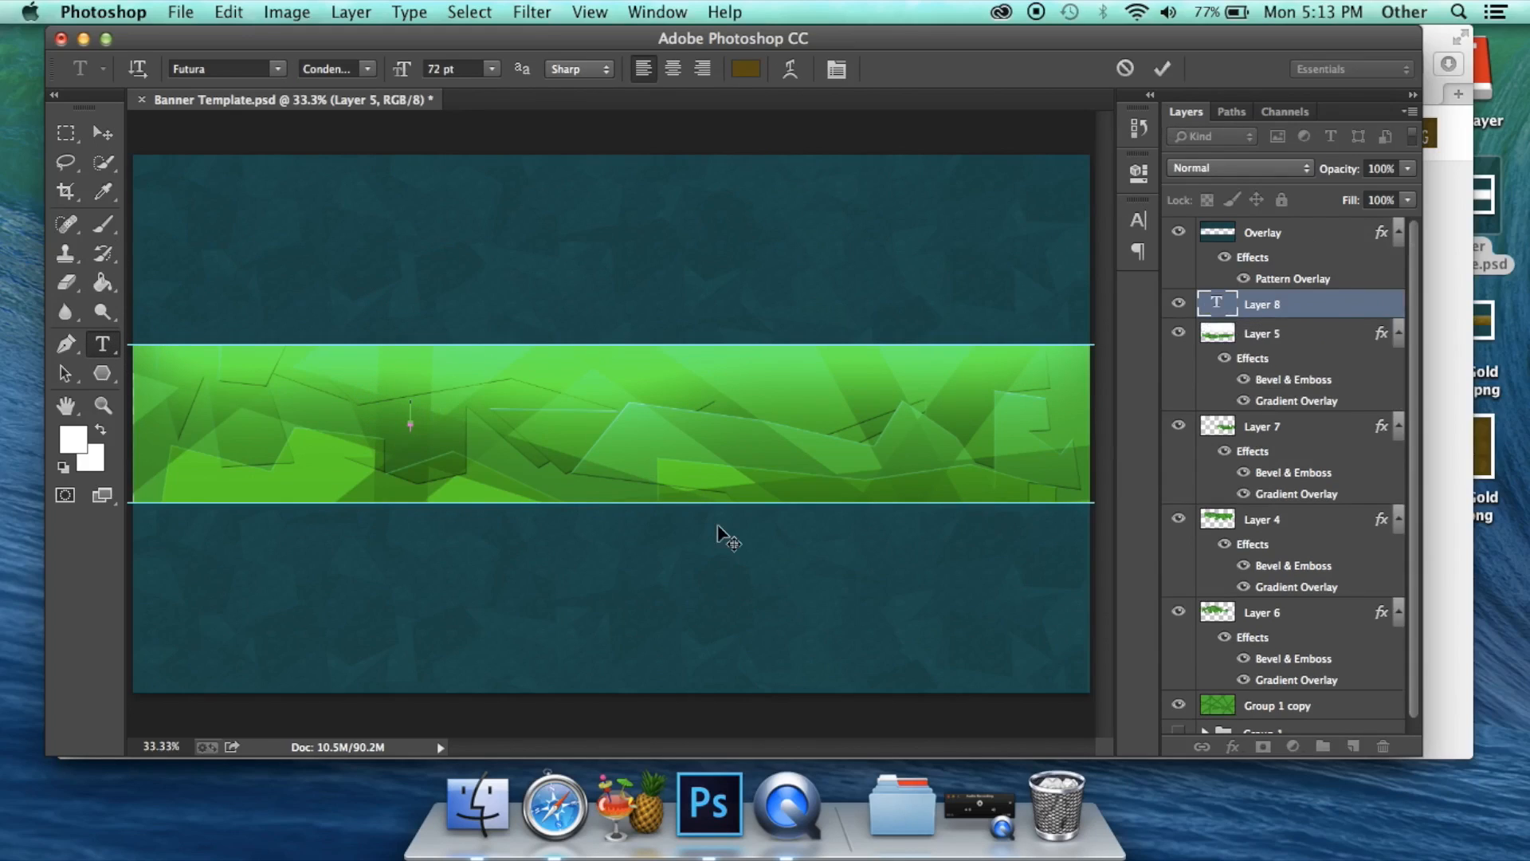
type("Visual Gol")
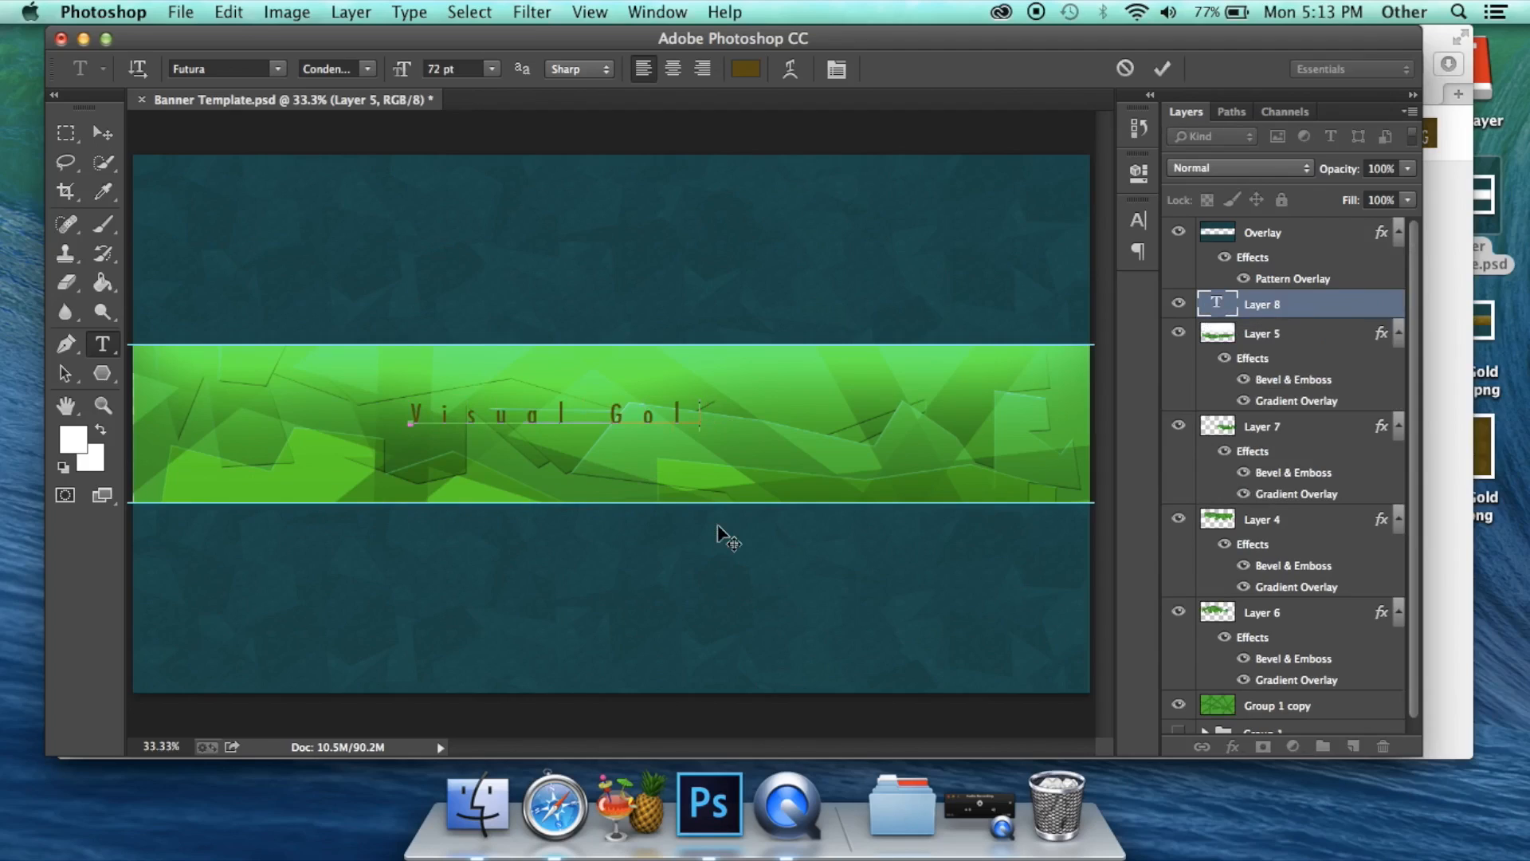
key("BackSpace")
key("BackSpace")
key("BackSpace")
key("BackSpace")
type("D")
key("BackSpace")
type("Gold")
left_click(102, 132)
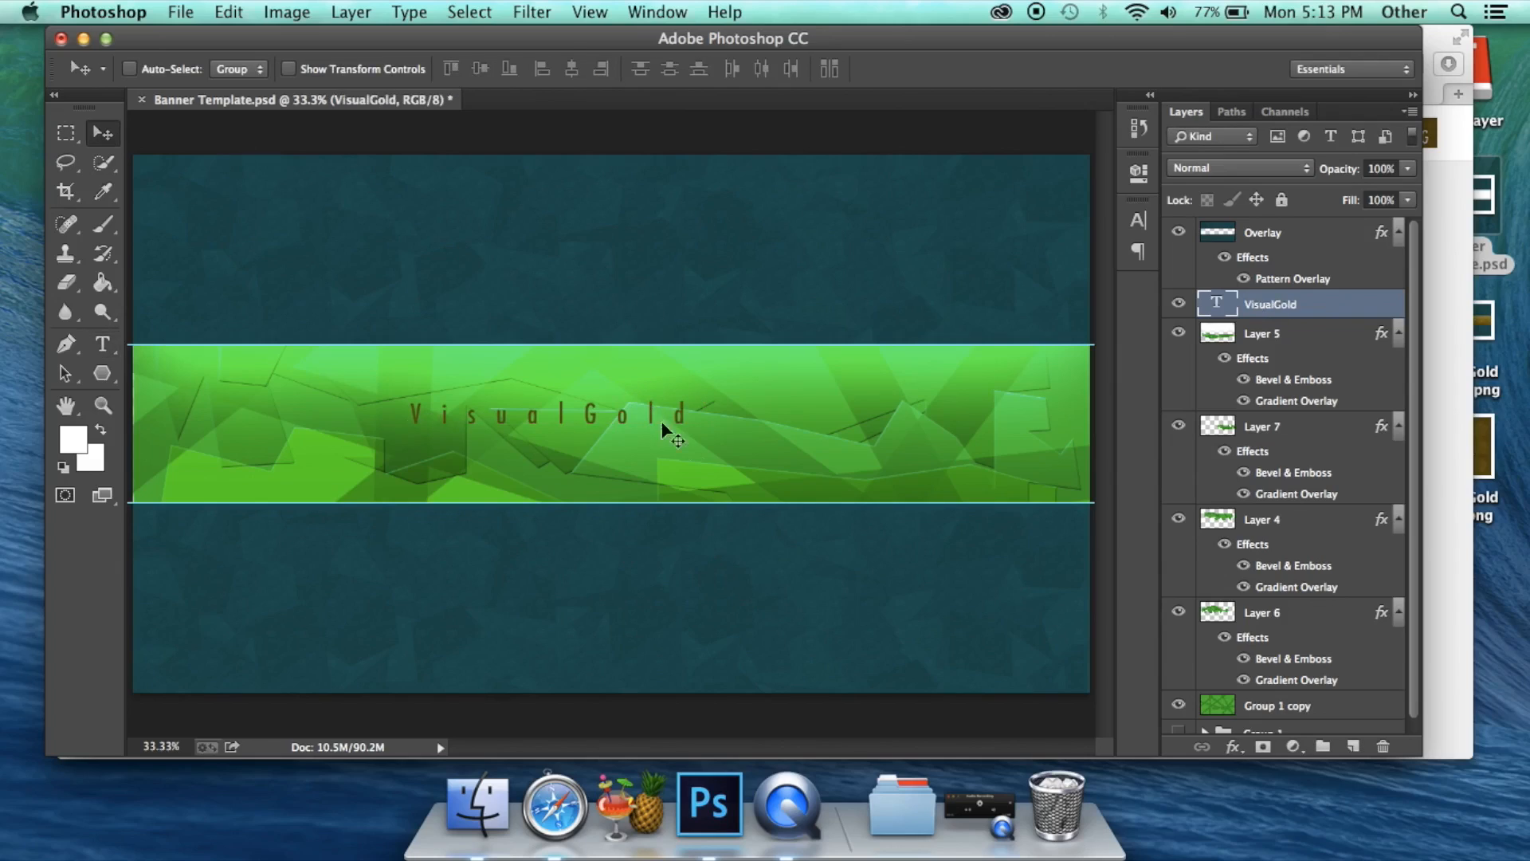
left_click_drag(673, 414, 725, 421)
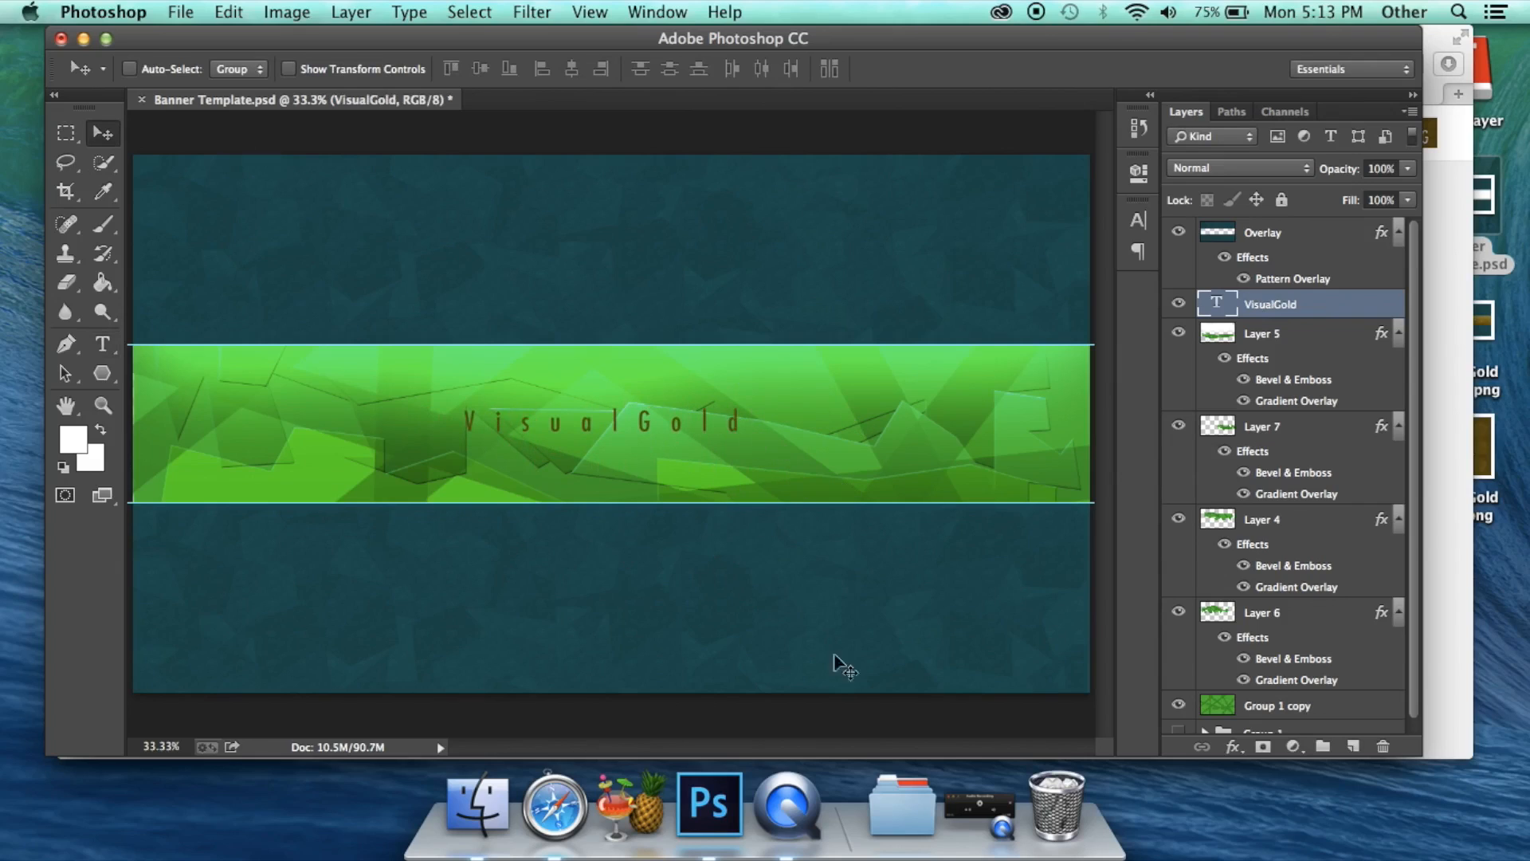